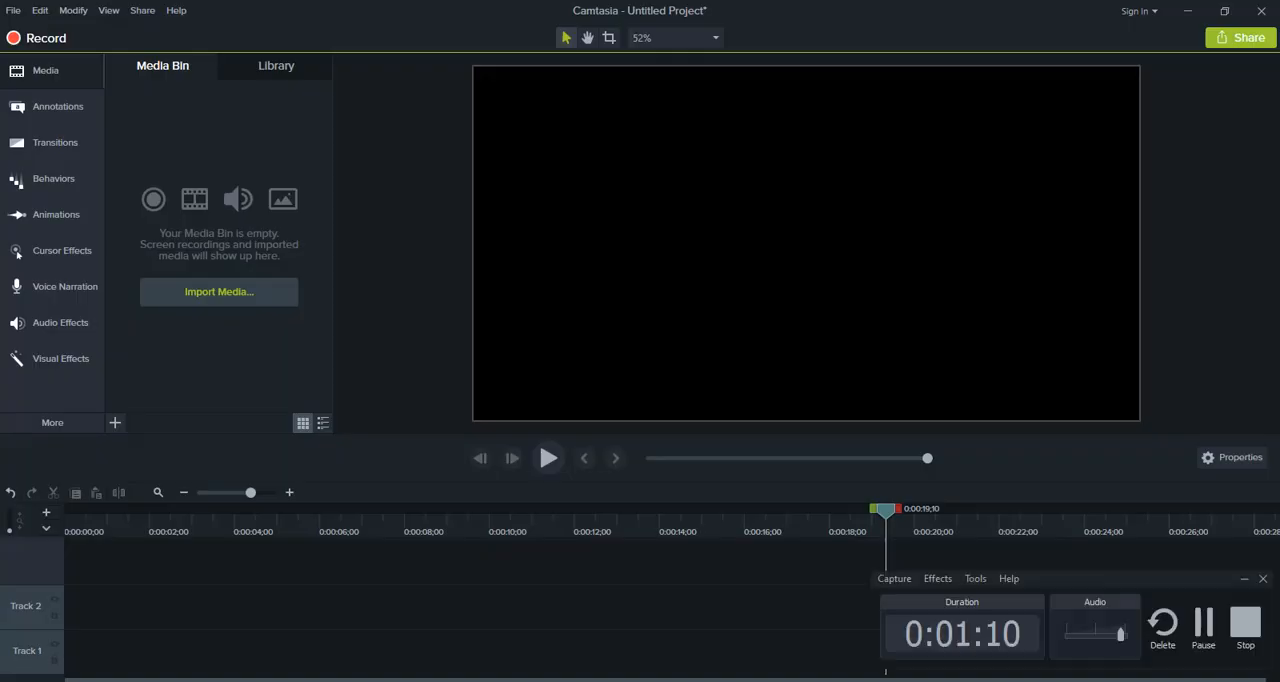
click(1252, 628)
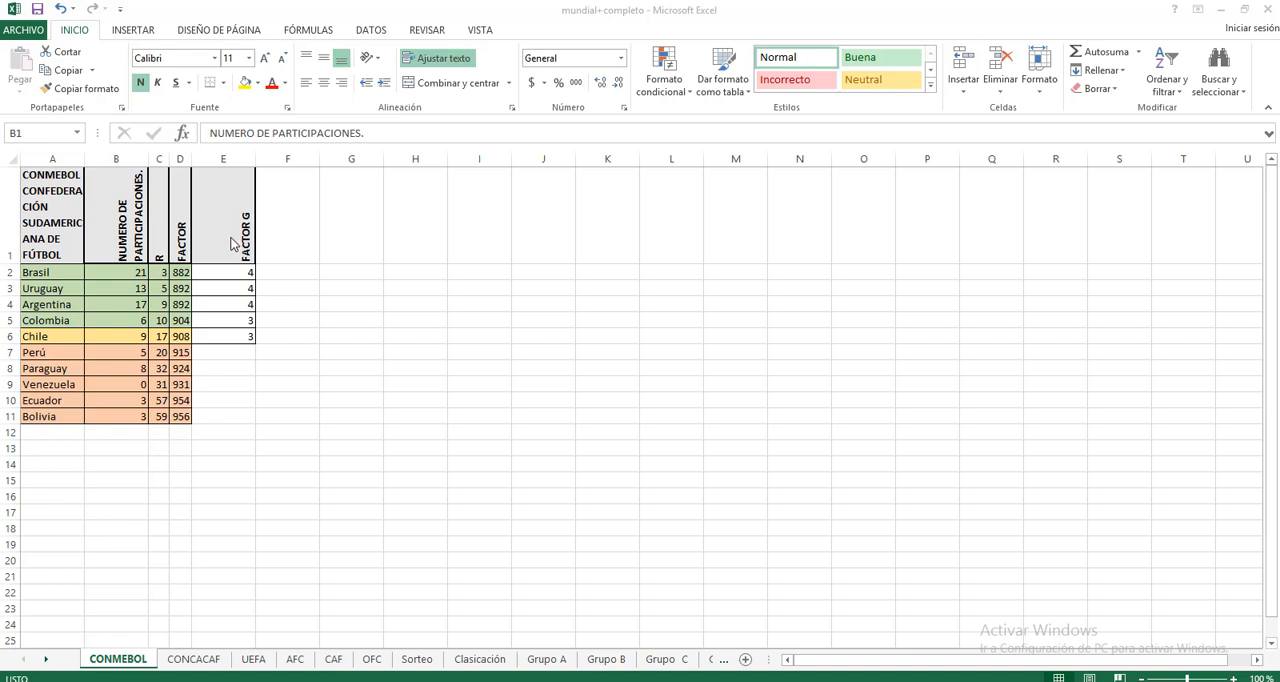
Step: Examine the CONMEBOL table's layout and the Brasil row's team, R and FACTOR cells
click(58, 224)
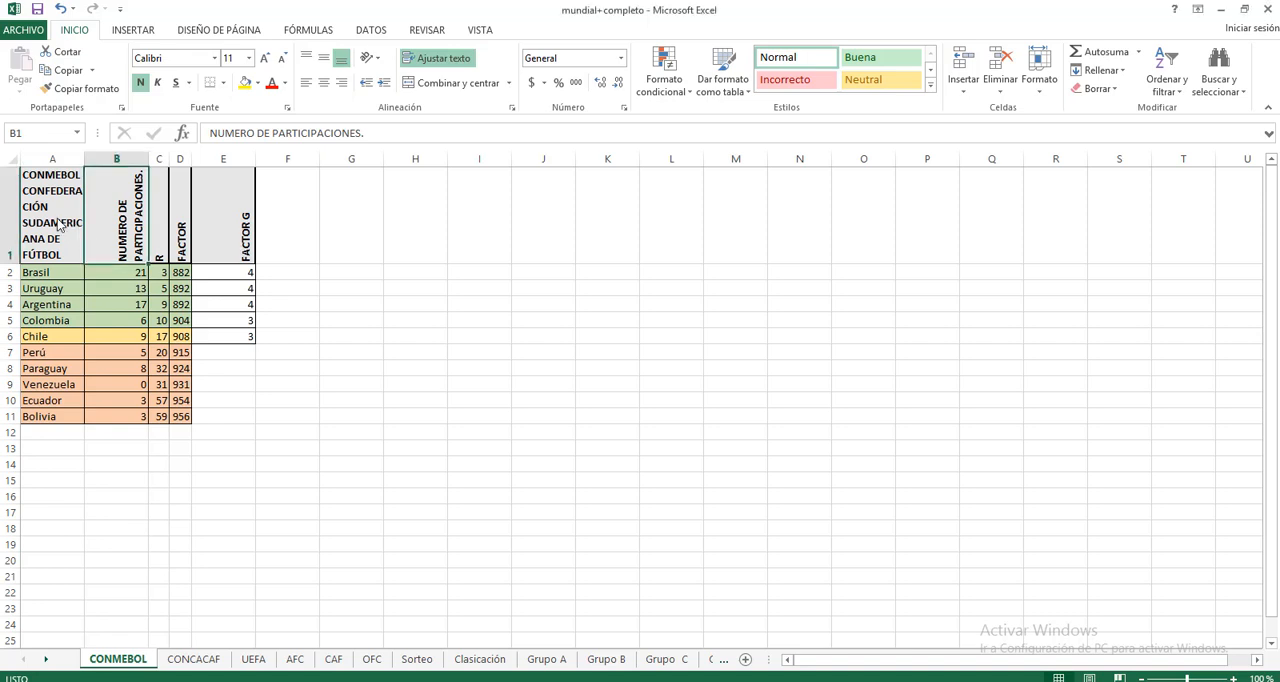
click(44, 278)
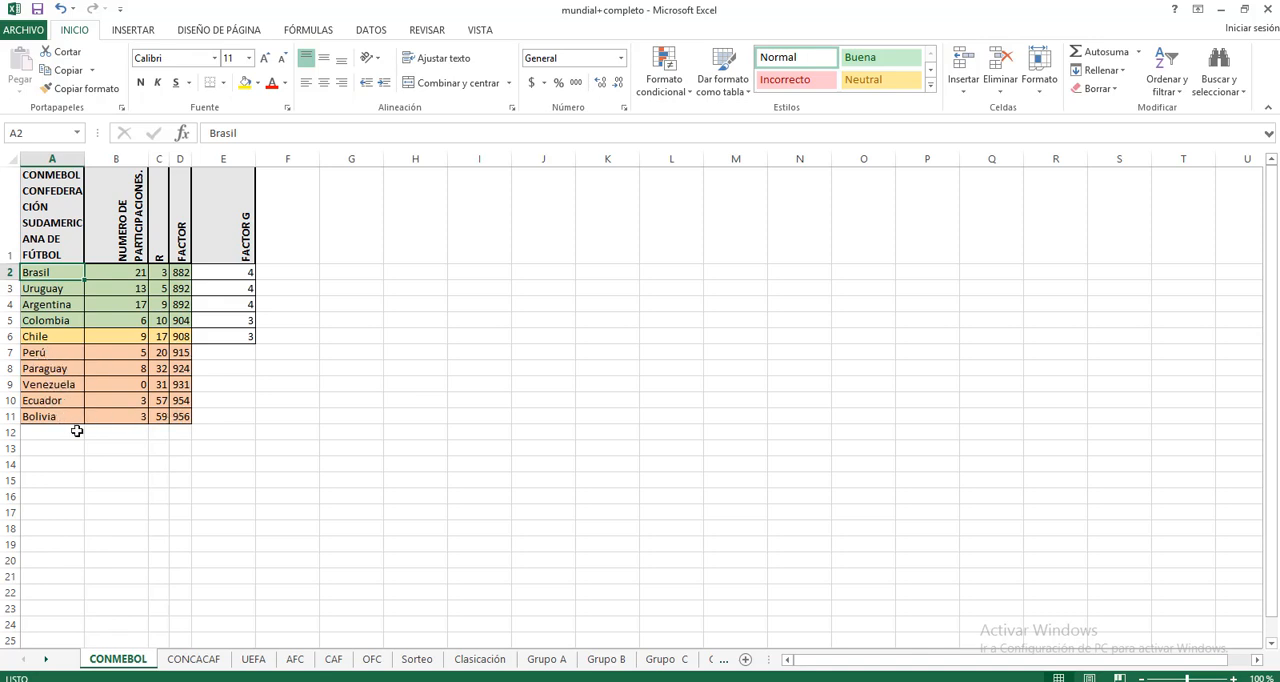
click(81, 473)
click(50, 273)
click(160, 273)
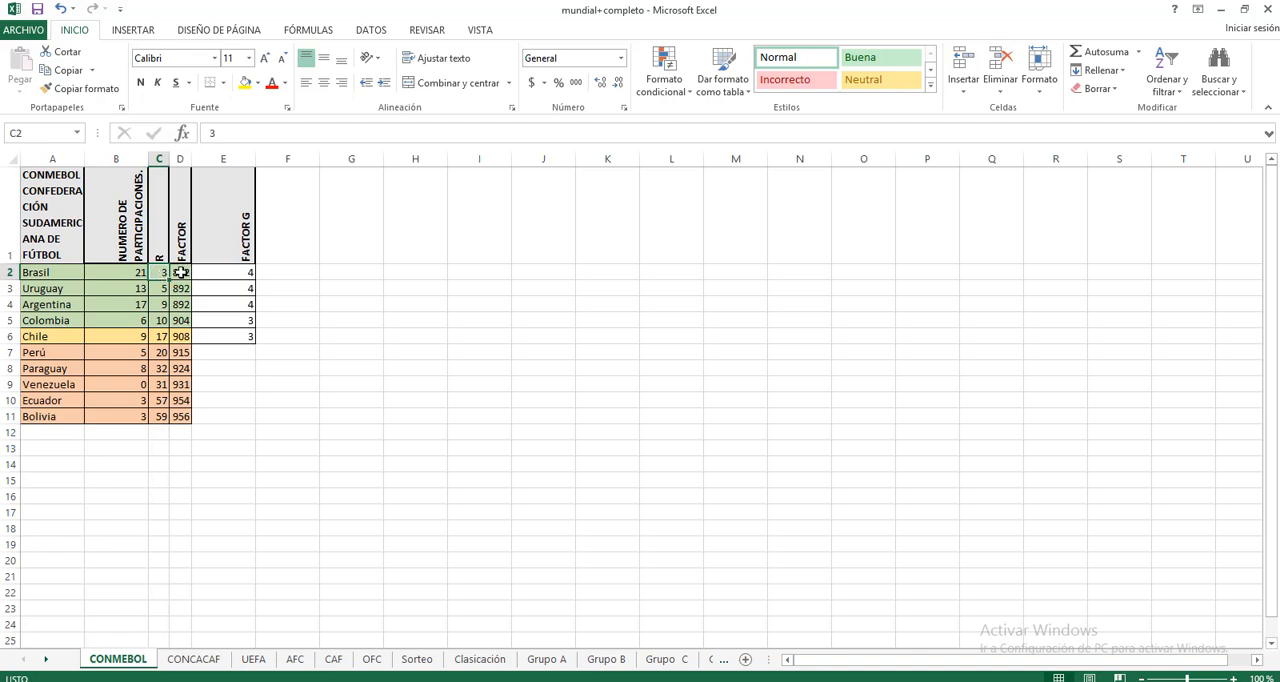
click(180, 273)
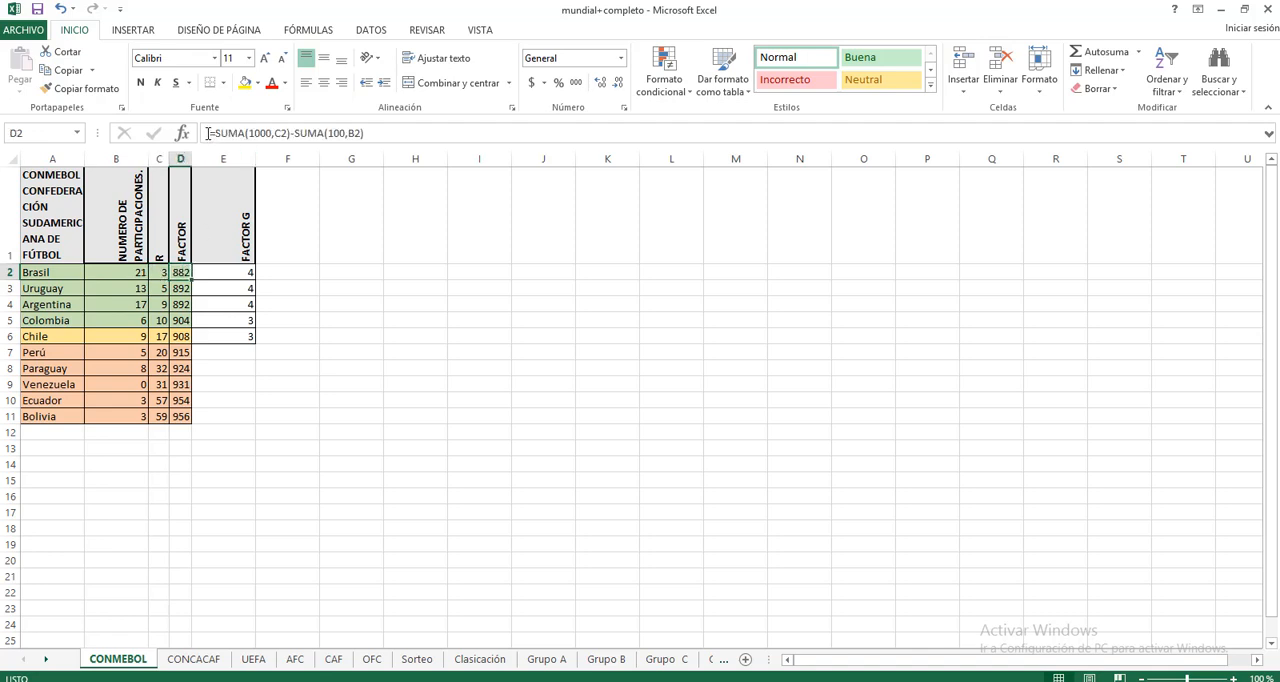
Step: Inspect the FACTOR formula in D2 and the cells it references, B2 and C2, leaving the formula as it is
drag(208, 133, 670, 152)
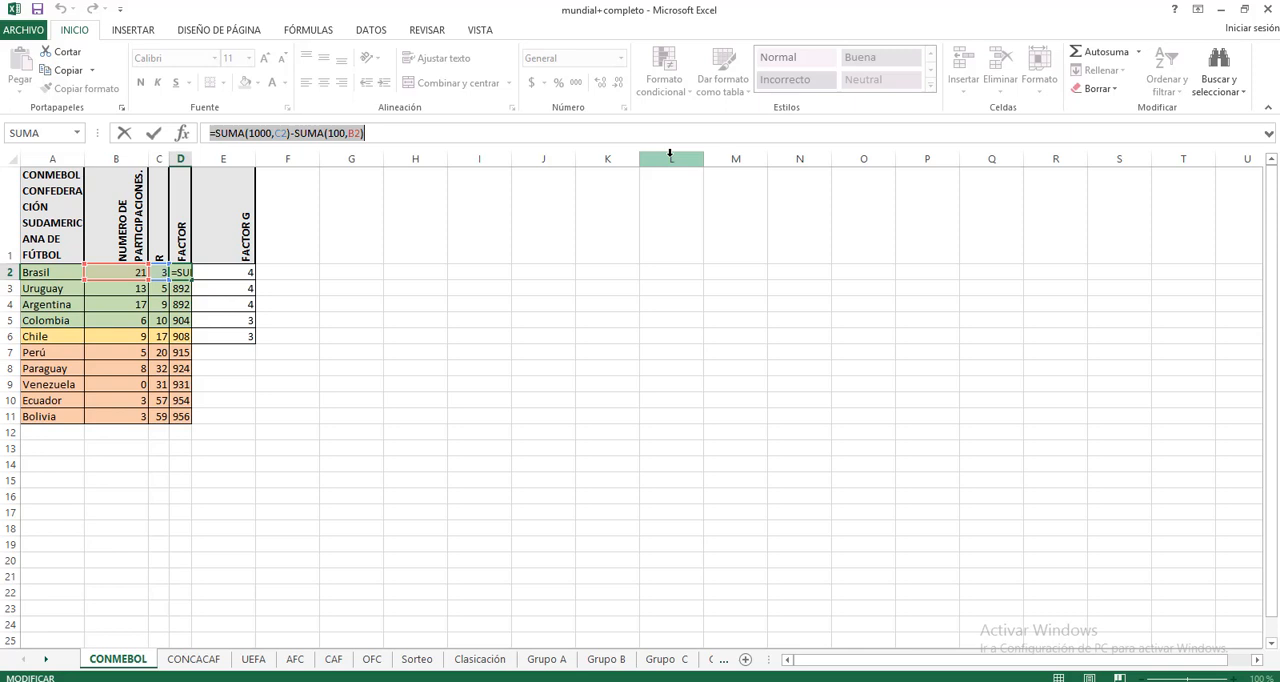
click(433, 411)
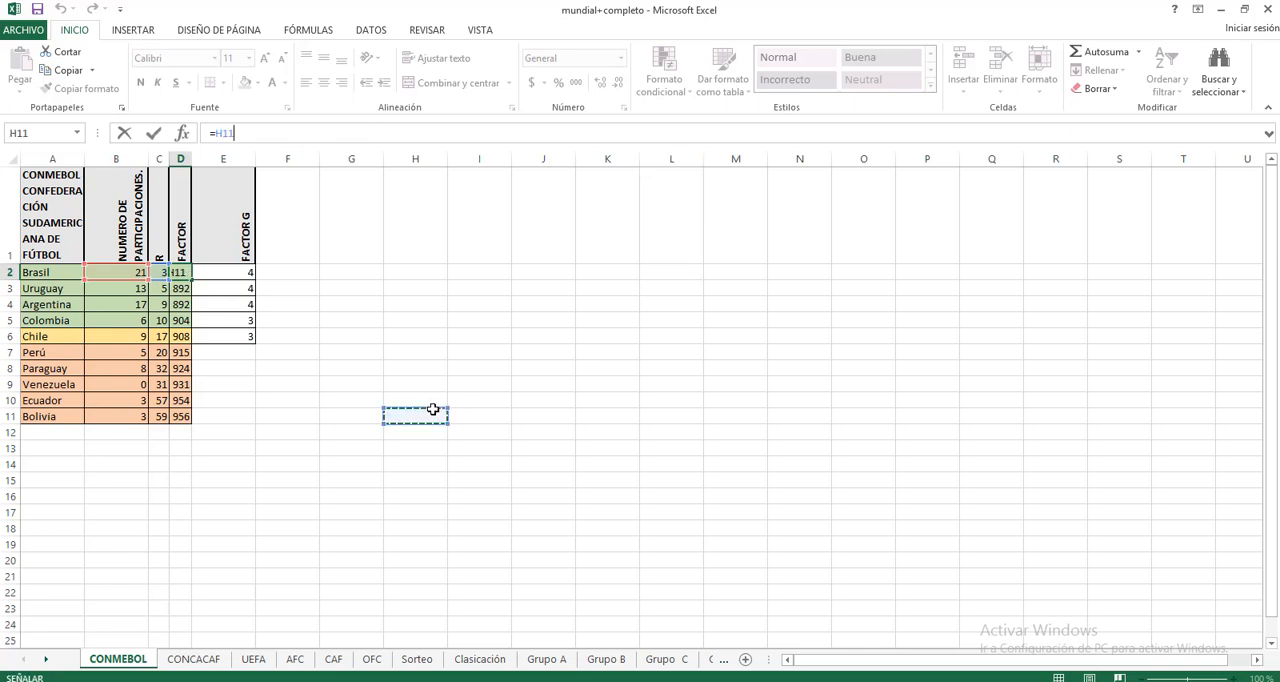
key(Escape)
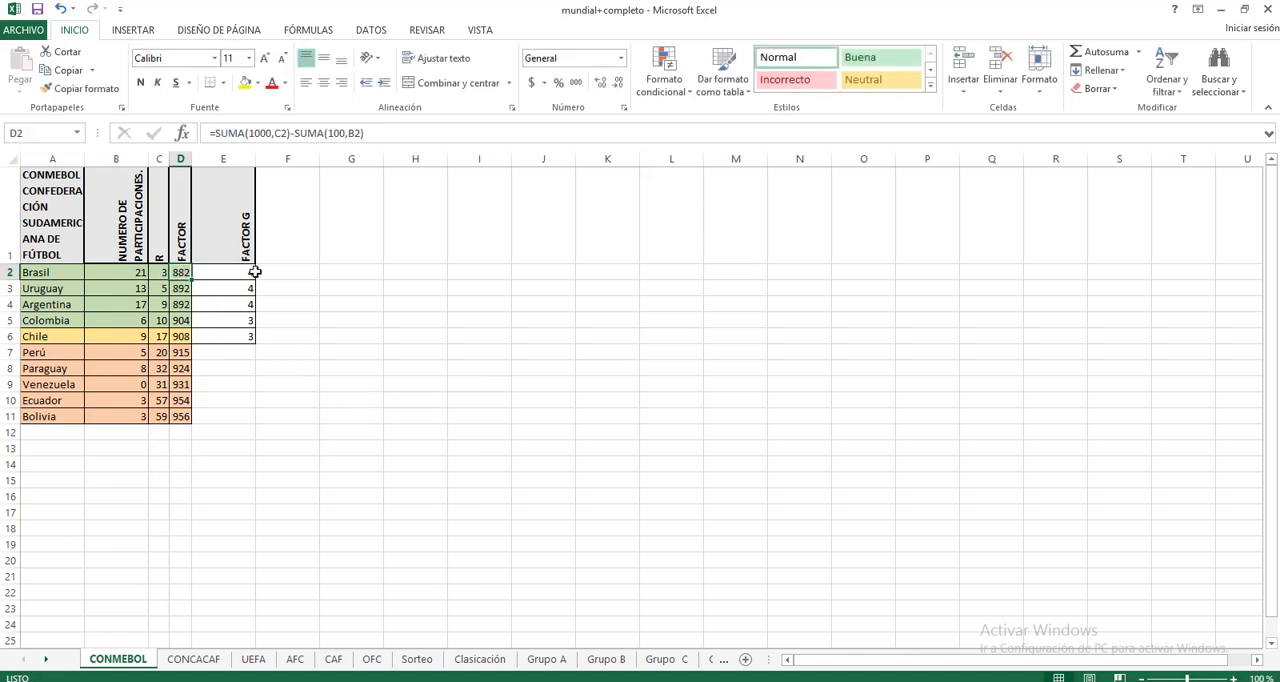
click(121, 274)
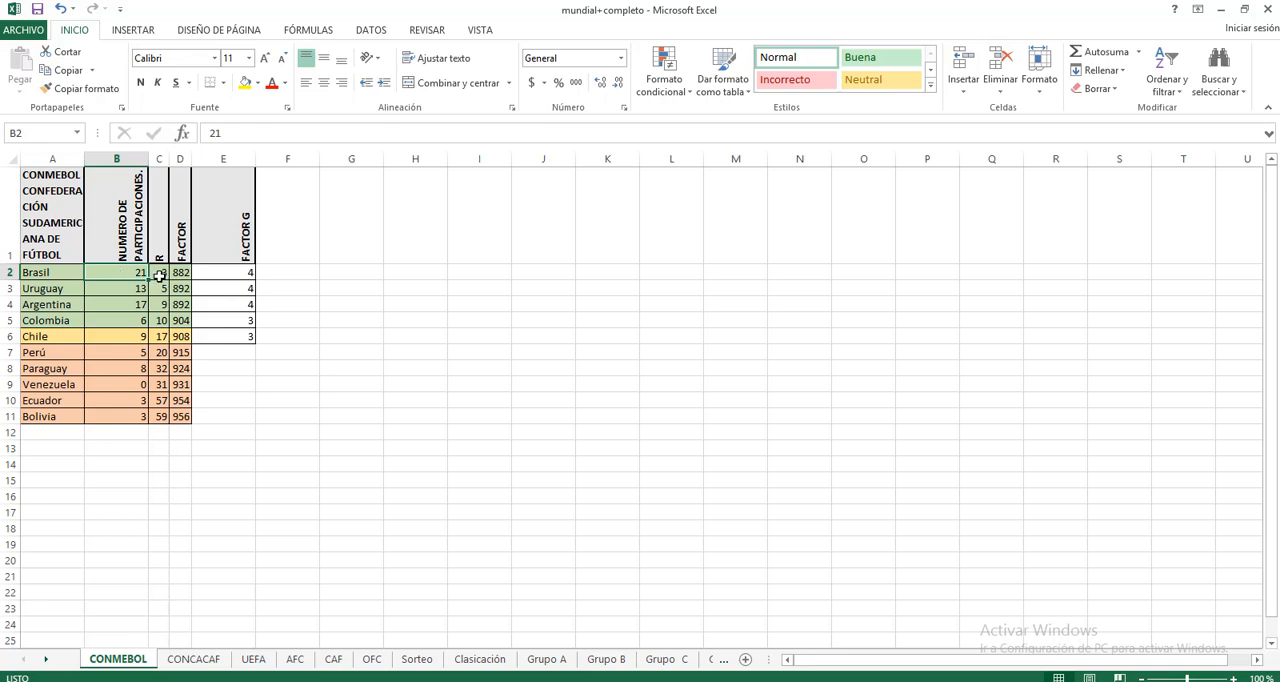
click(160, 276)
click(178, 271)
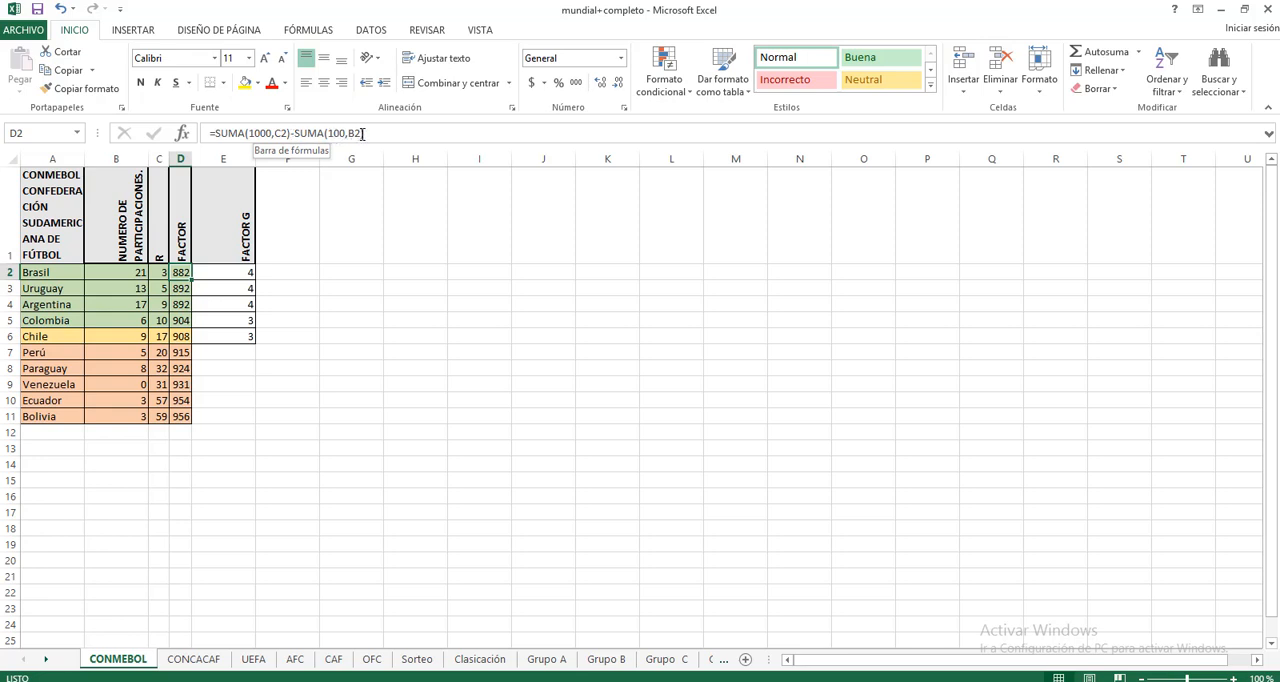
text())
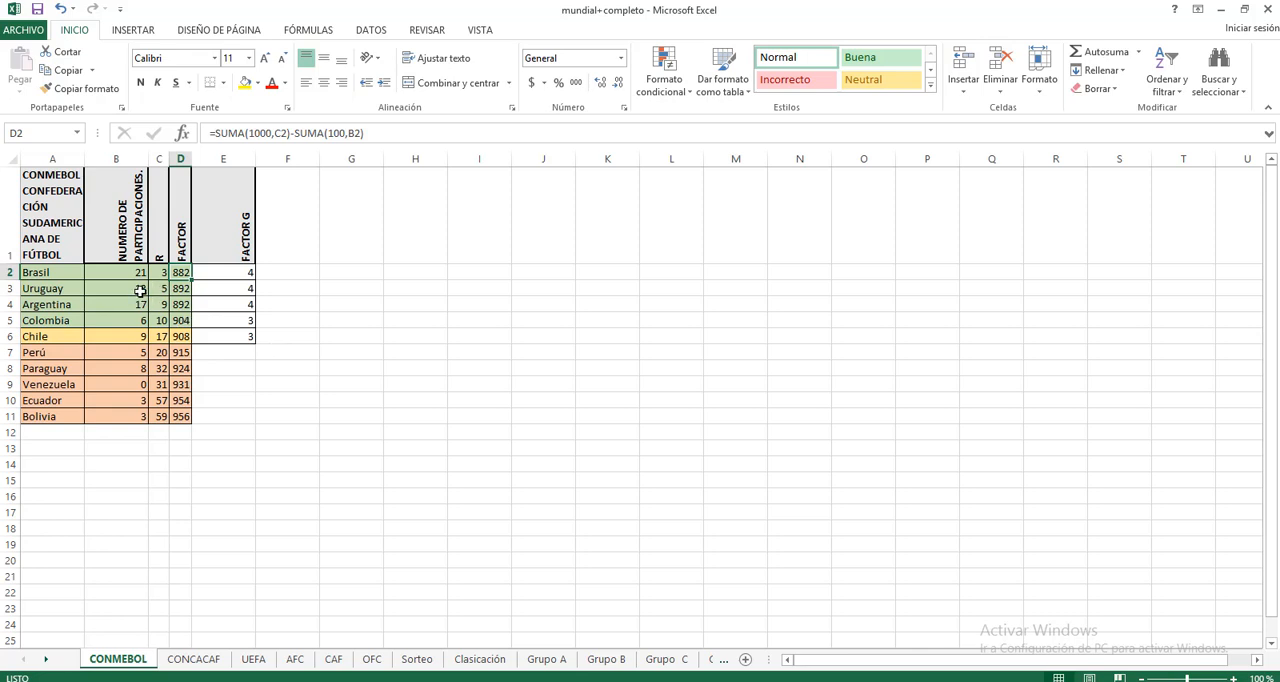
Step: Compare the FACTOR formula for Brasil in D2 with the one for Uruguay in D3
click(181, 290)
click(183, 272)
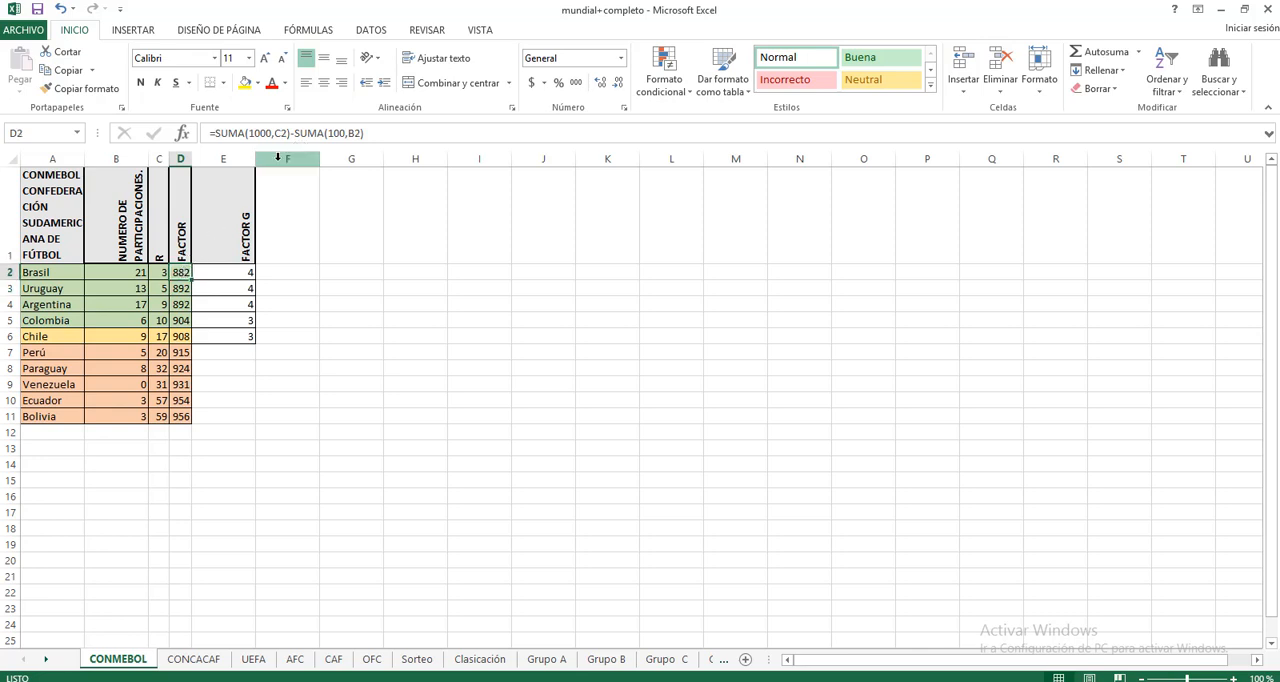
click(180, 288)
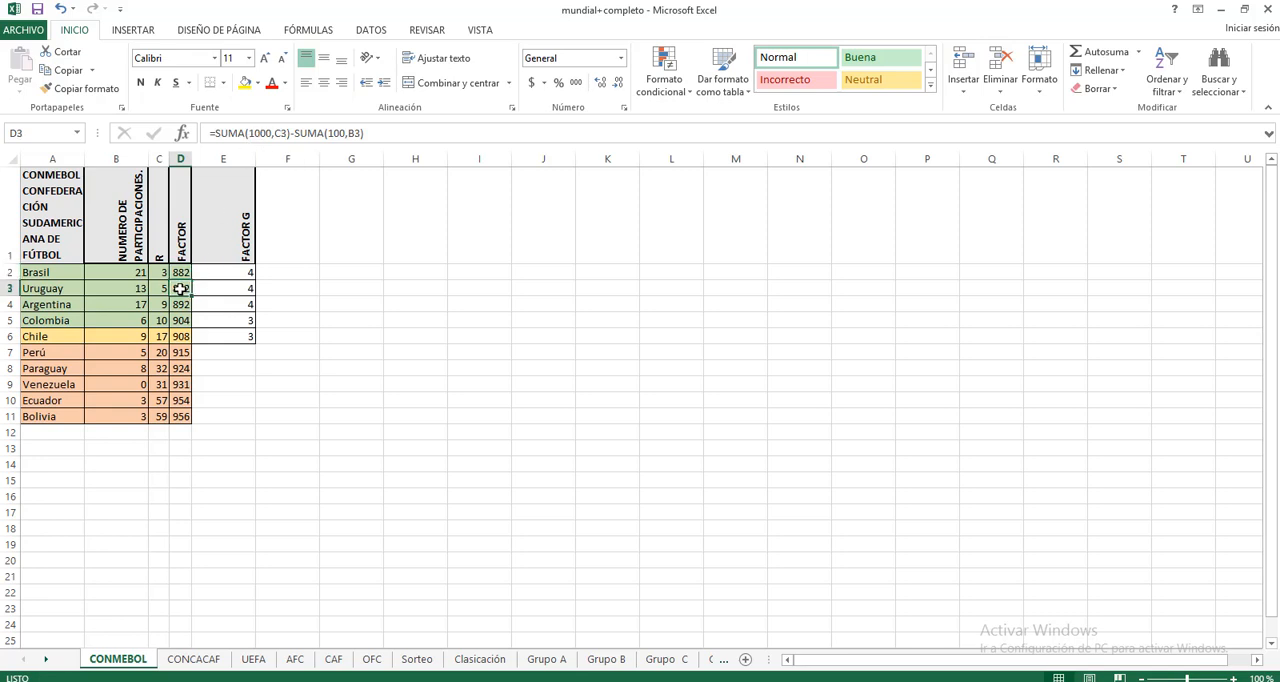
click(181, 272)
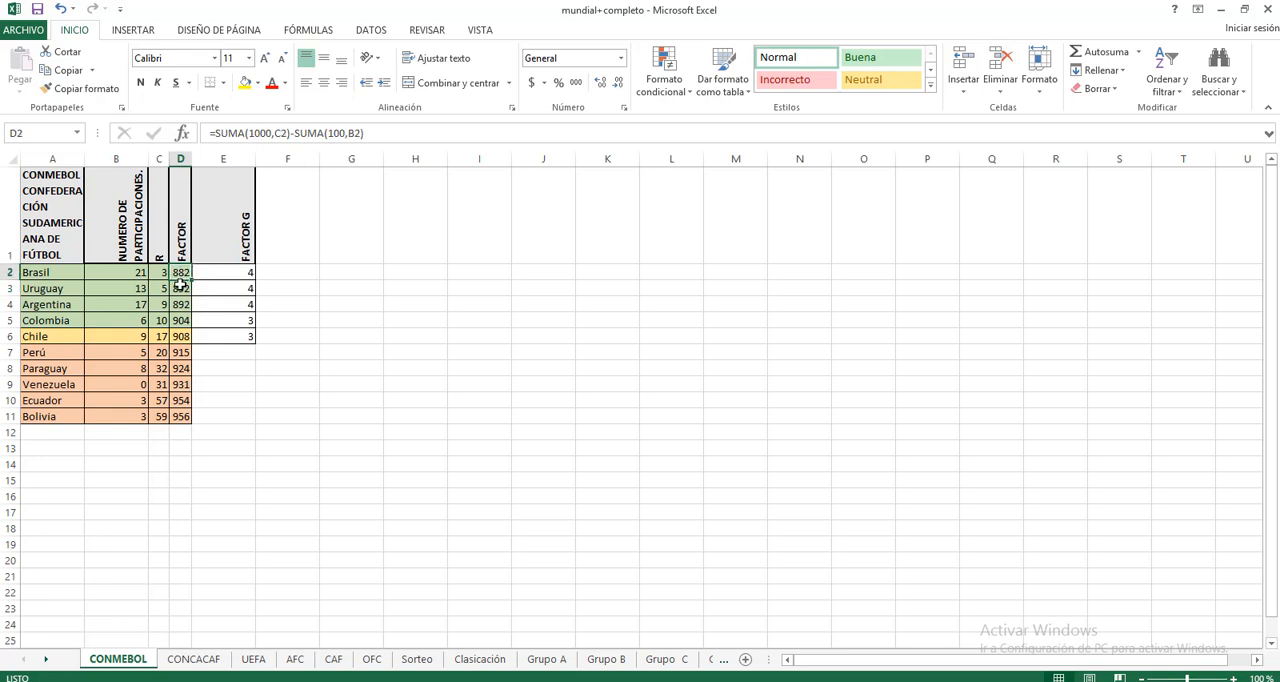
click(181, 292)
click(184, 273)
Step: Fill the FACTOR formula from D2 down through D11 and check the copies in D3 and D4
drag(192, 282, 183, 423)
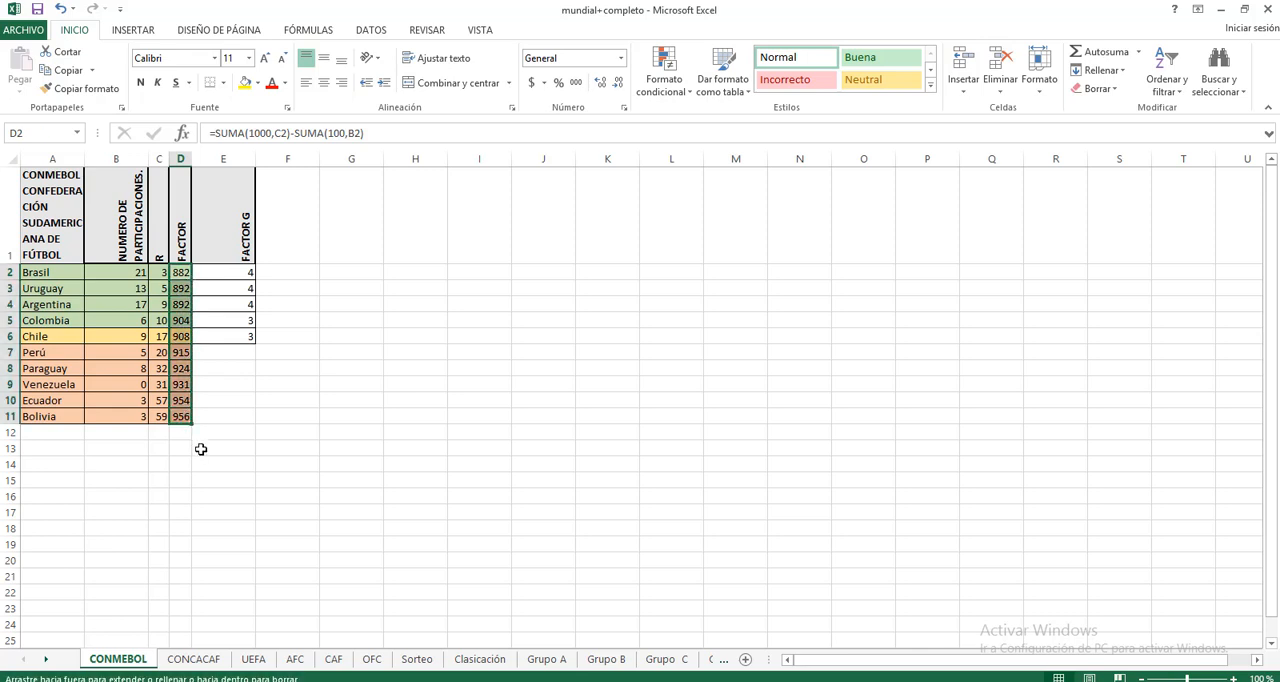
click(178, 272)
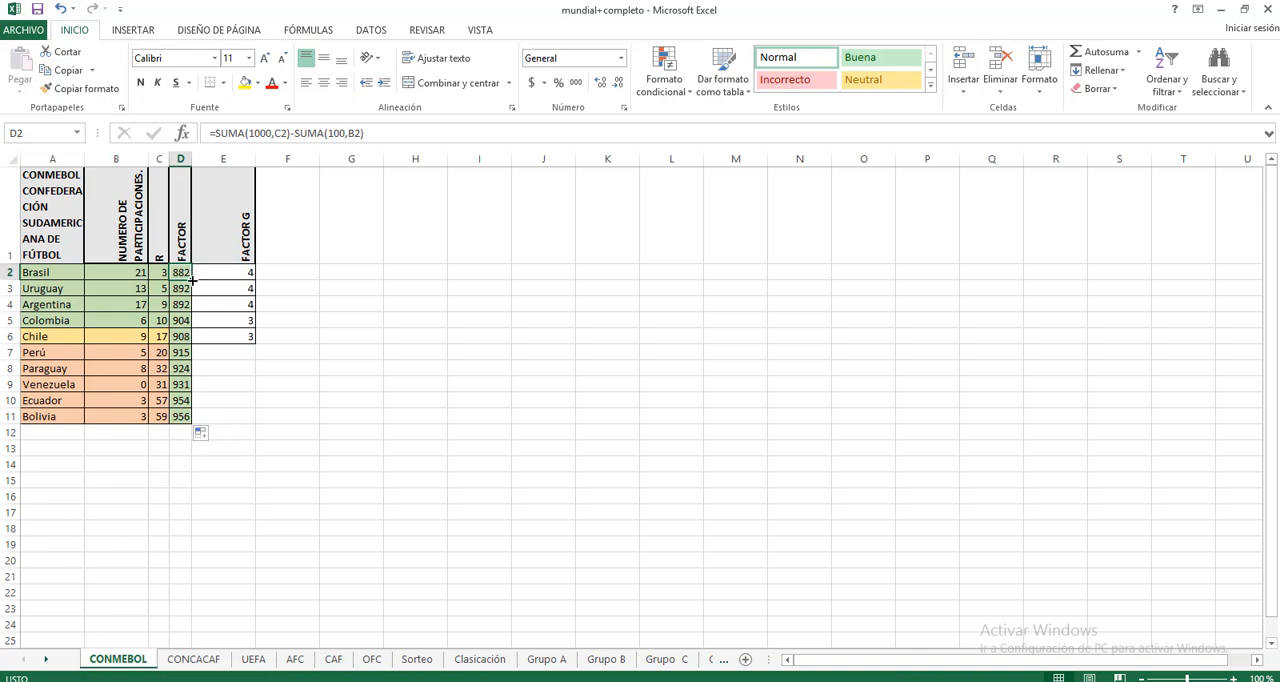
drag(191, 281, 194, 424)
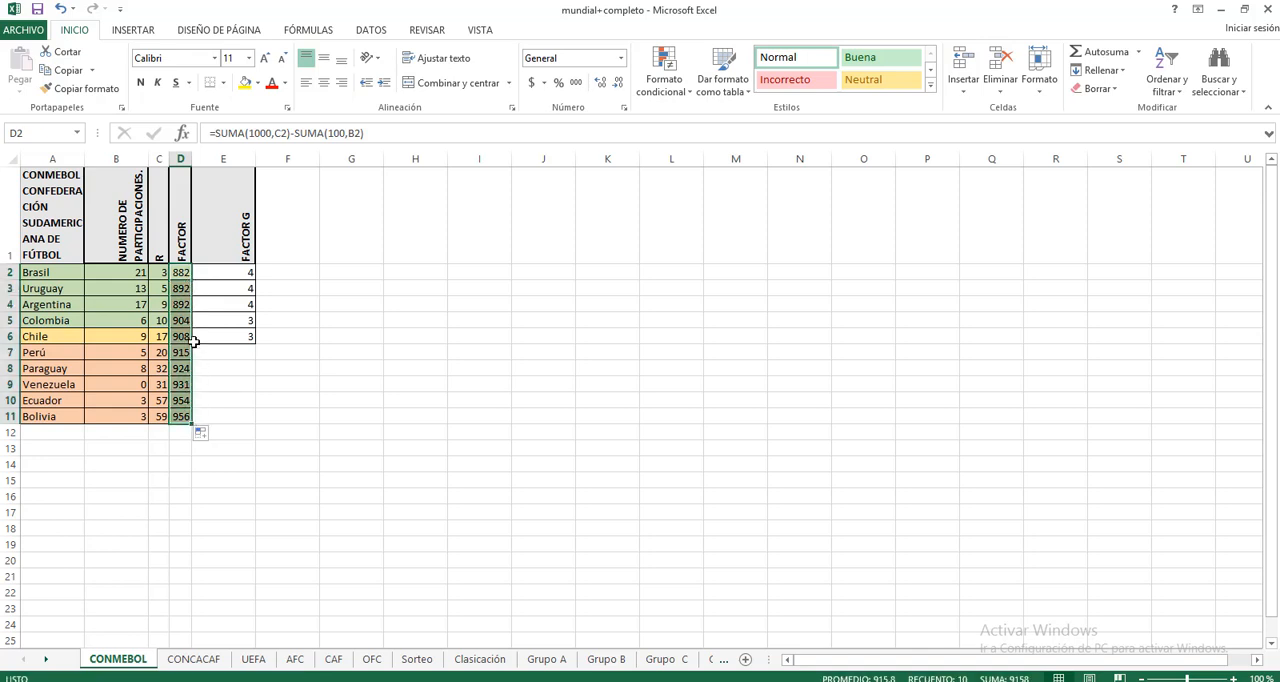
click(181, 290)
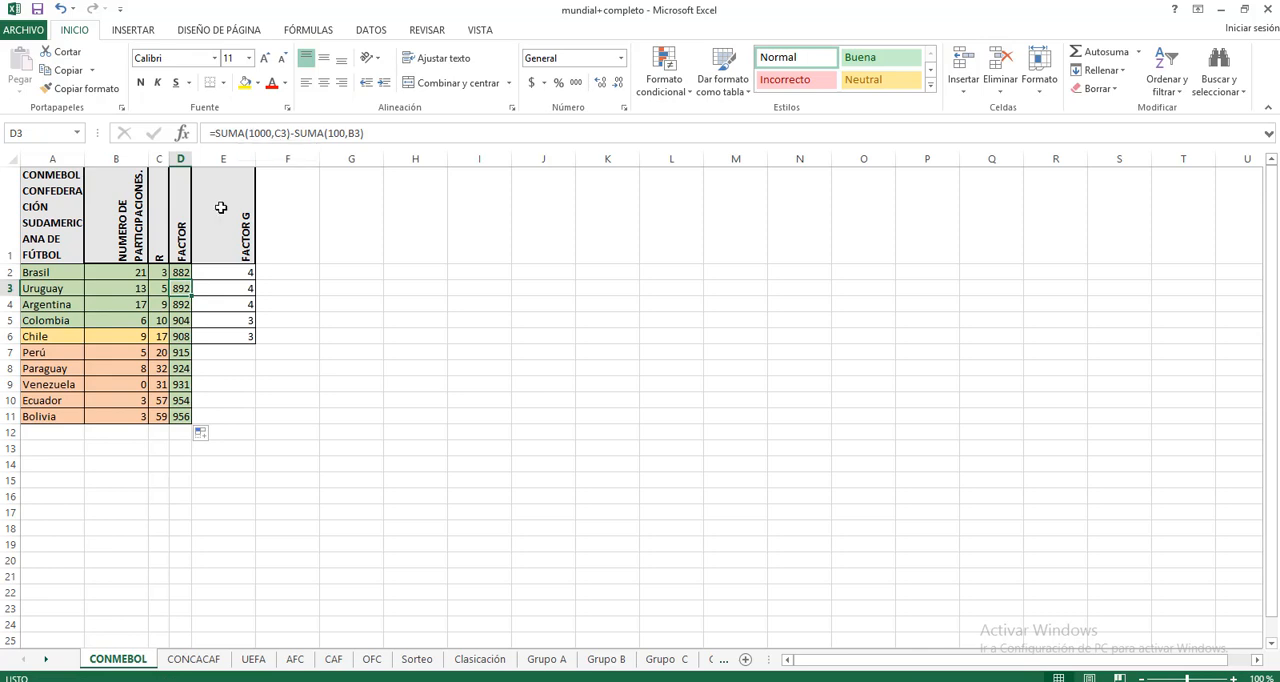
click(180, 305)
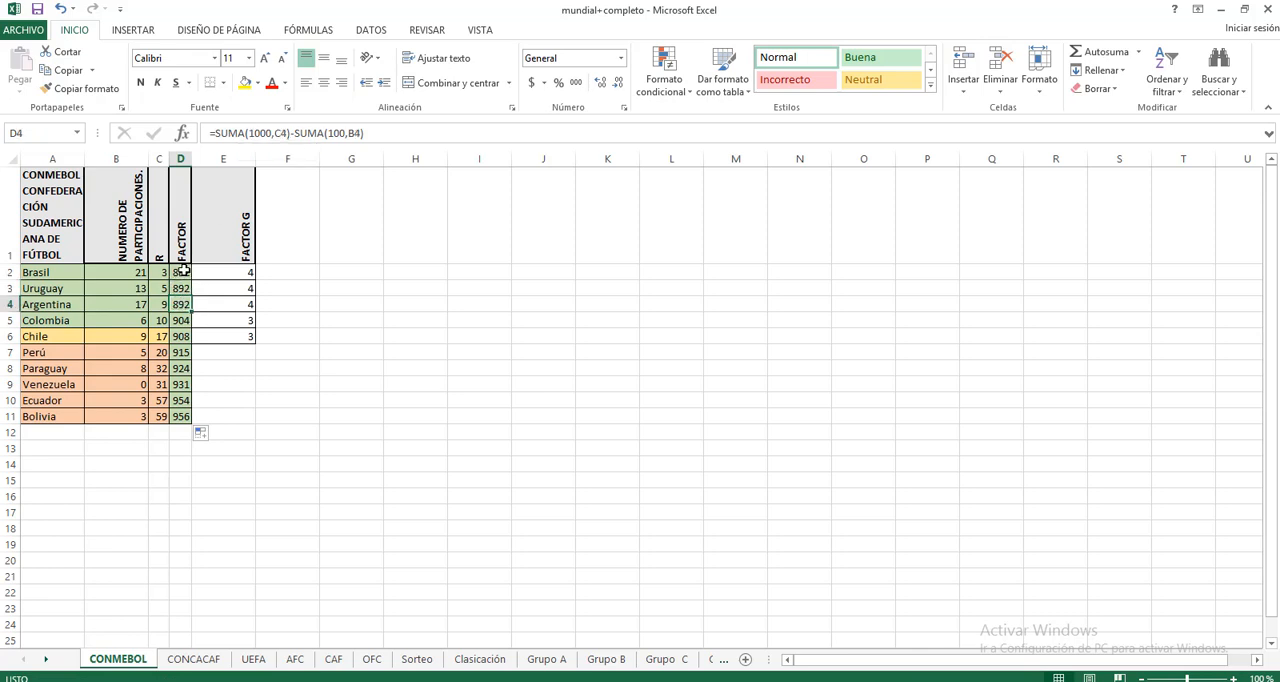
click(183, 270)
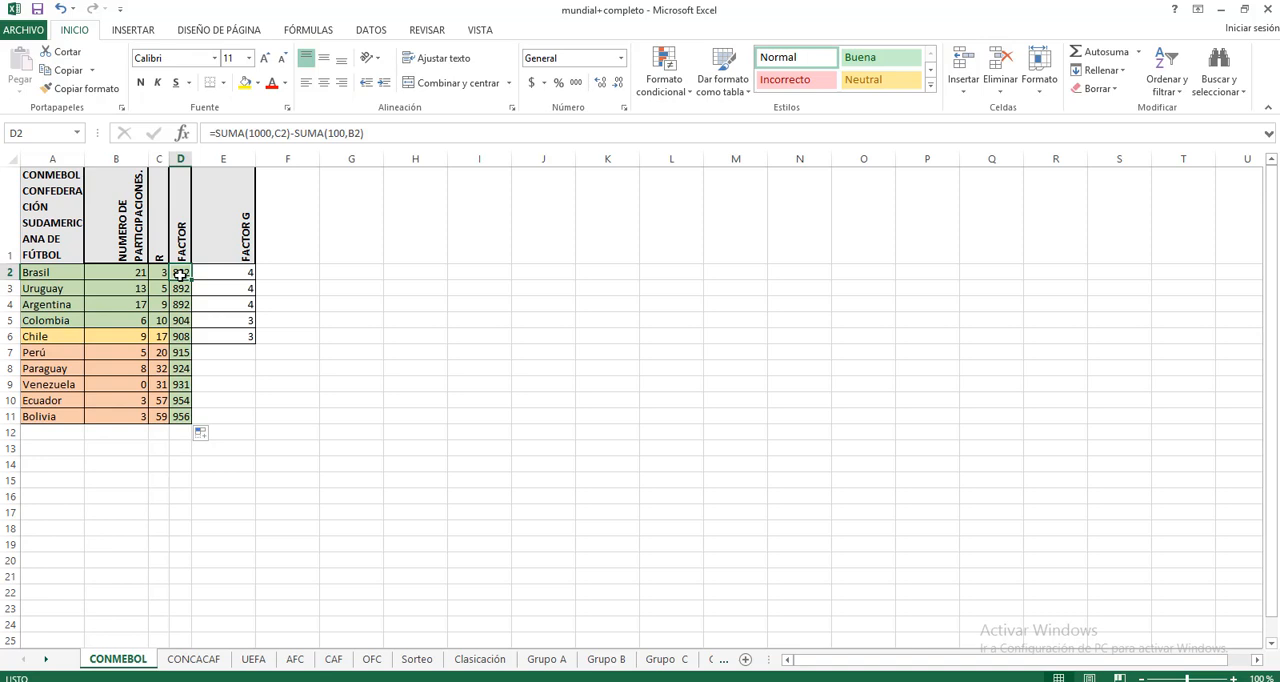
Step: Examine the FACTOR and FACTOR G headers and the nested SI formula in E2
click(181, 240)
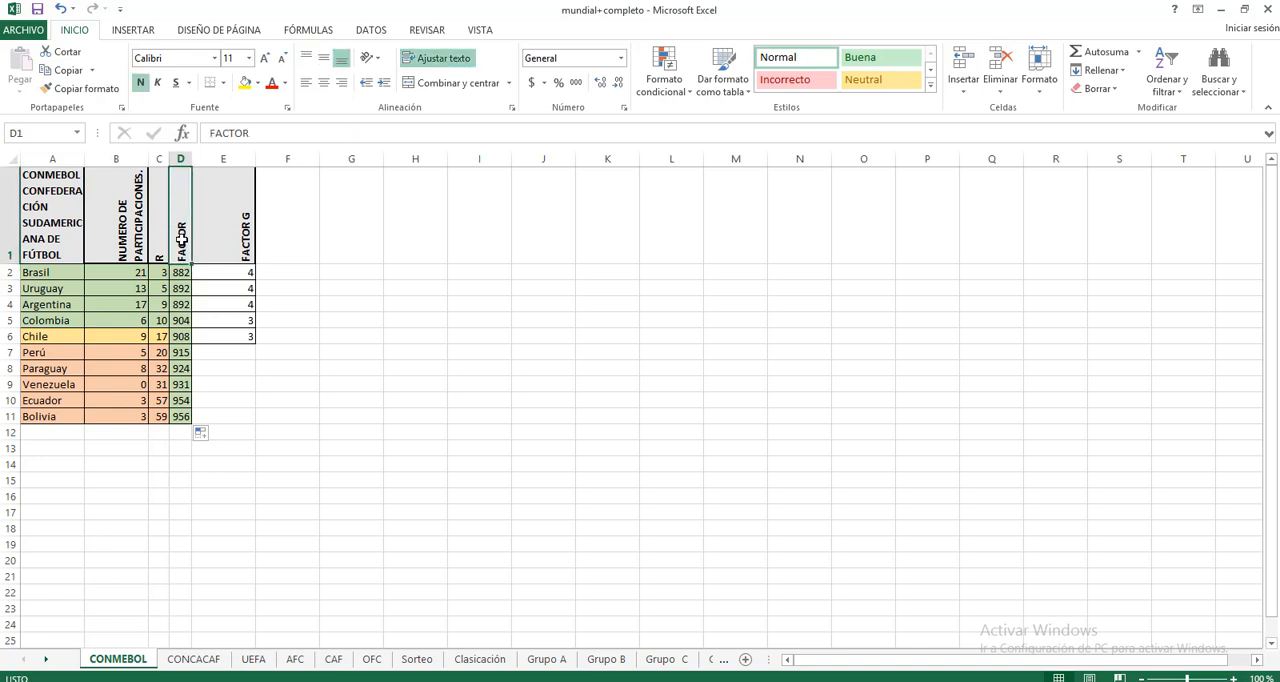
drag(217, 268, 231, 245)
click(231, 245)
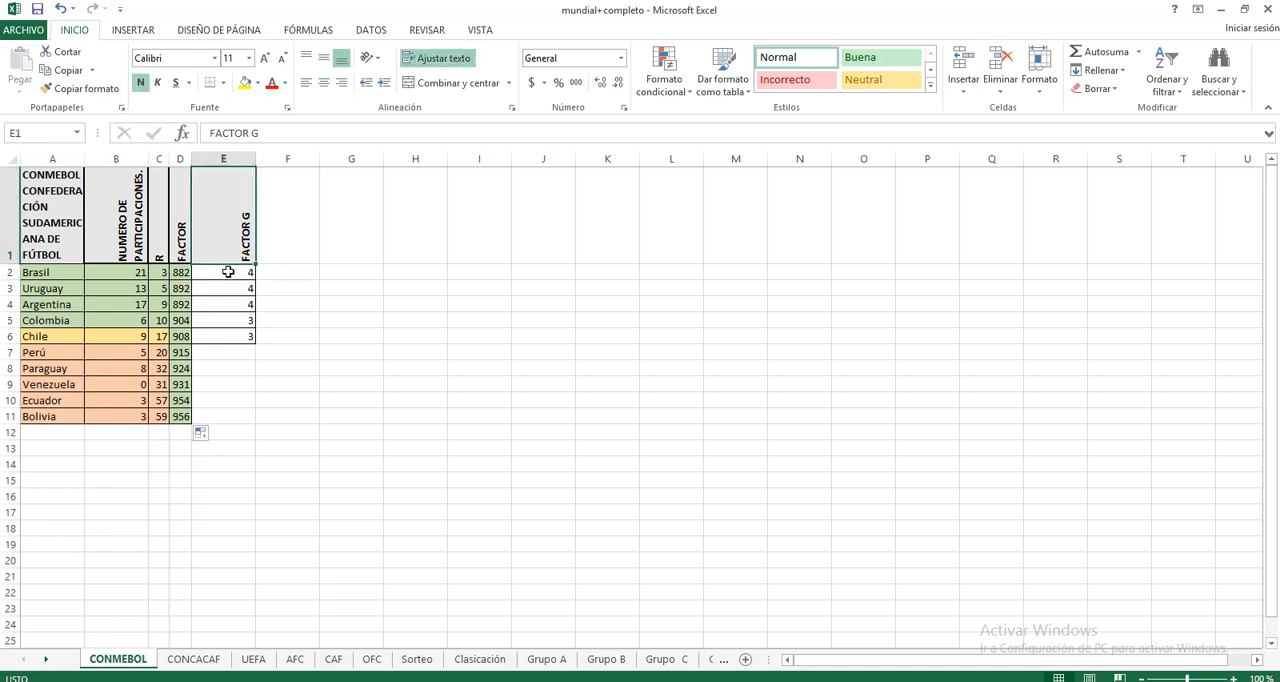
click(227, 274)
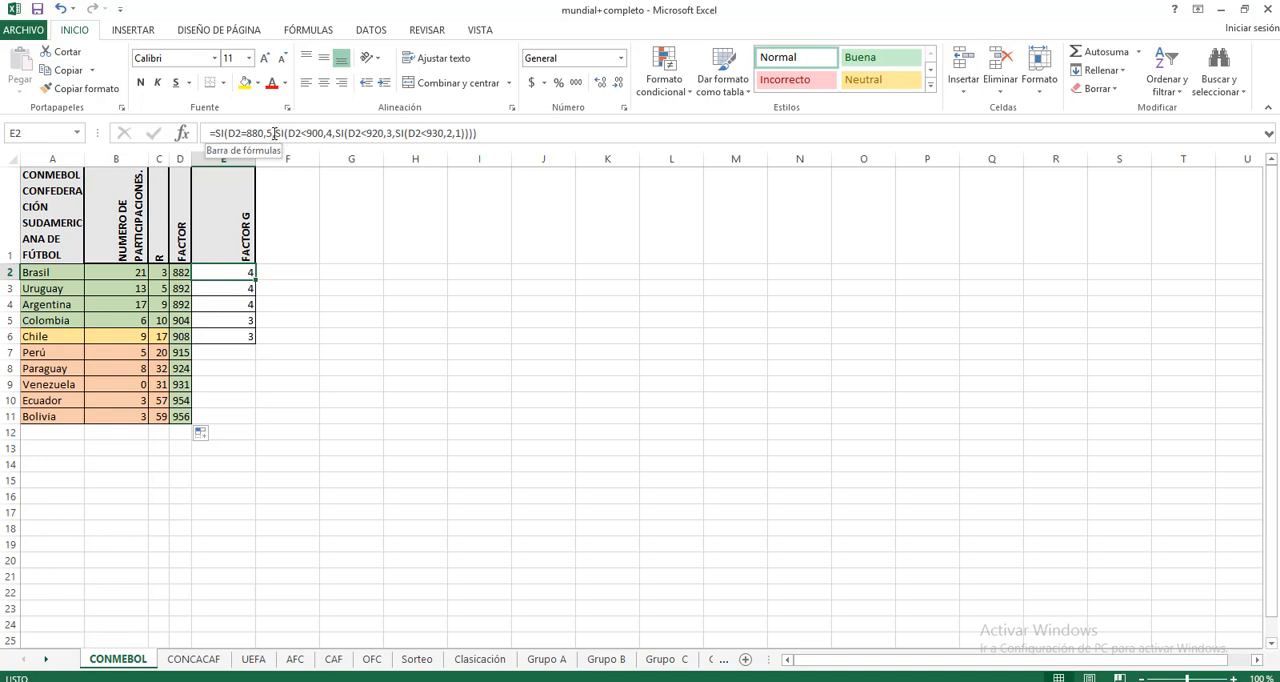
click(370, 289)
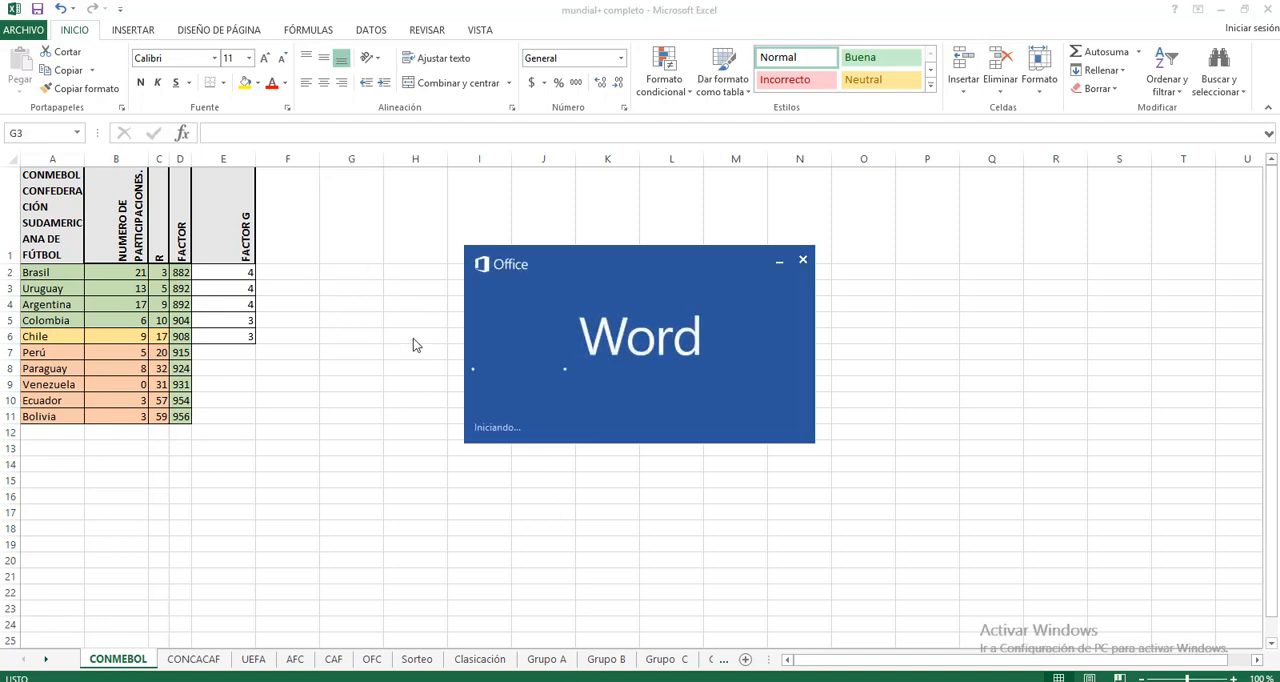
click(803, 263)
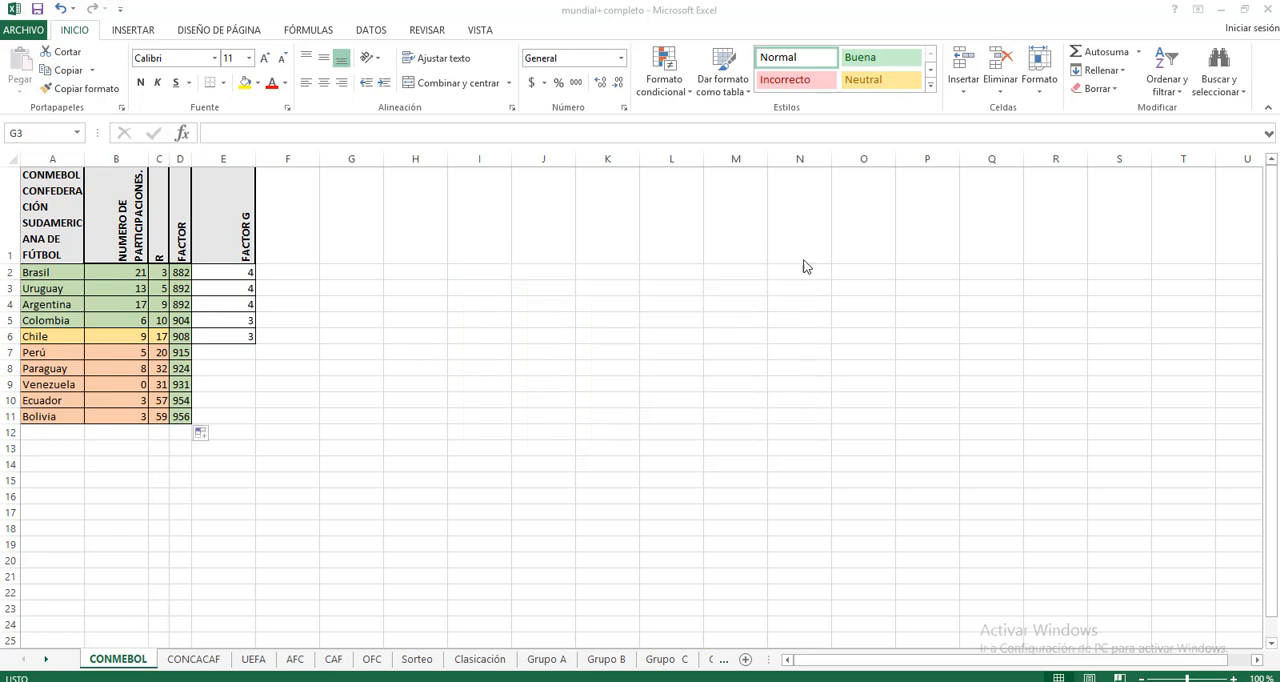
click(307, 131)
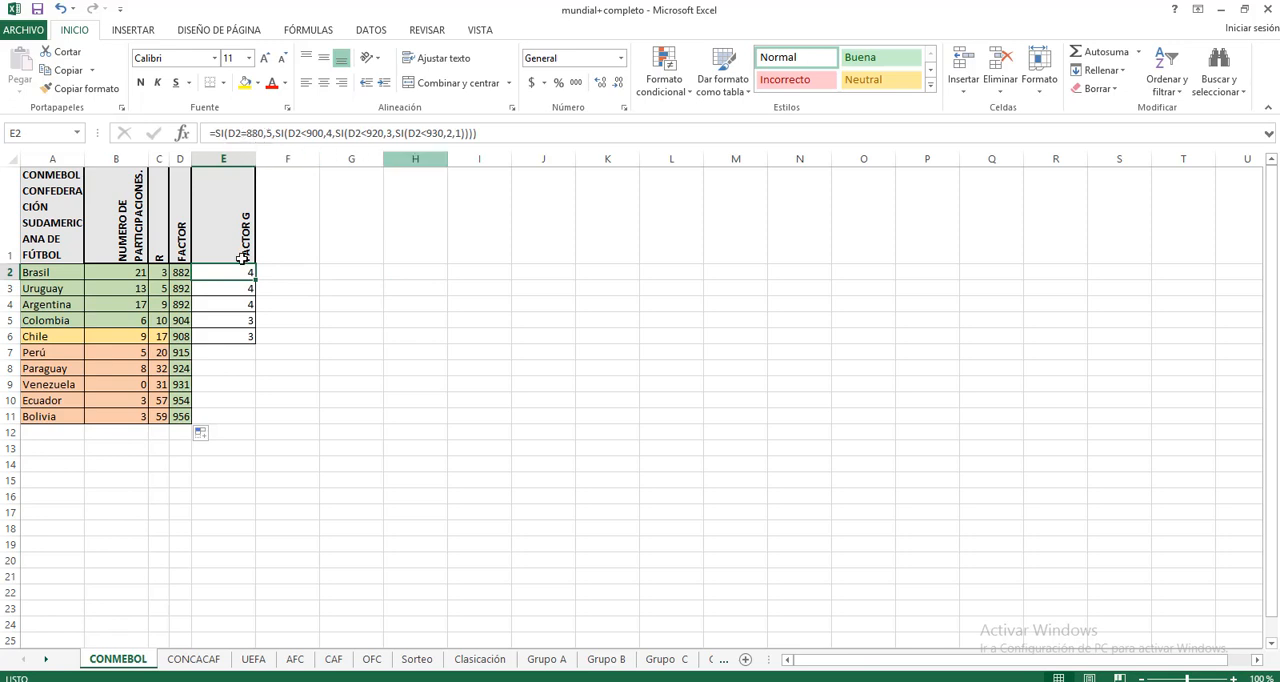
Step: Enter the example formula =SI(B2>C2,"Hola","Bye") in cell G2
click(292, 277)
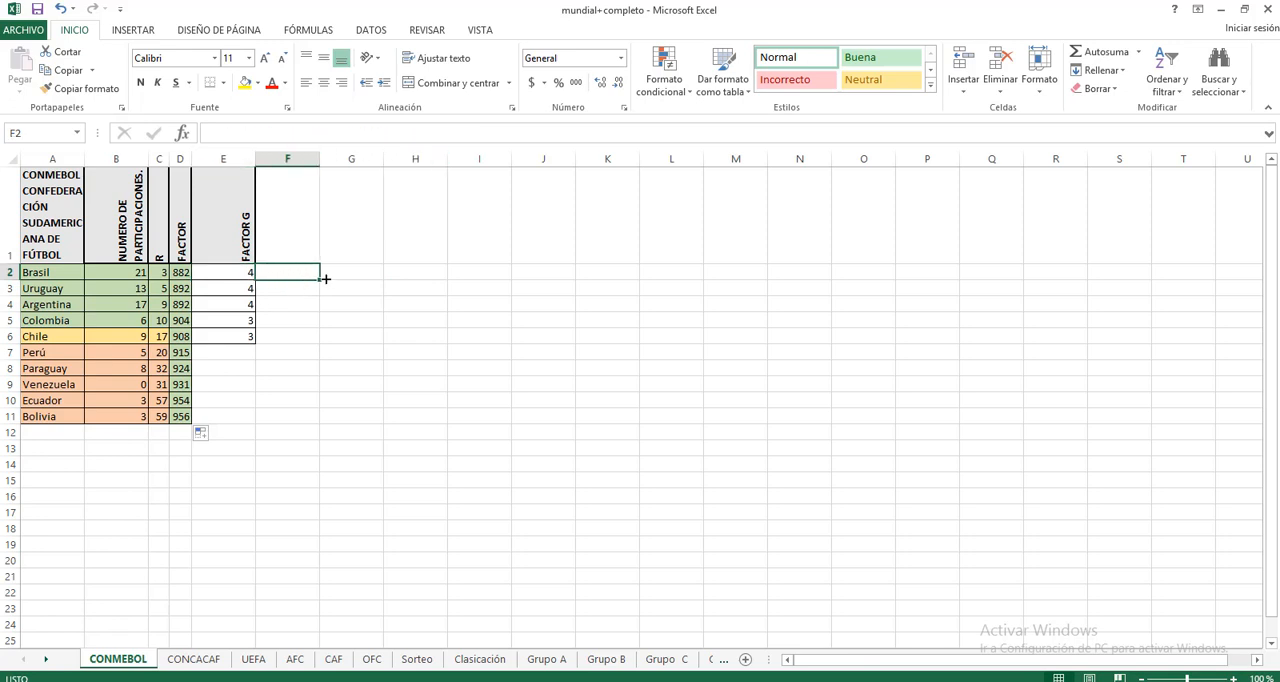
click(358, 273)
click(316, 132)
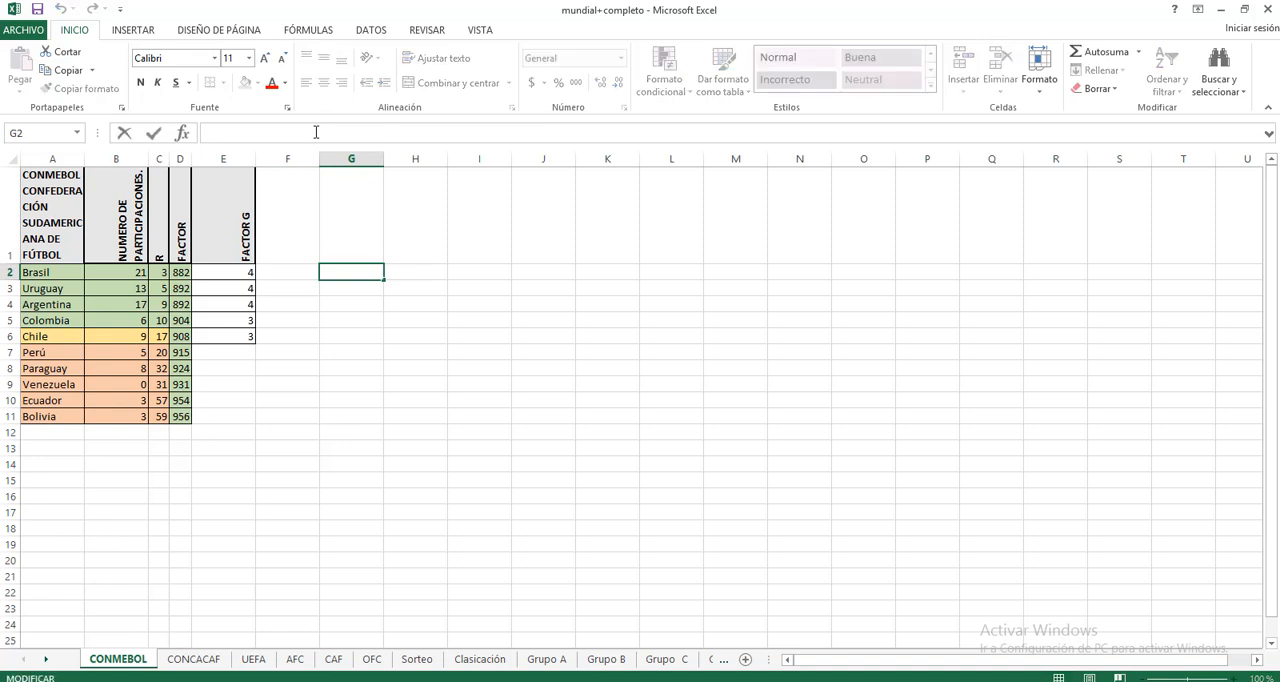
text(=s)
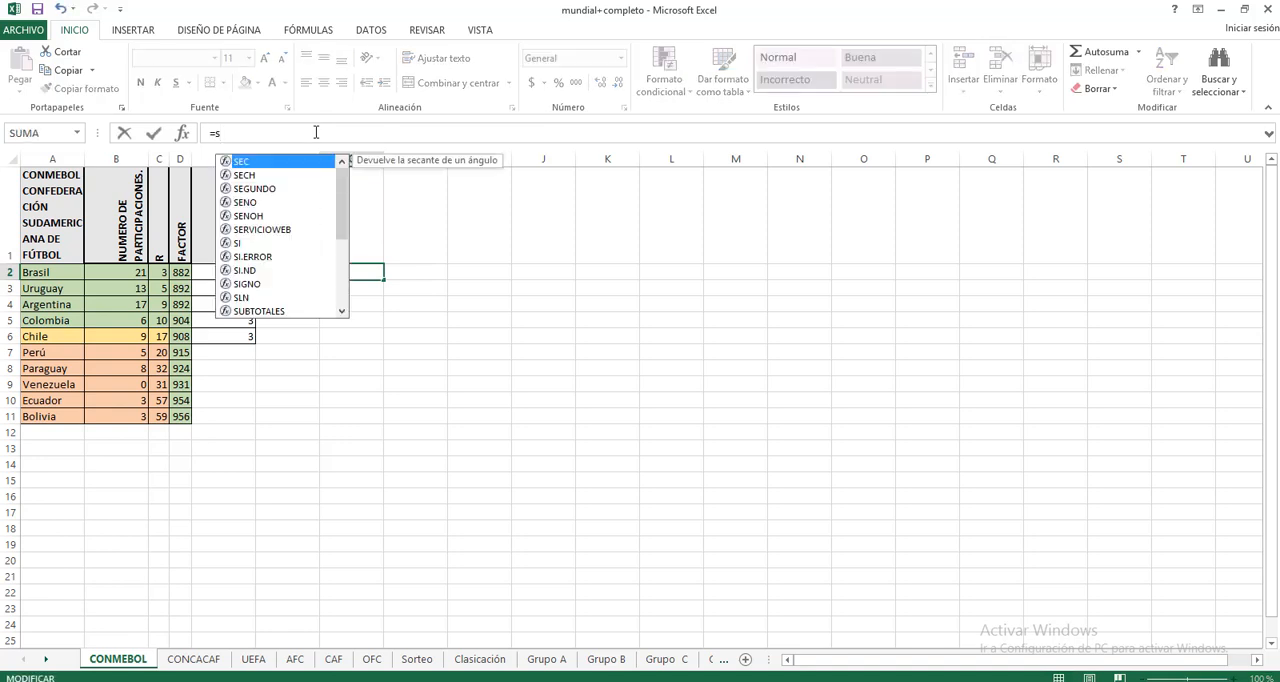
text(i()
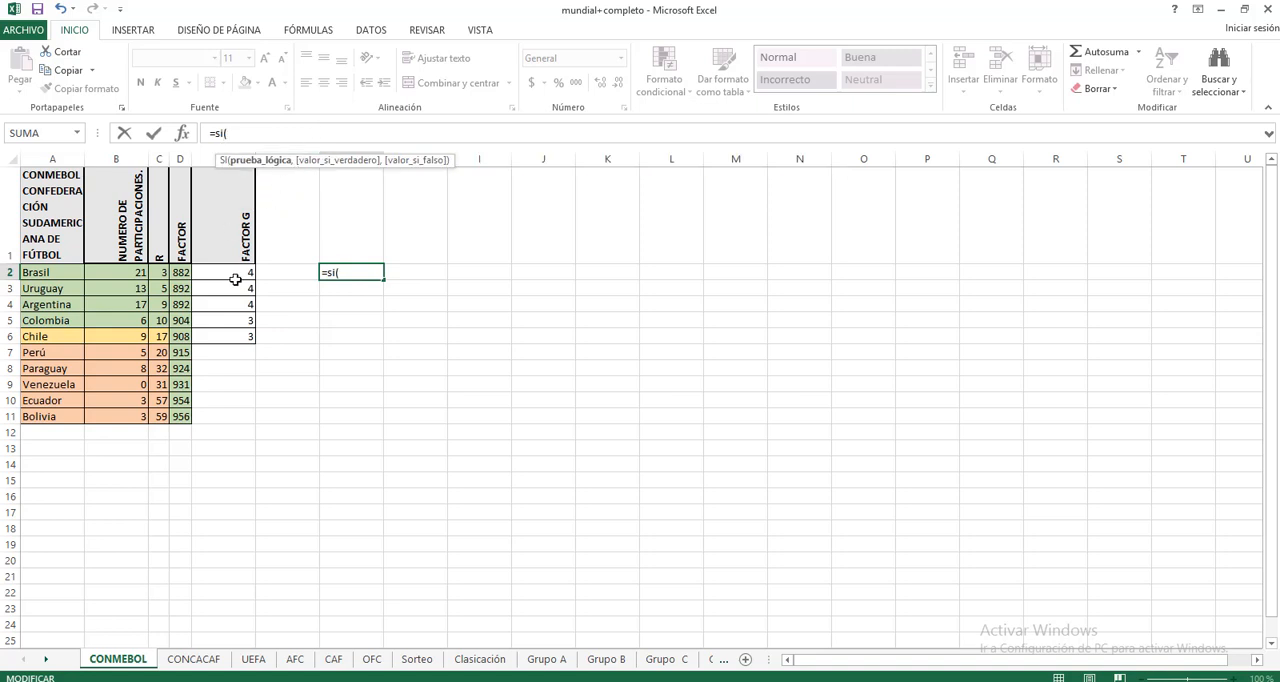
click(115, 274)
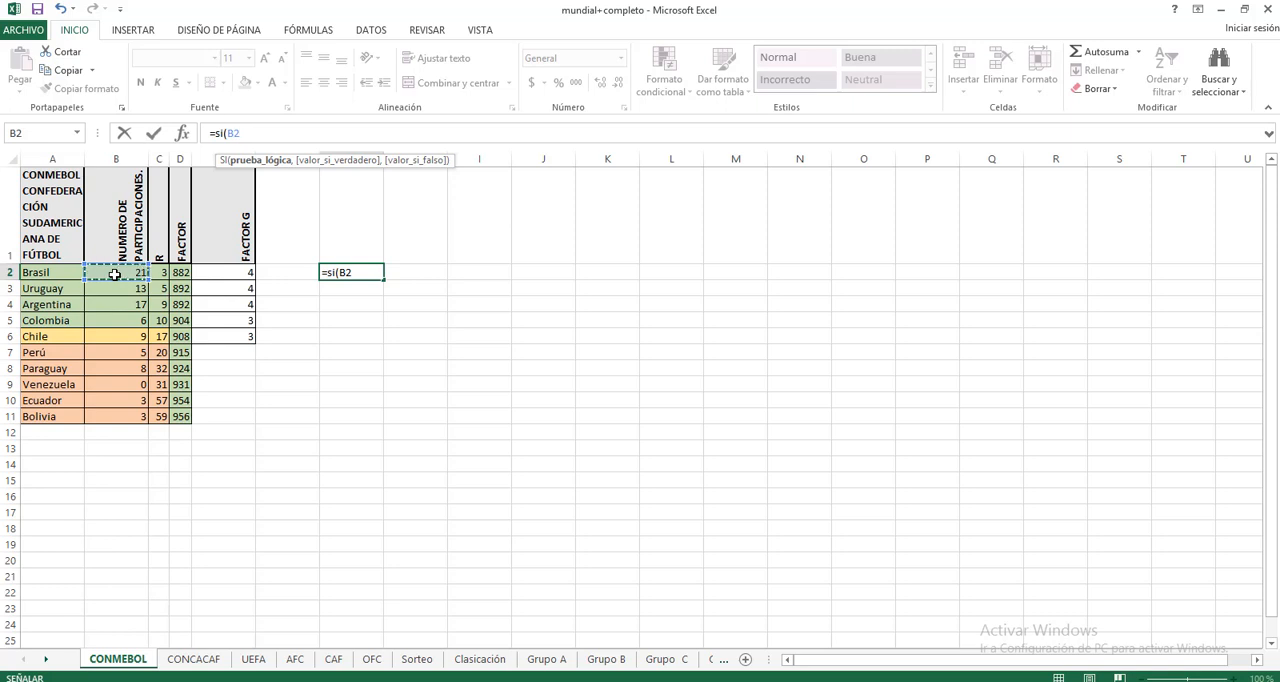
text(>)
click(163, 274)
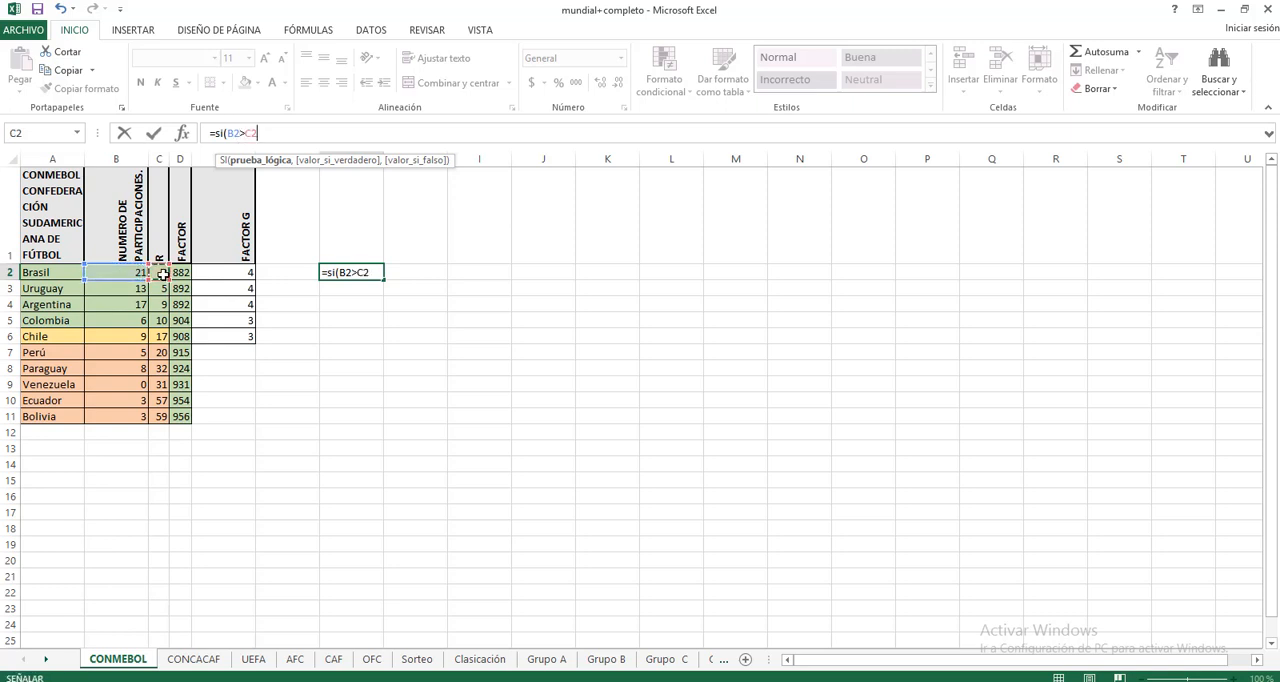
text(,)
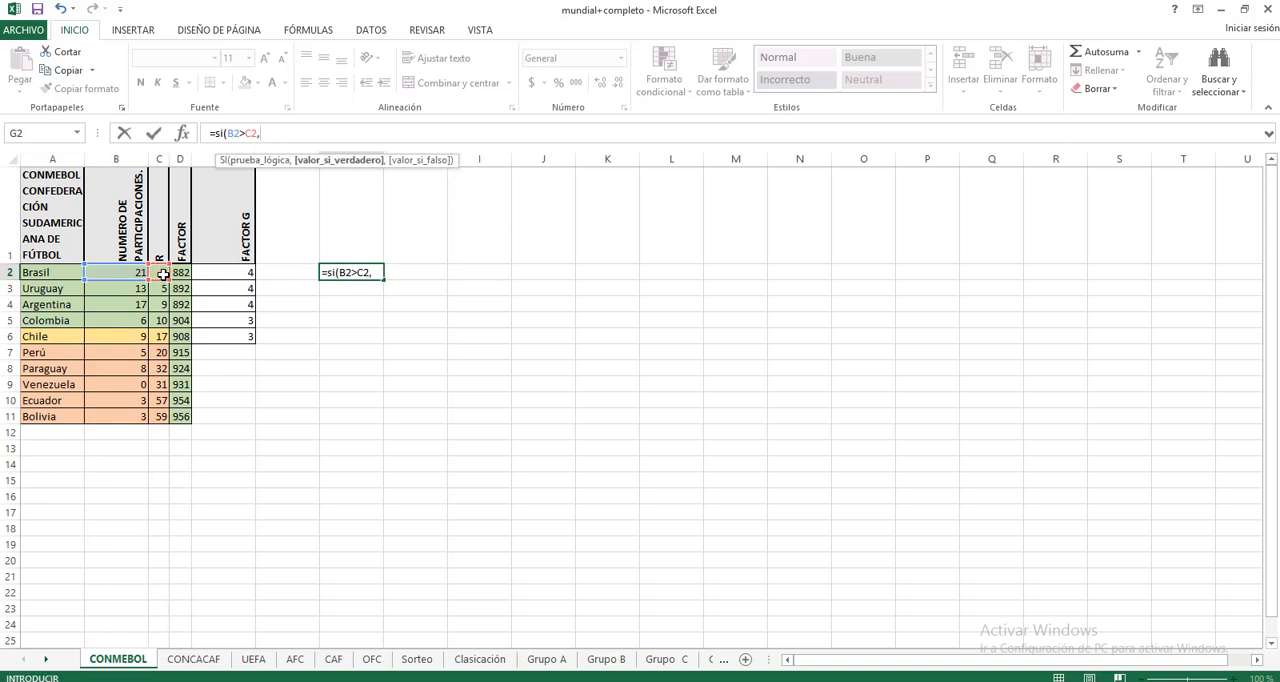
text("Hola",)
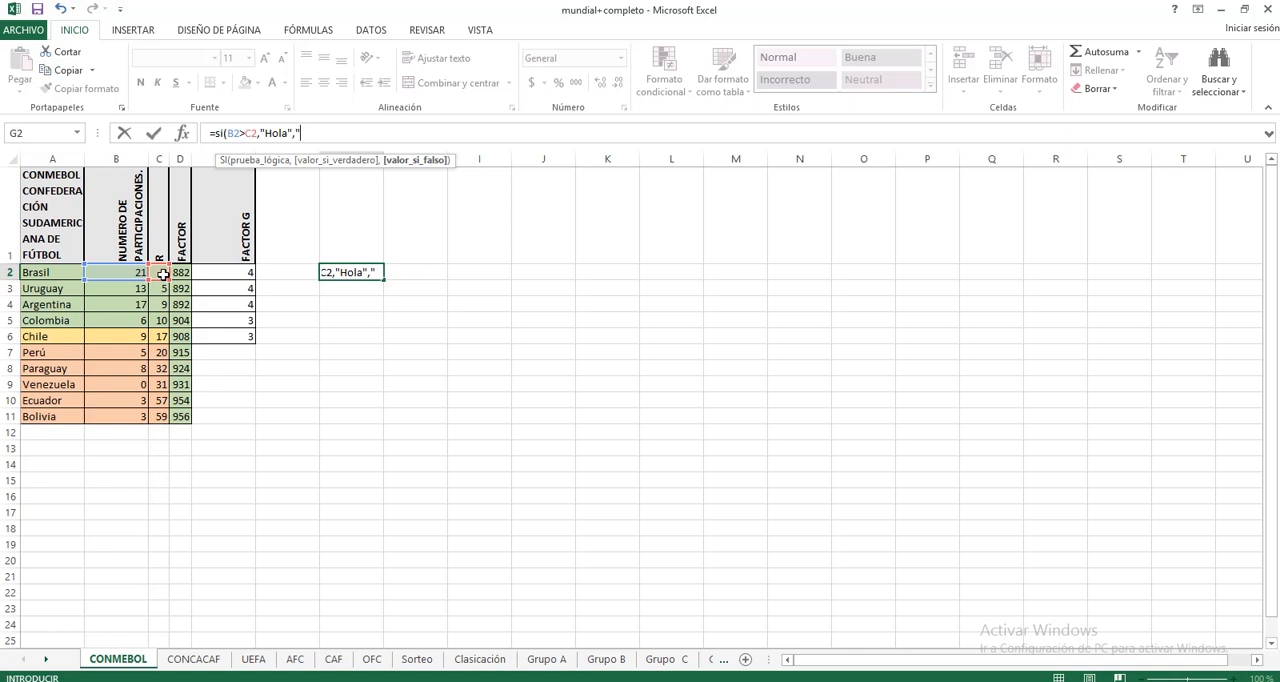
text("Bye")
click(362, 336)
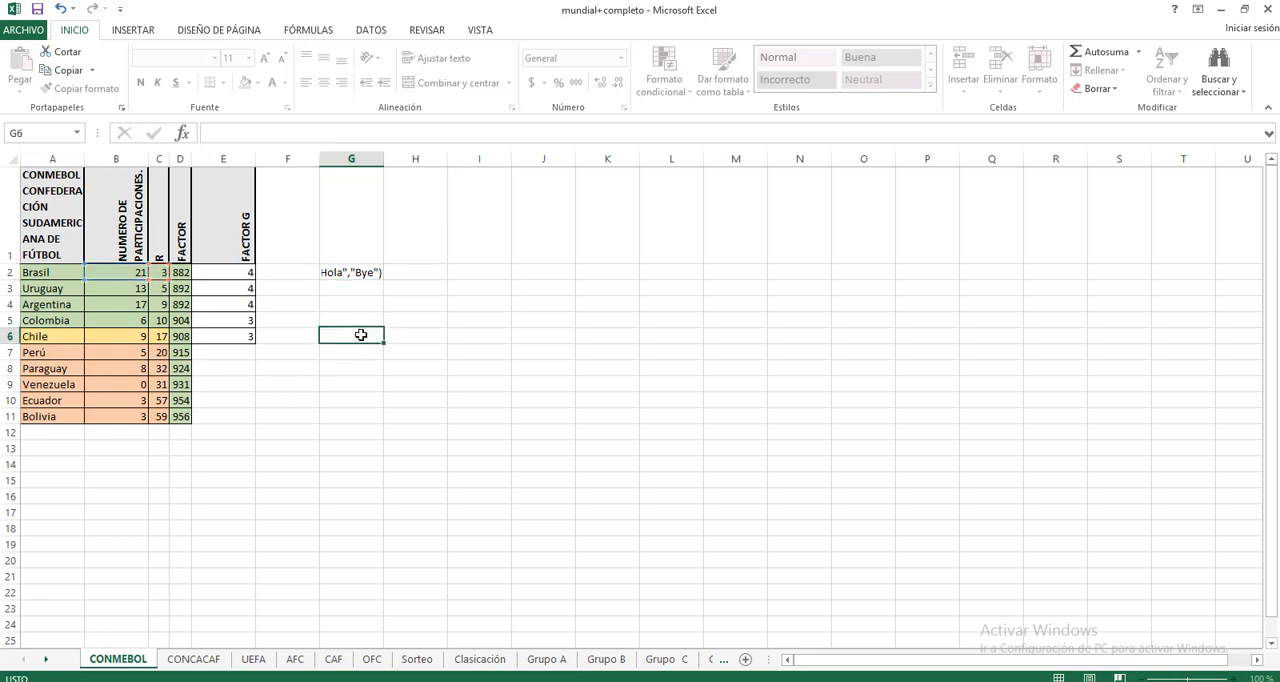
click(354, 276)
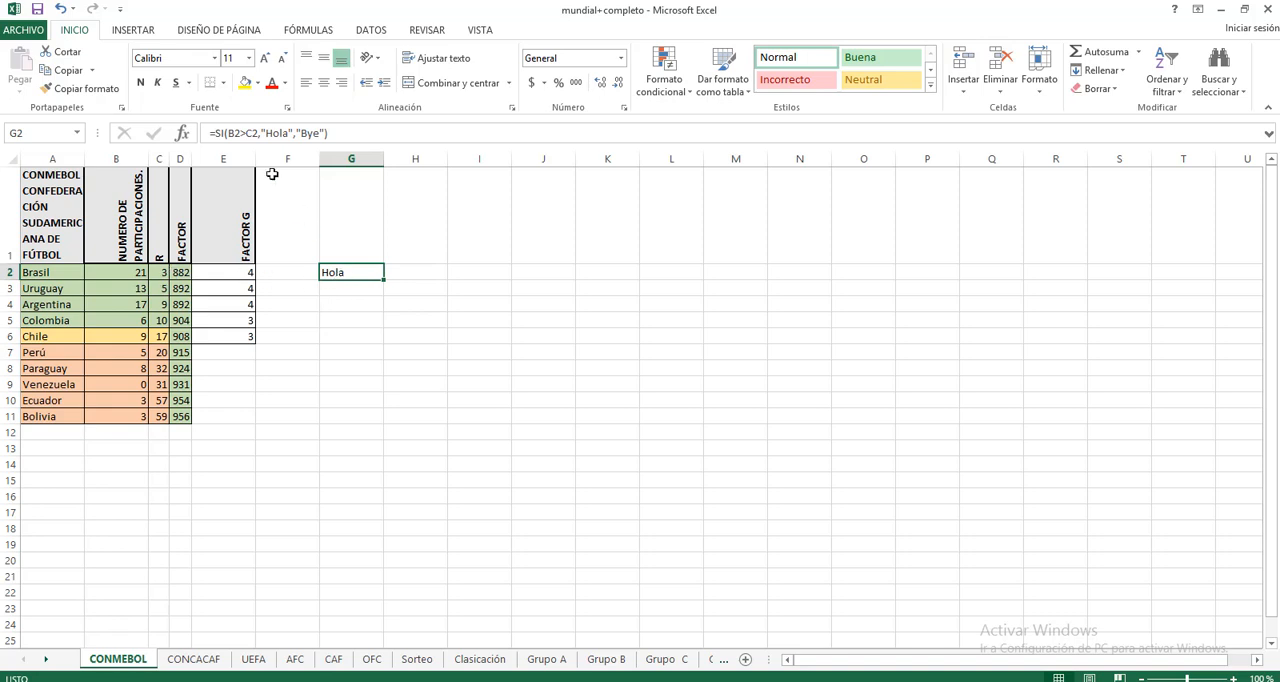
click(245, 133)
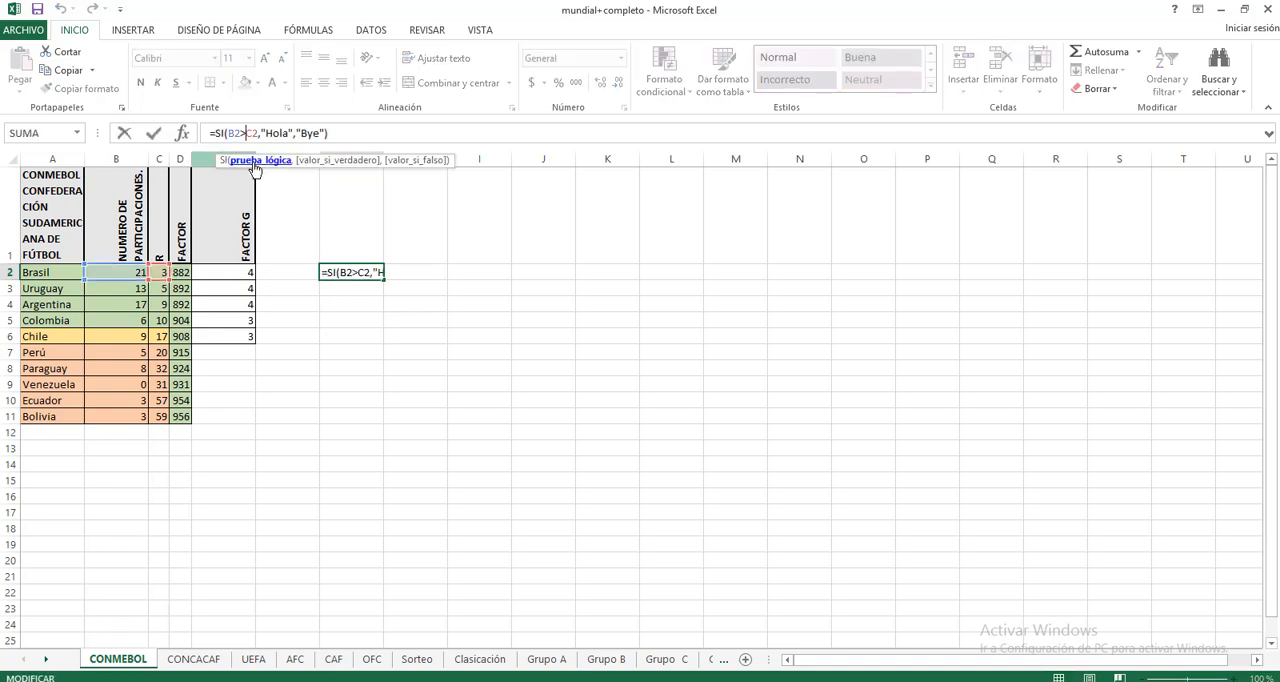
key(BackSpace)
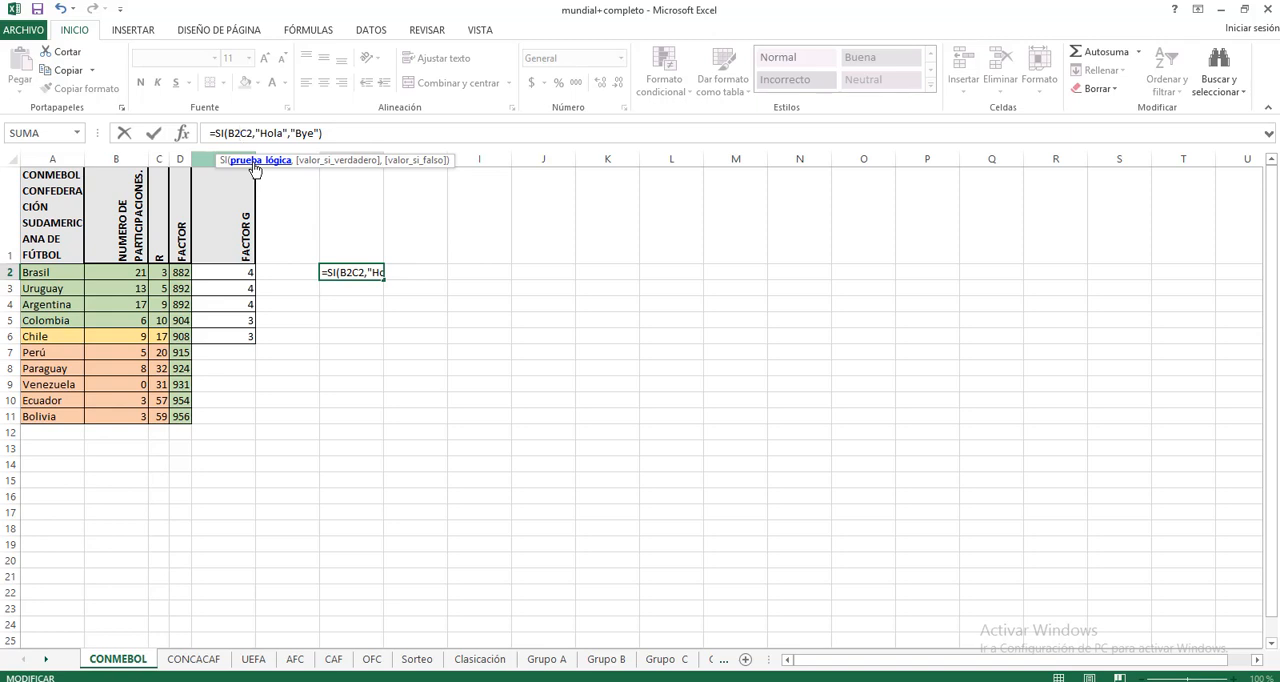
text(<)
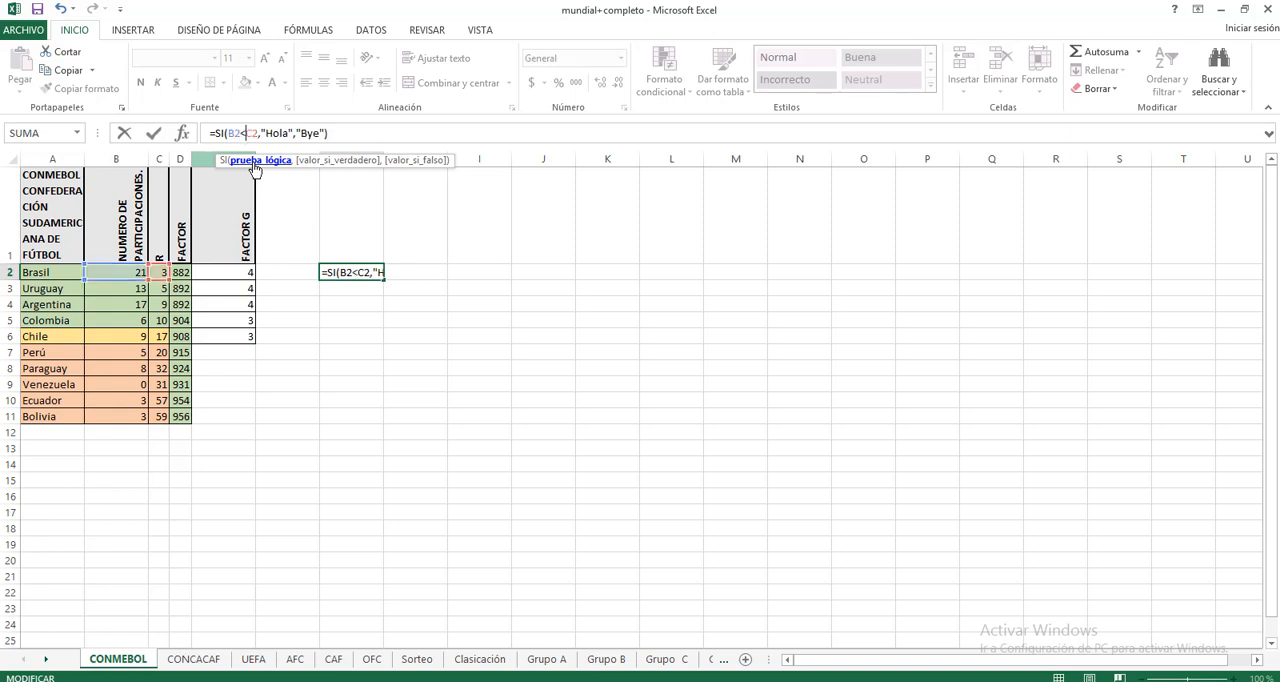
click(366, 334)
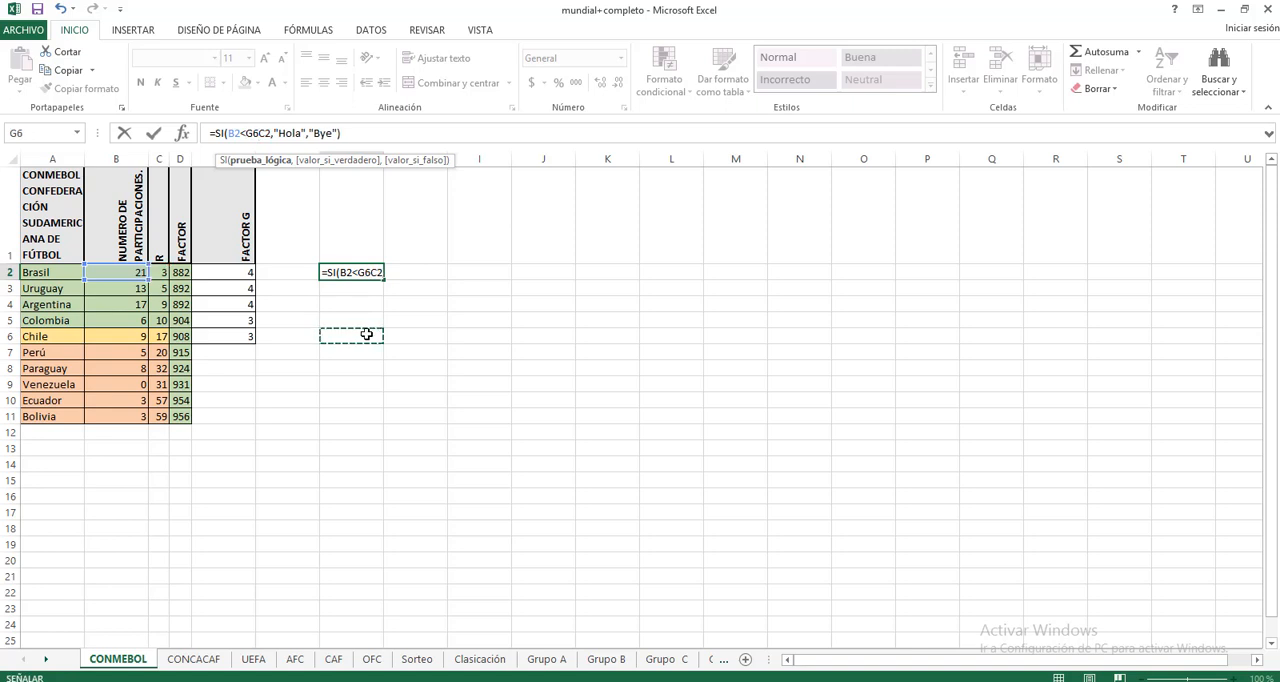
key(Escape)
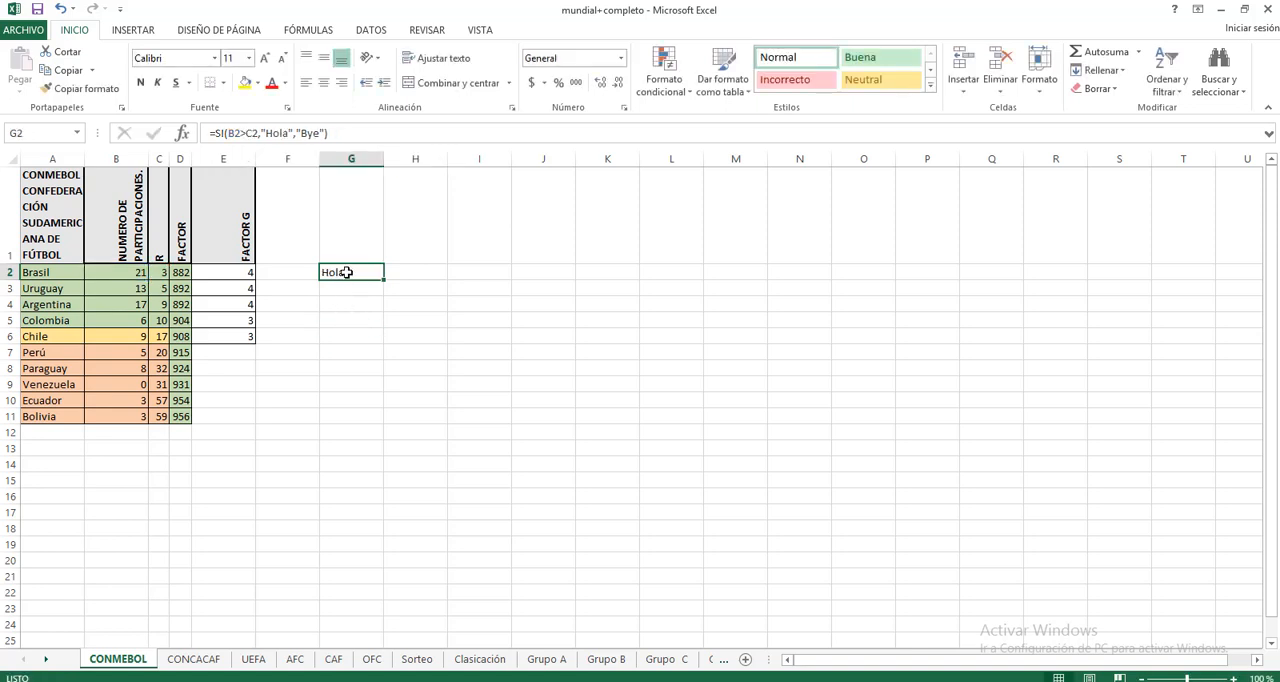
Step: Change the logical test of the SI formula in G2 to B2<C2
click(245, 133)
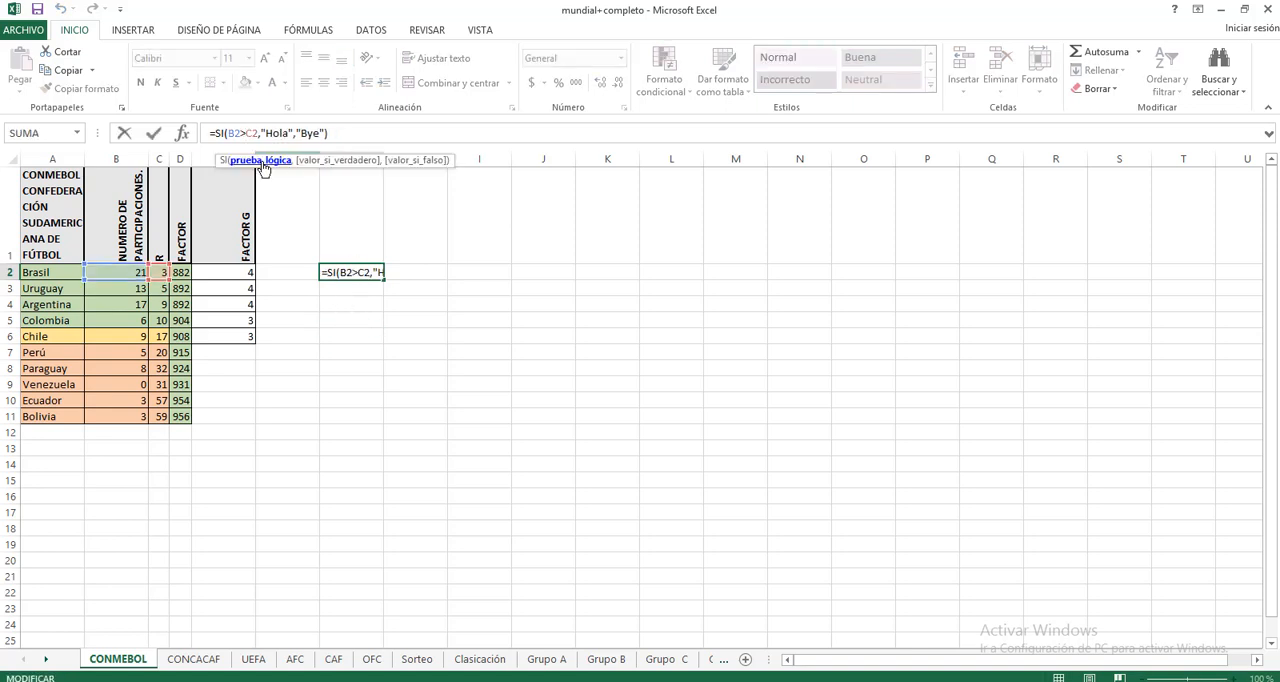
key(BackSpace)
text(<)
click(368, 133)
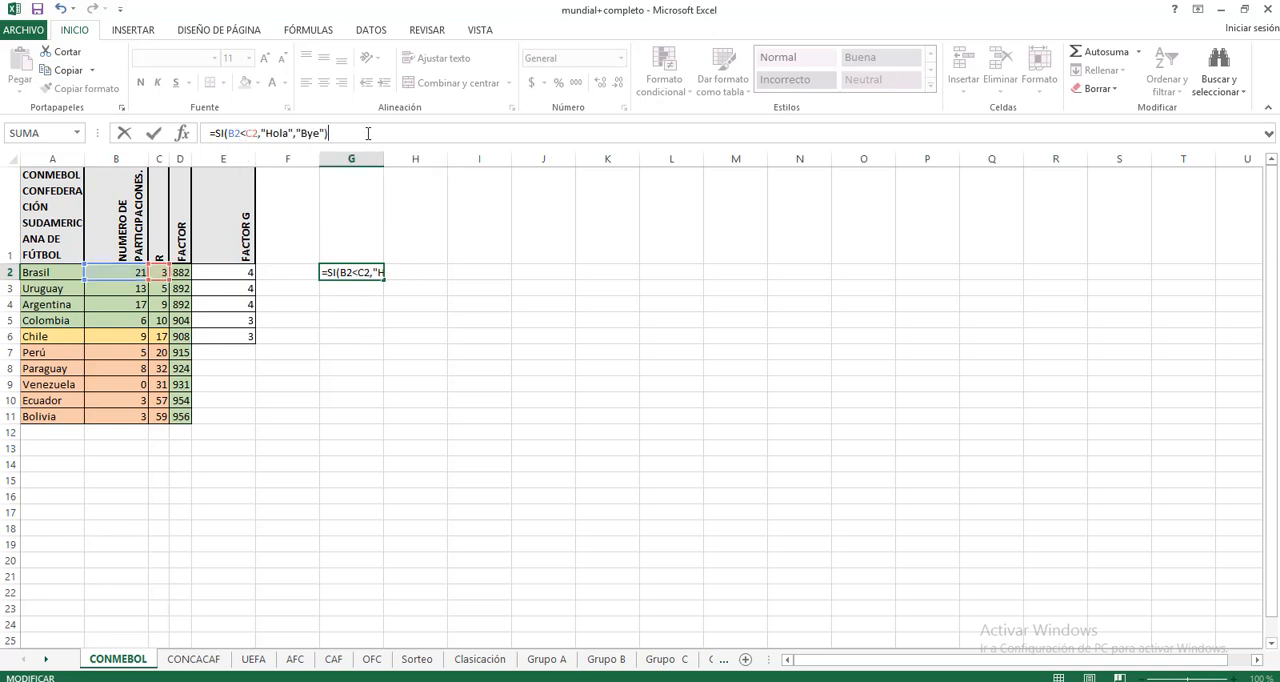
key(Return)
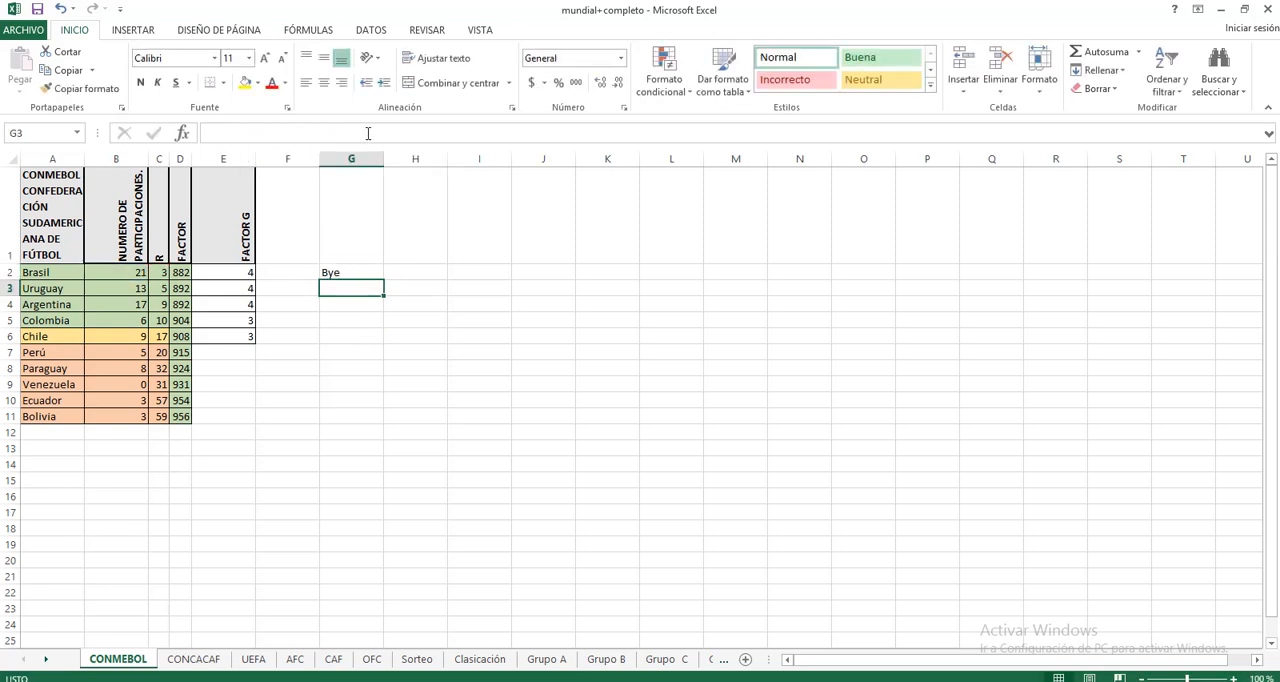
Step: Change the comparison in G2's SI formula to an equality test, B2=C2
click(341, 274)
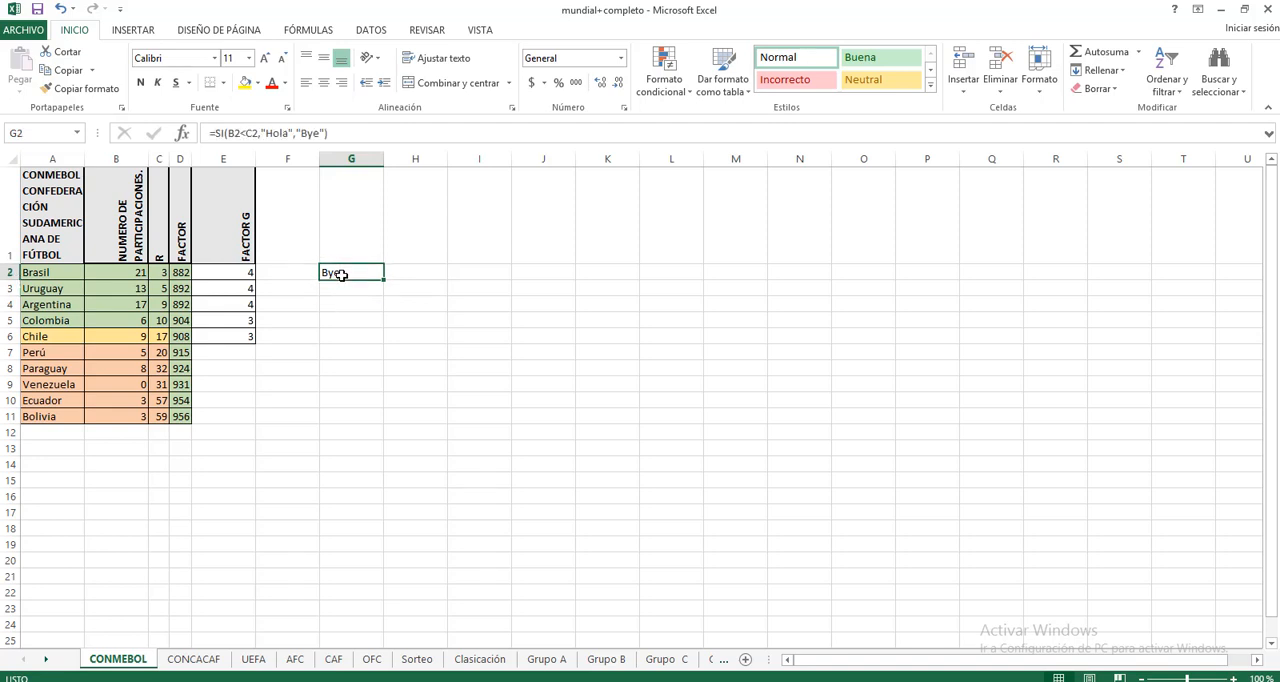
click(246, 133)
key(BackSpace)
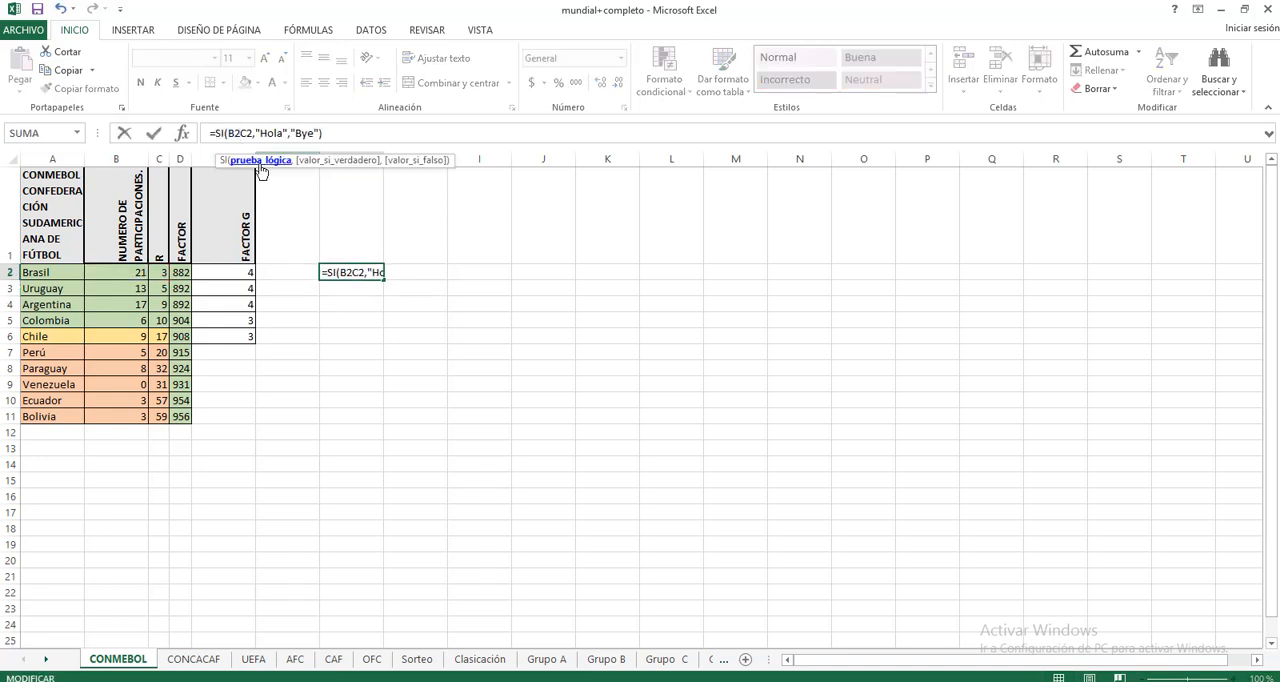
text(=)
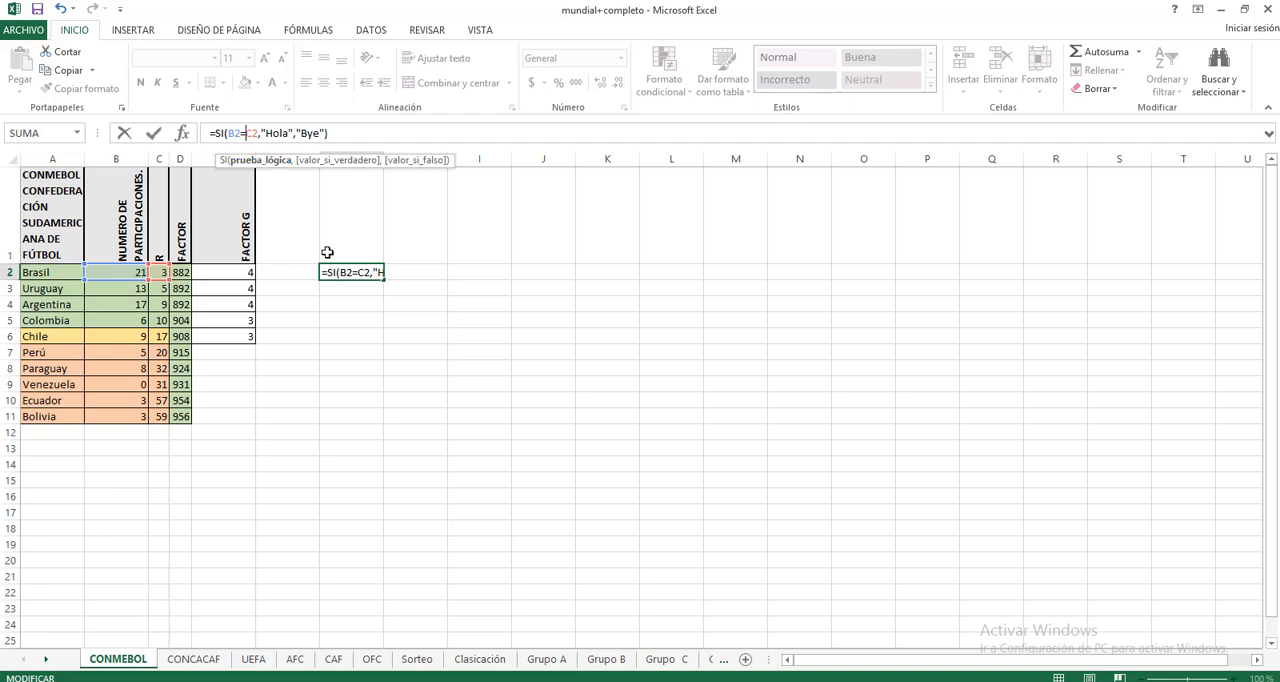
key(ctrl+Return)
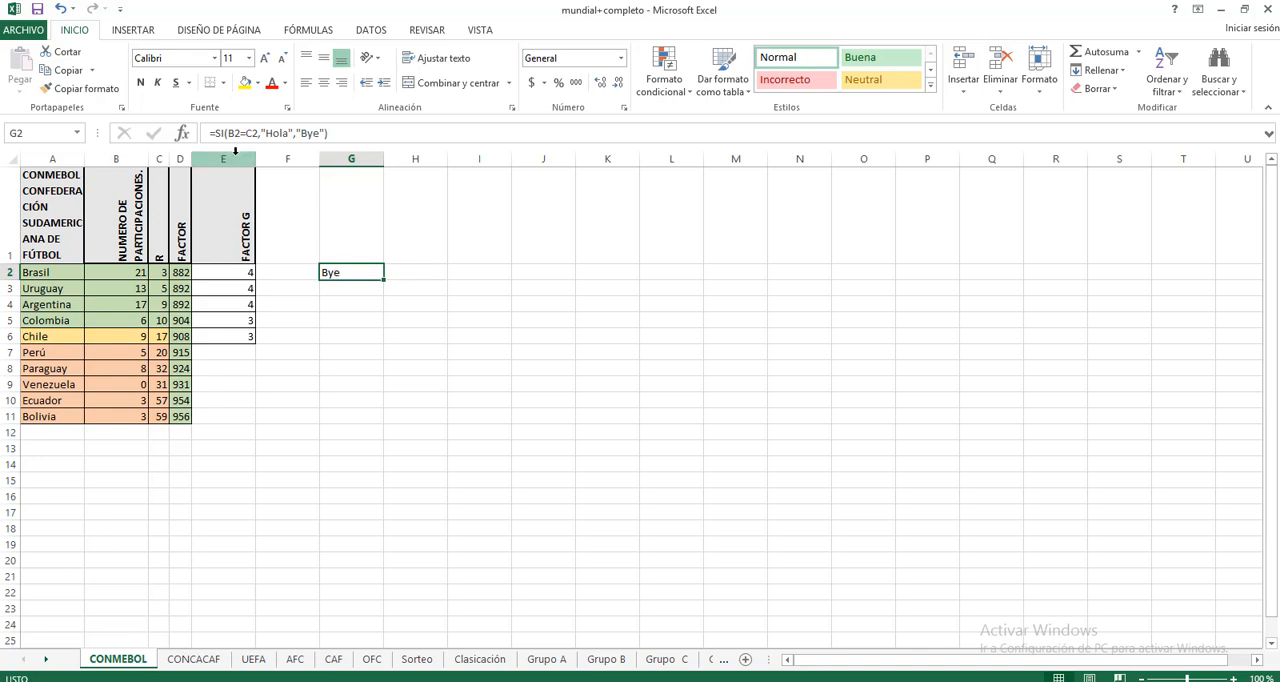
Step: Review the logical test and the "Hola" and "Bye" arguments of the SI formula in G2
drag(227, 133, 326, 133)
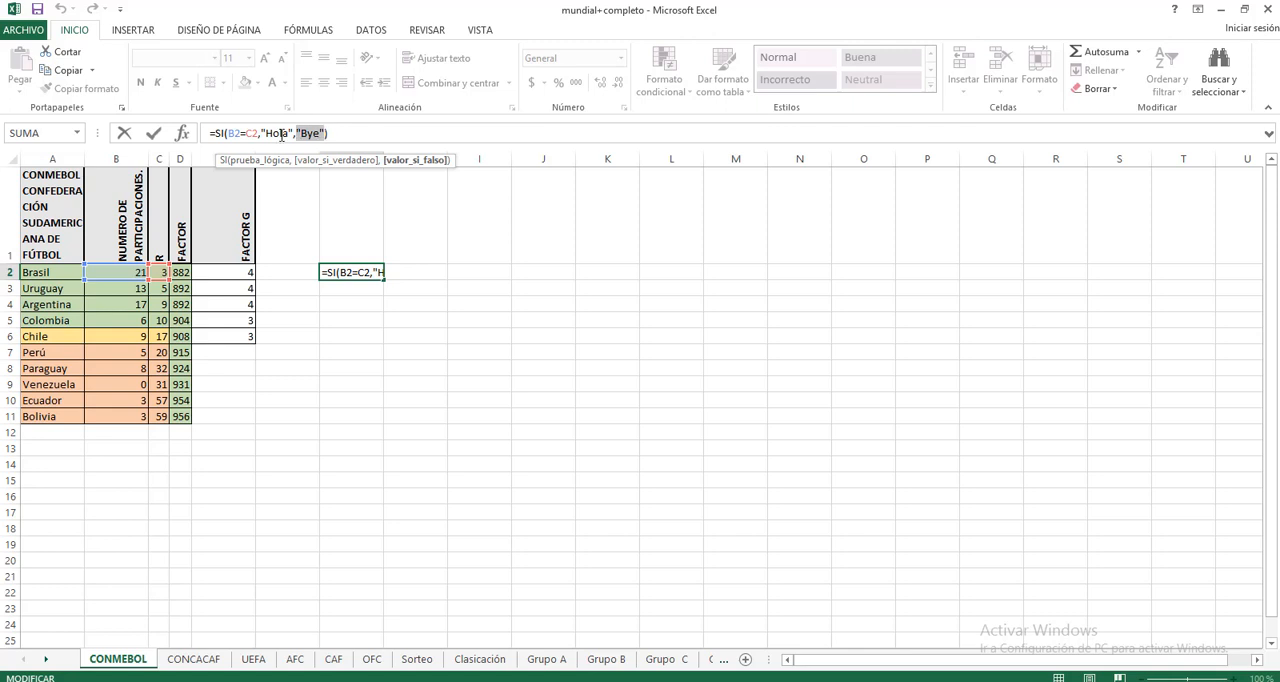
drag(258, 133, 205, 133)
click(346, 133)
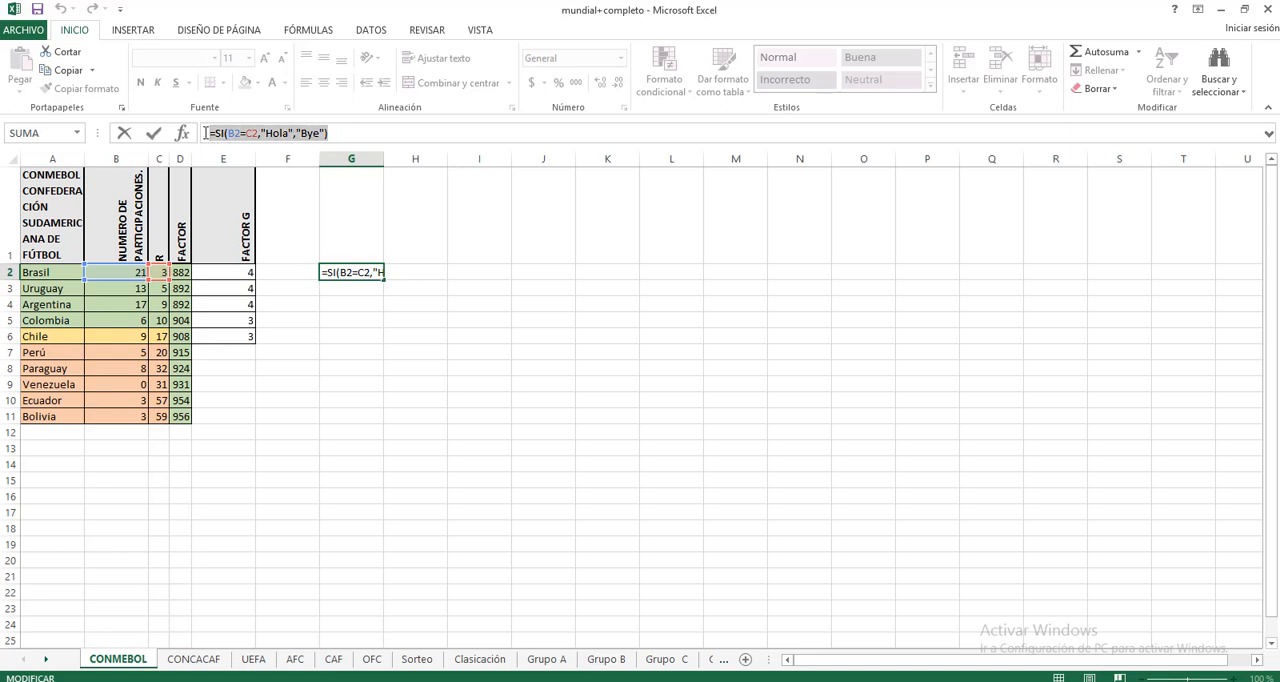
click(374, 290)
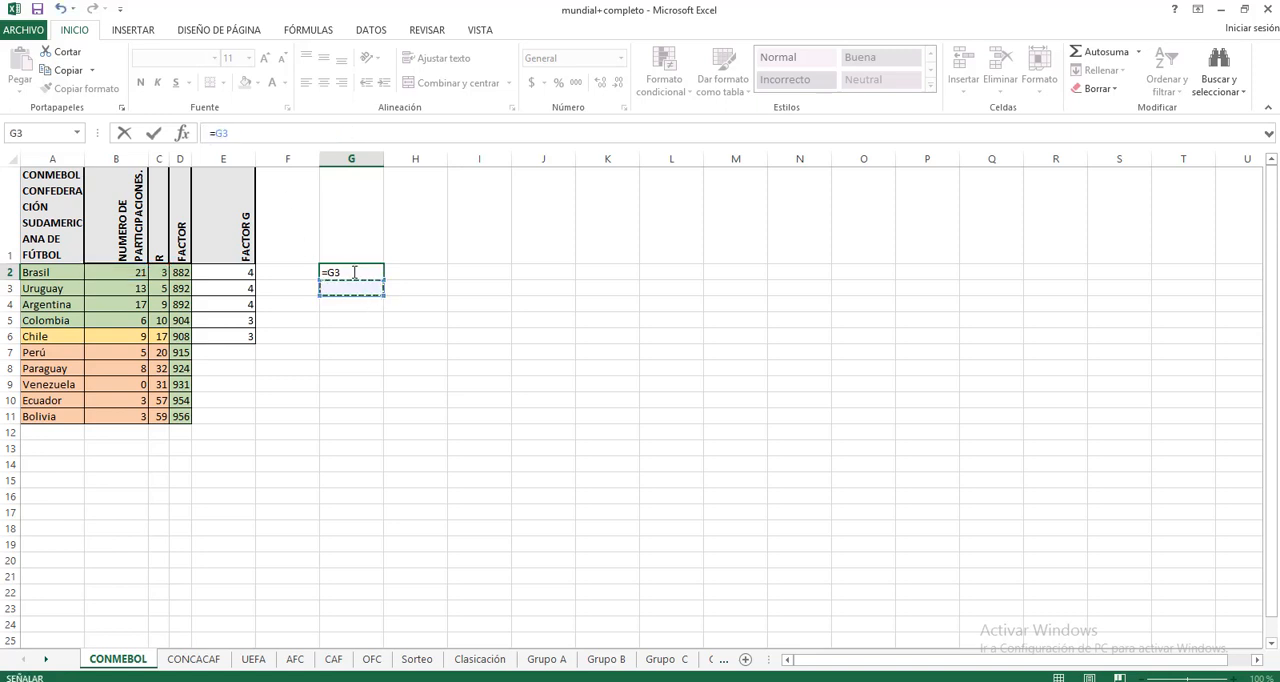
key(Escape)
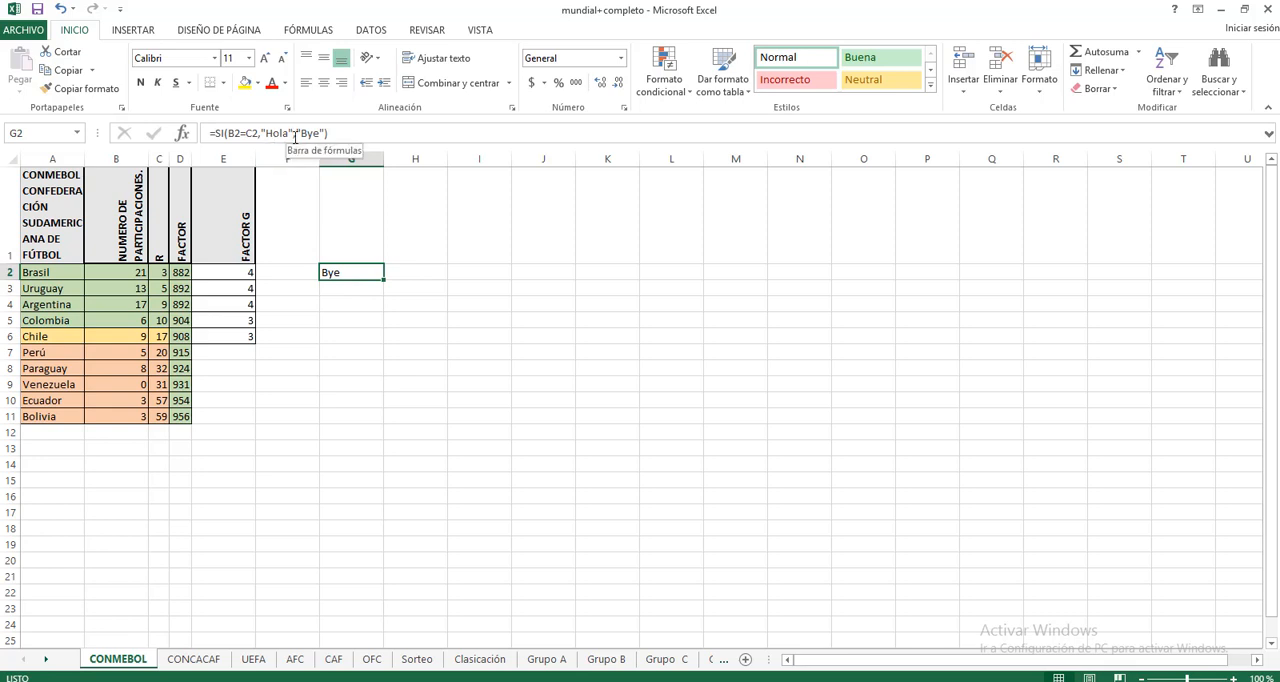
Step: Replace "Hola" with 3 and "Bye" with 5 as the true and false results of the SI formula in G2
click(352, 131)
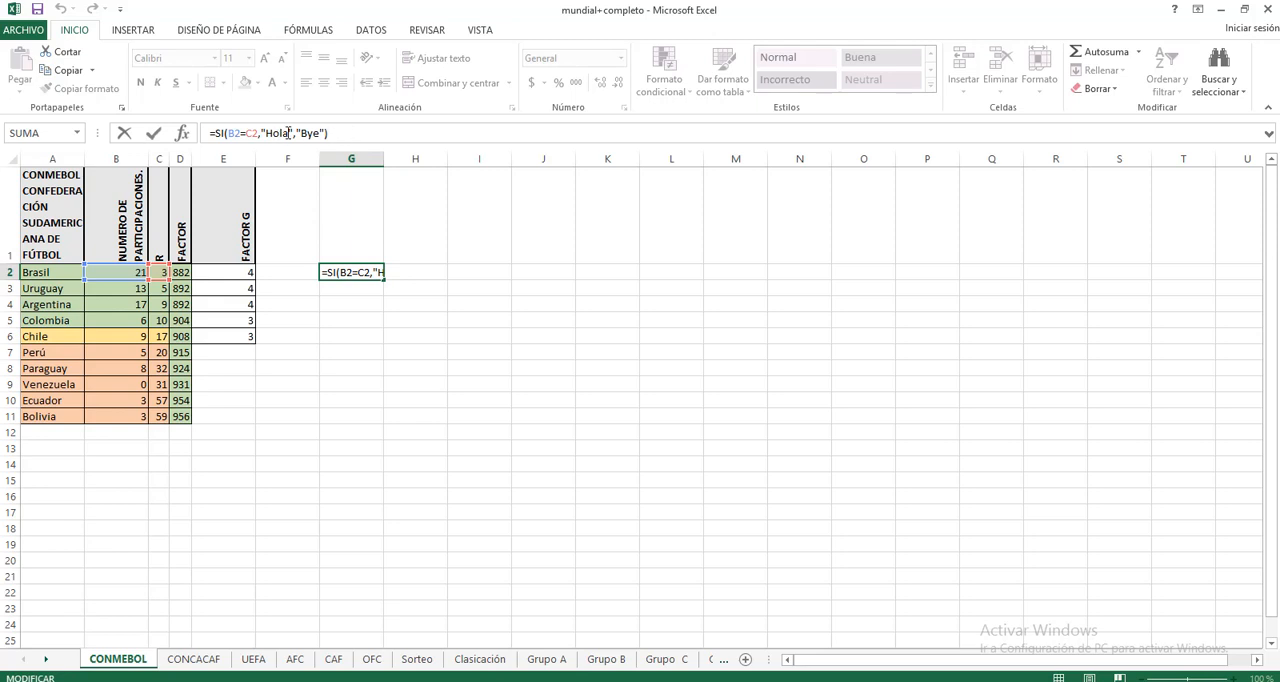
drag(291, 133, 261, 133)
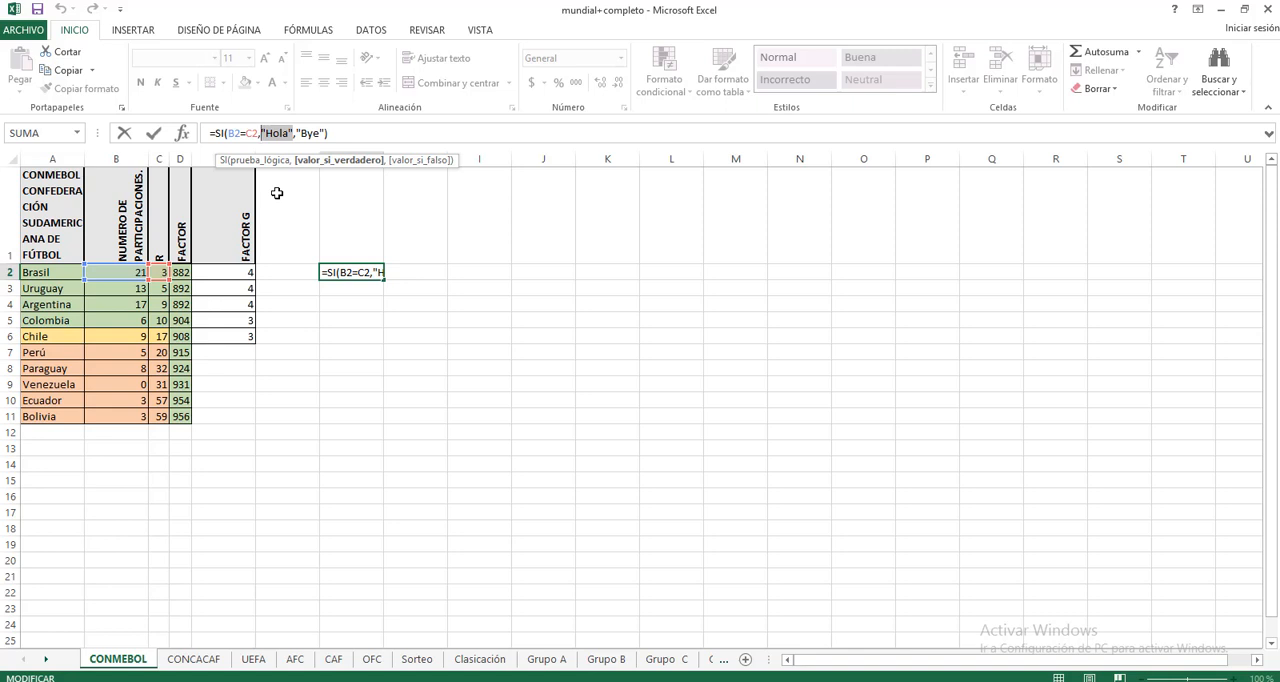
text(3)
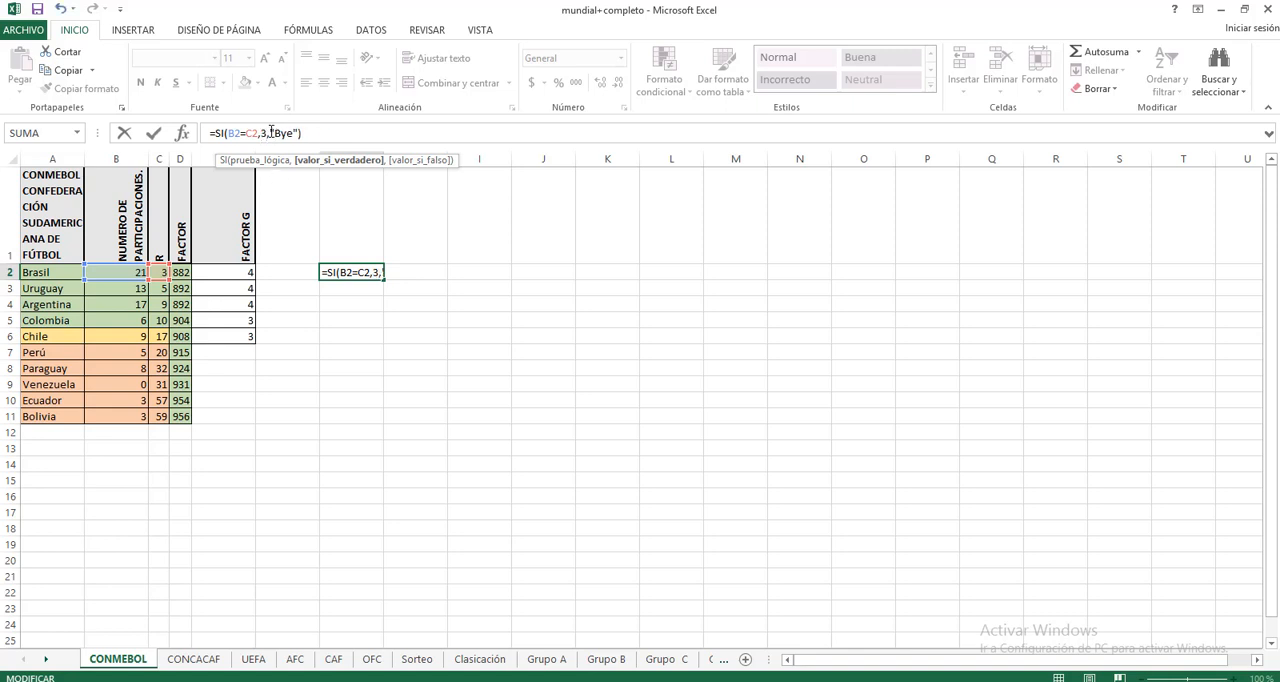
drag(271, 132, 298, 134)
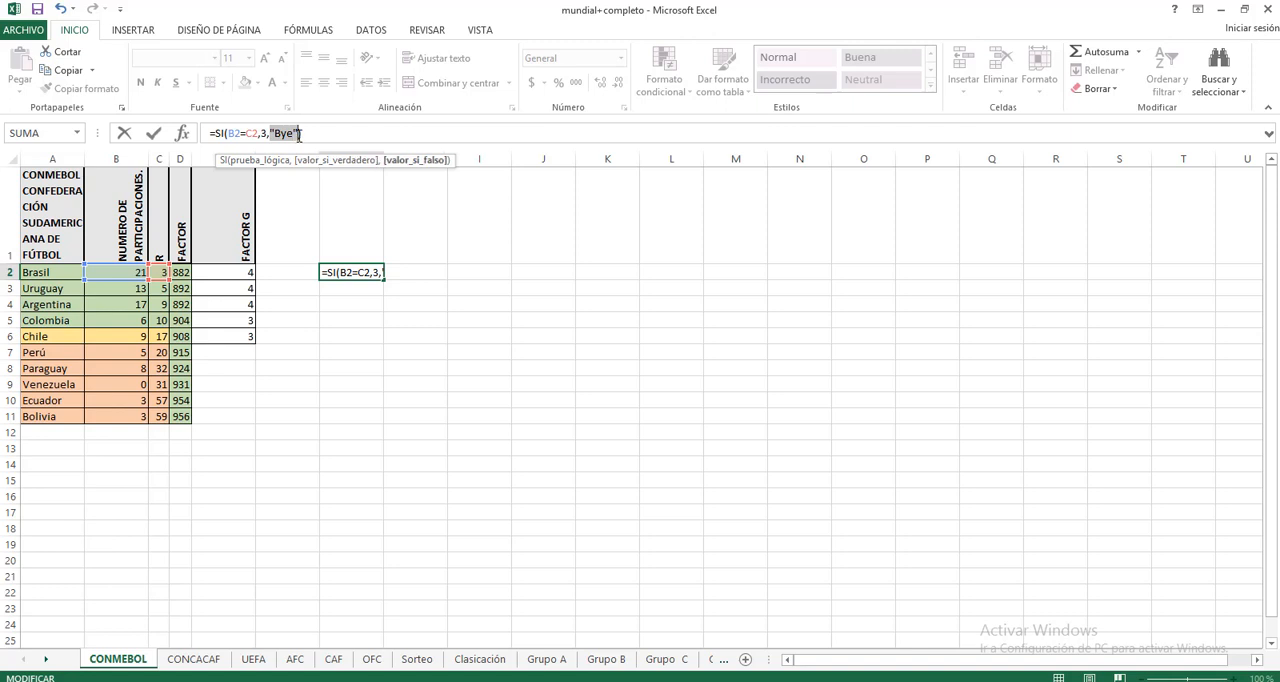
text(5)
key(Return)
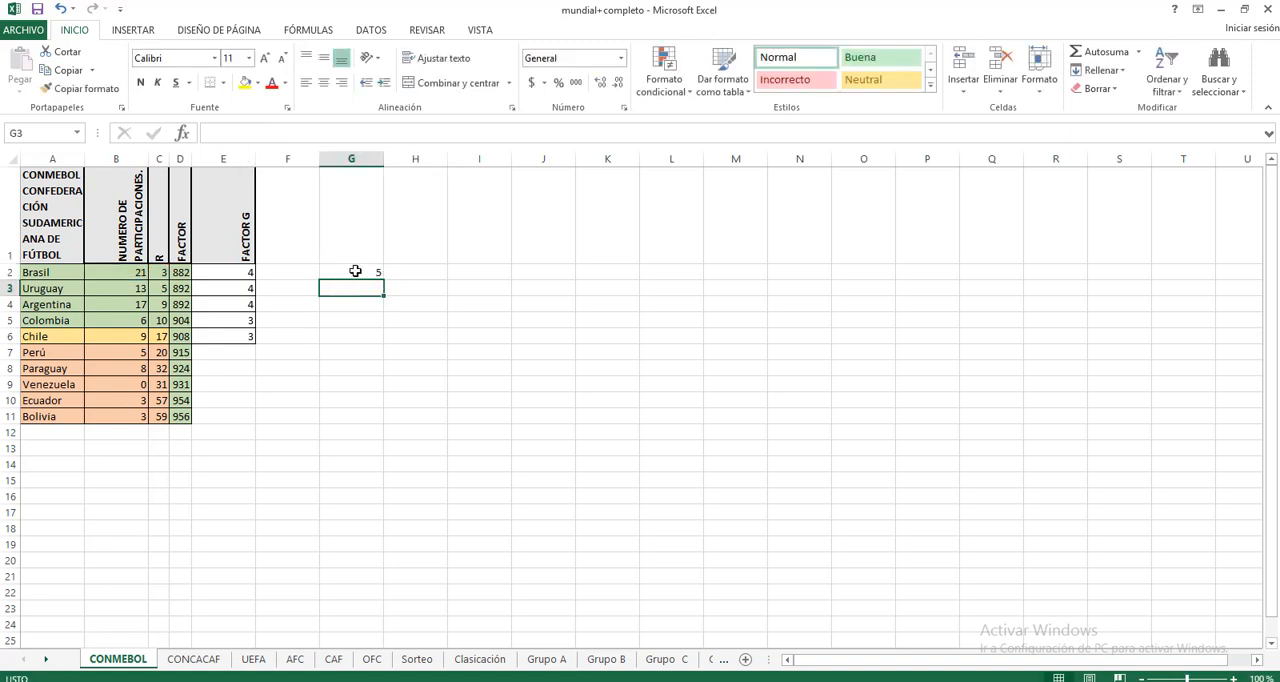
click(355, 271)
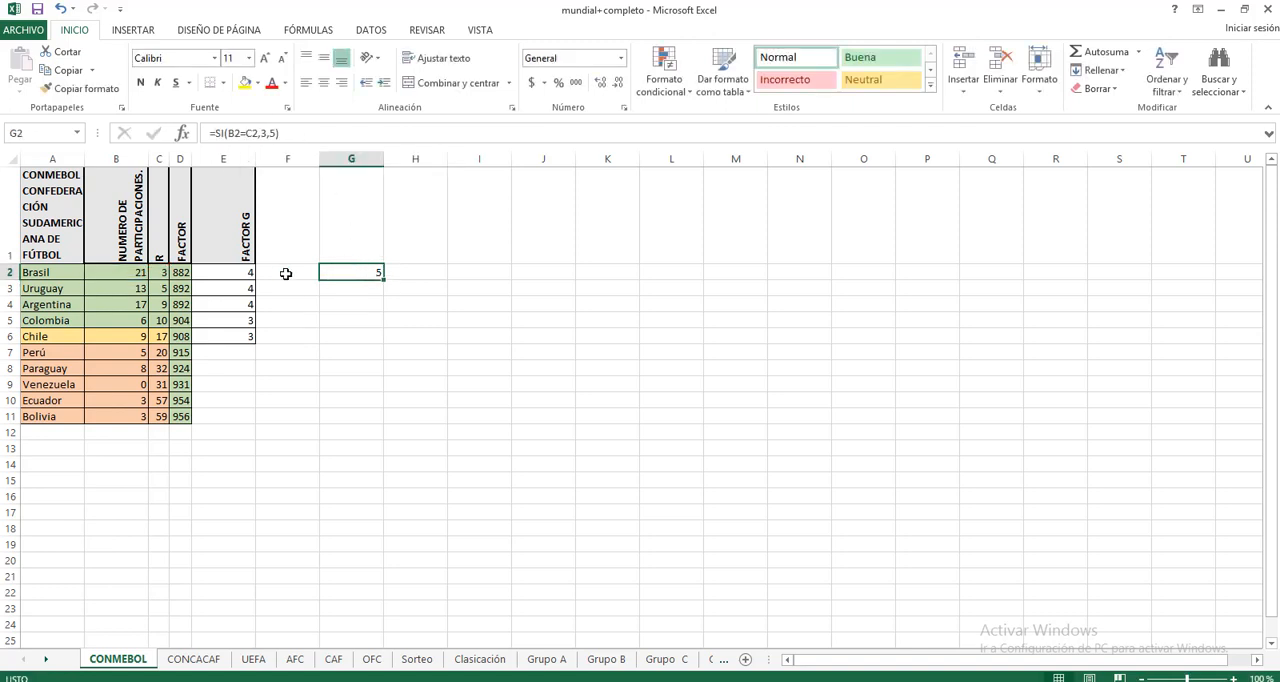
click(250, 133)
key(BackSpace)
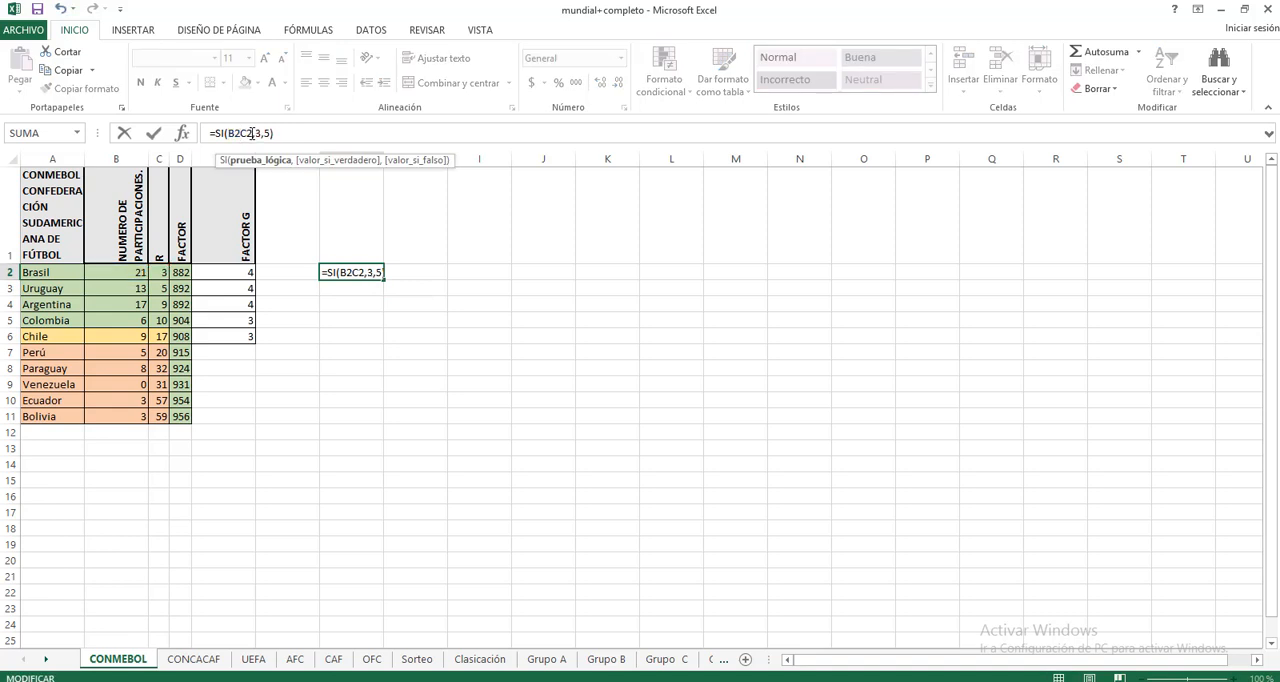
text(>)
click(386, 351)
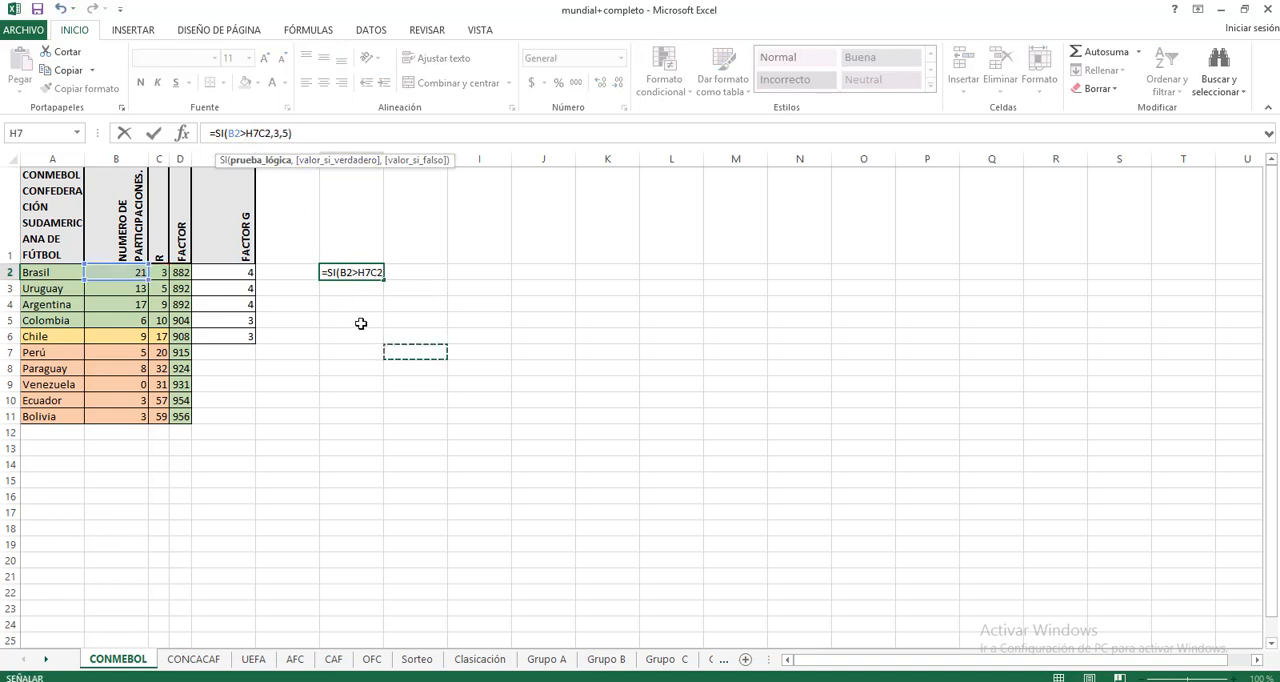
key(Escape)
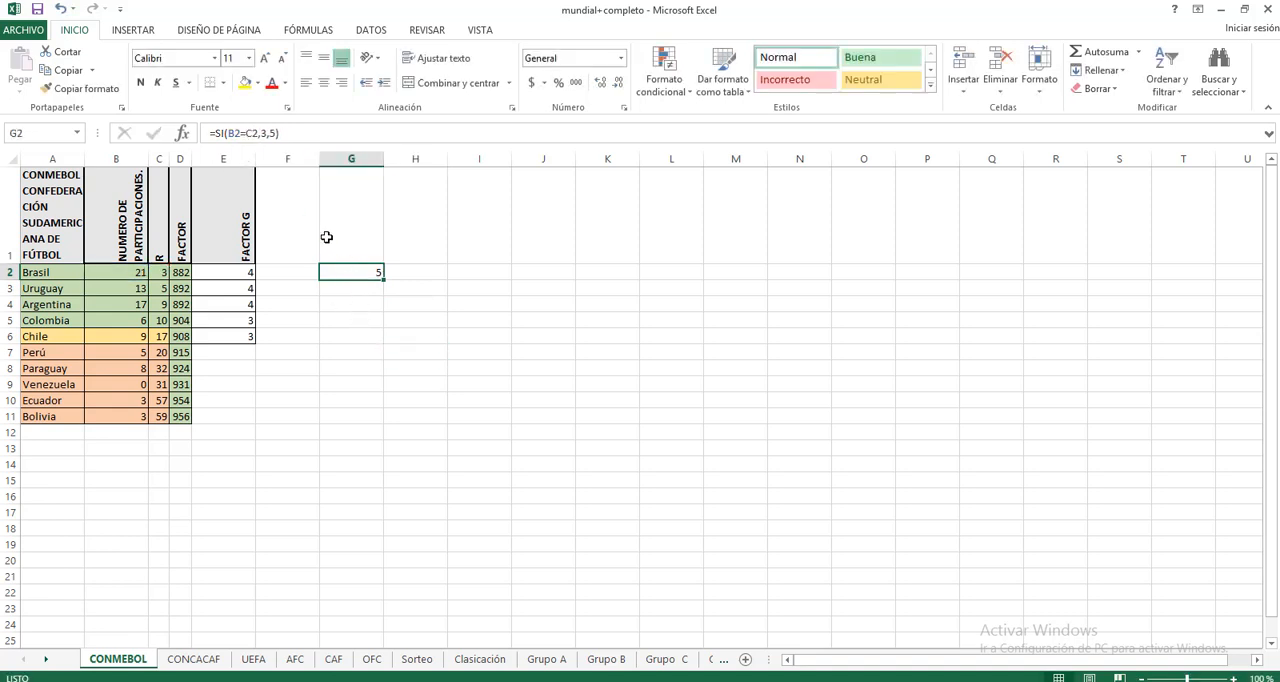
Step: Set the logical test of the numeric SI formula in G2 to B2>C2
click(242, 133)
key(BackSpace)
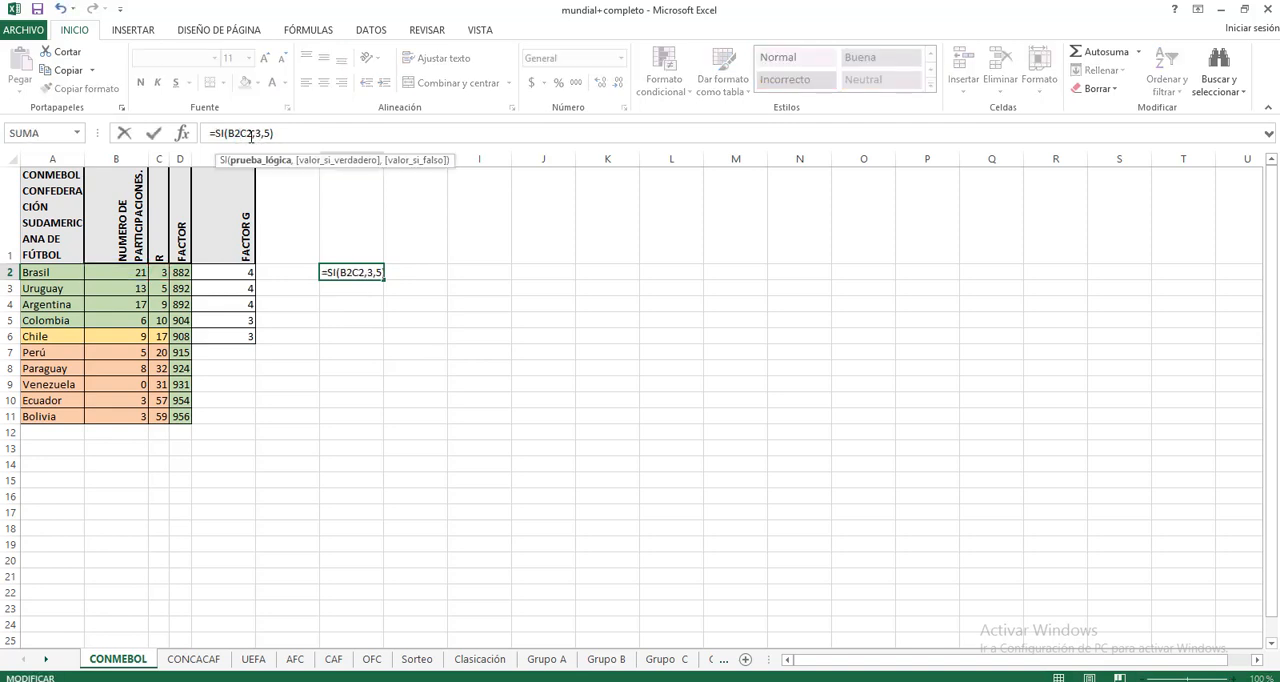
text(>)
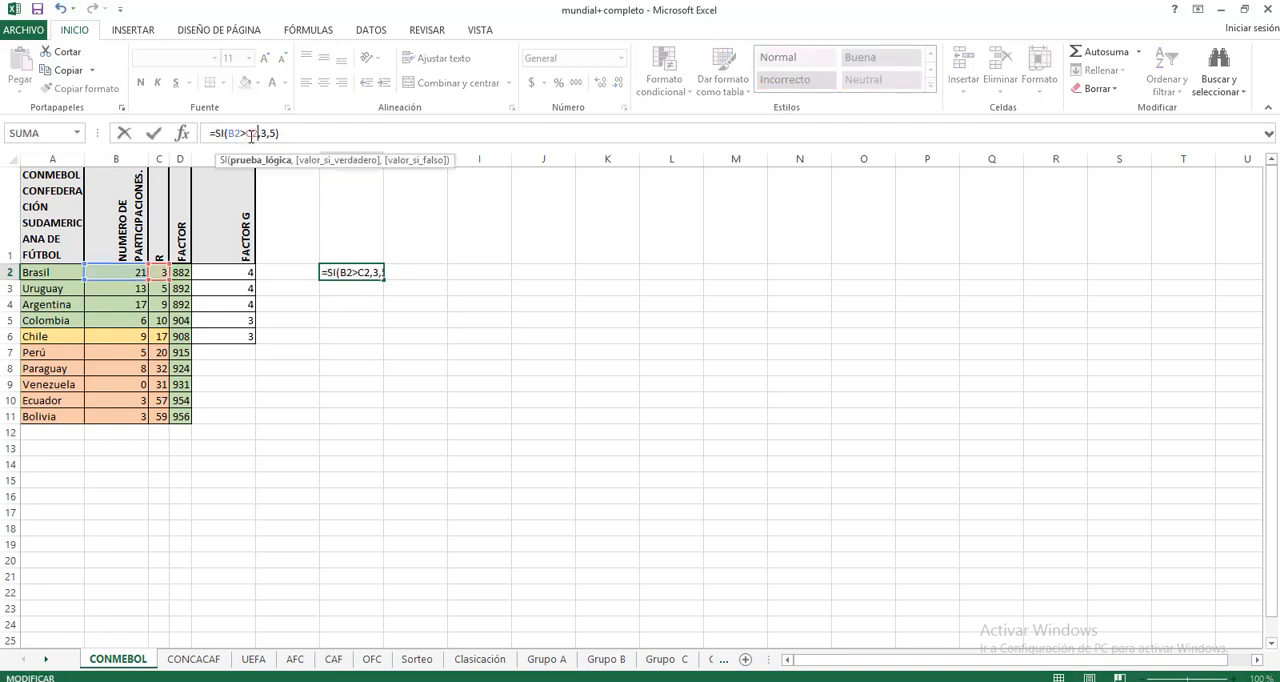
key(Right)
key(Right)
key(Right)
key(Right)
key(Right)
key(Right)
key(Right)
key(Return)
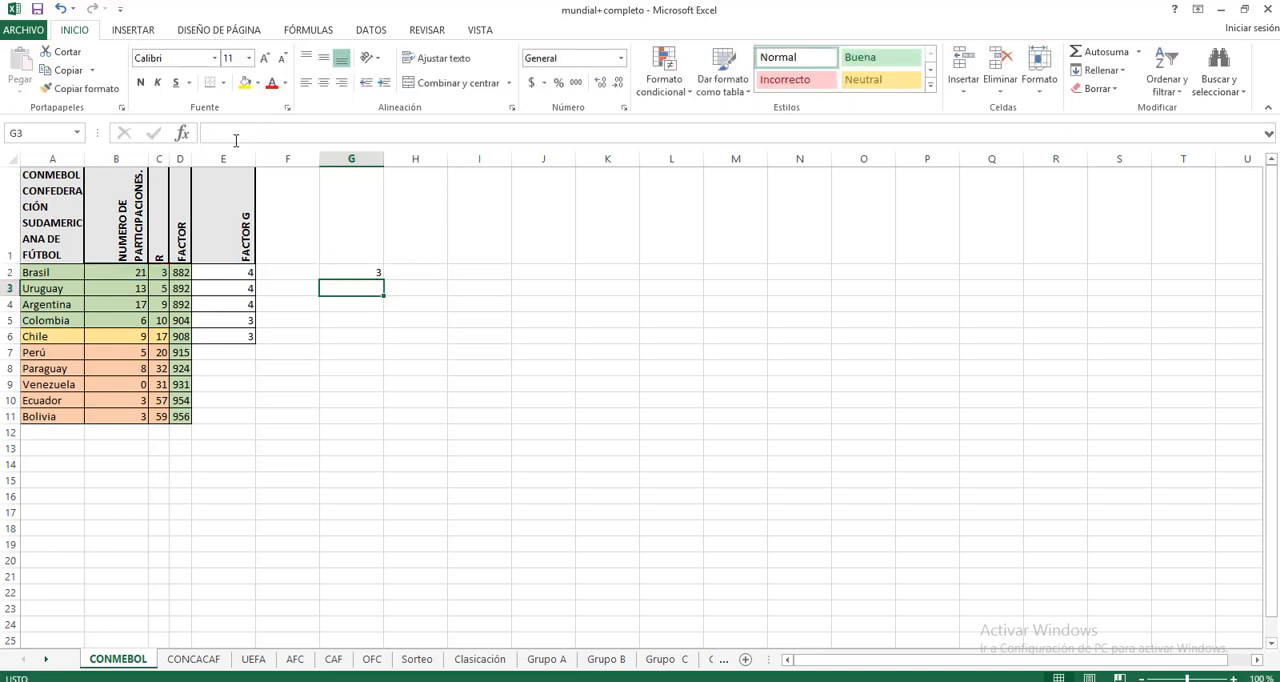
Step: Replace the true result of G2's SI formula with a nested SI whose logical test is B2-10>C2
click(366, 272)
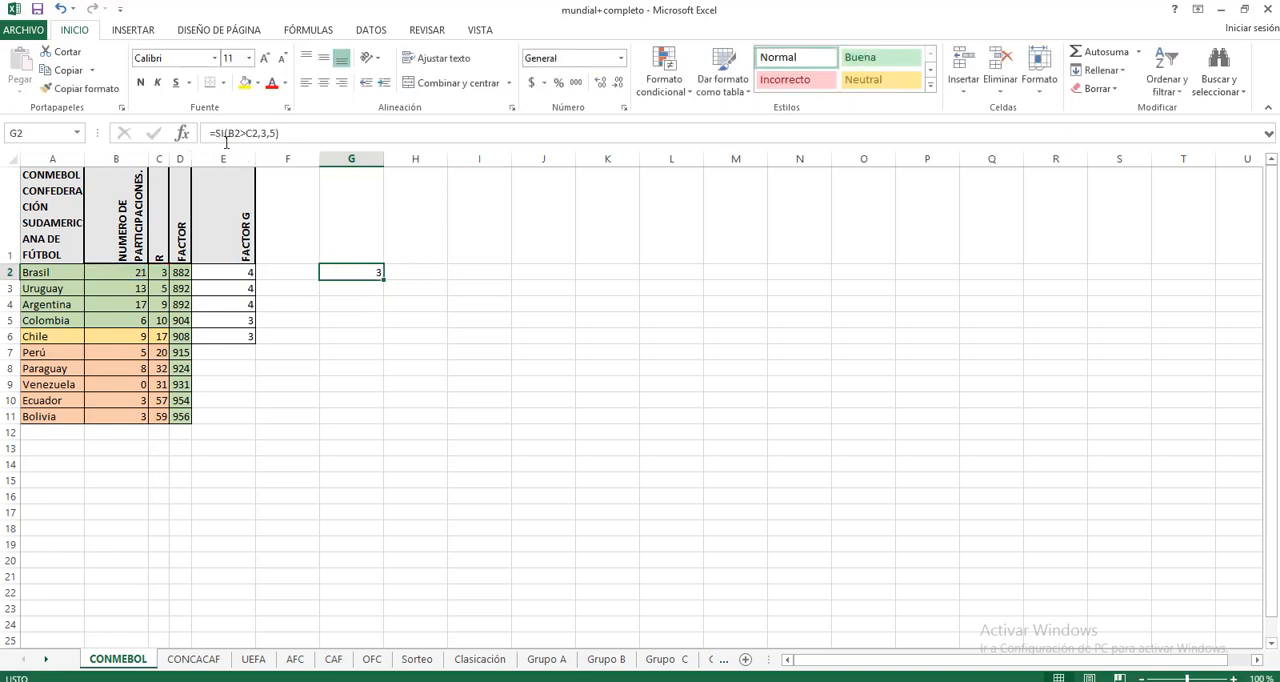
click(264, 133)
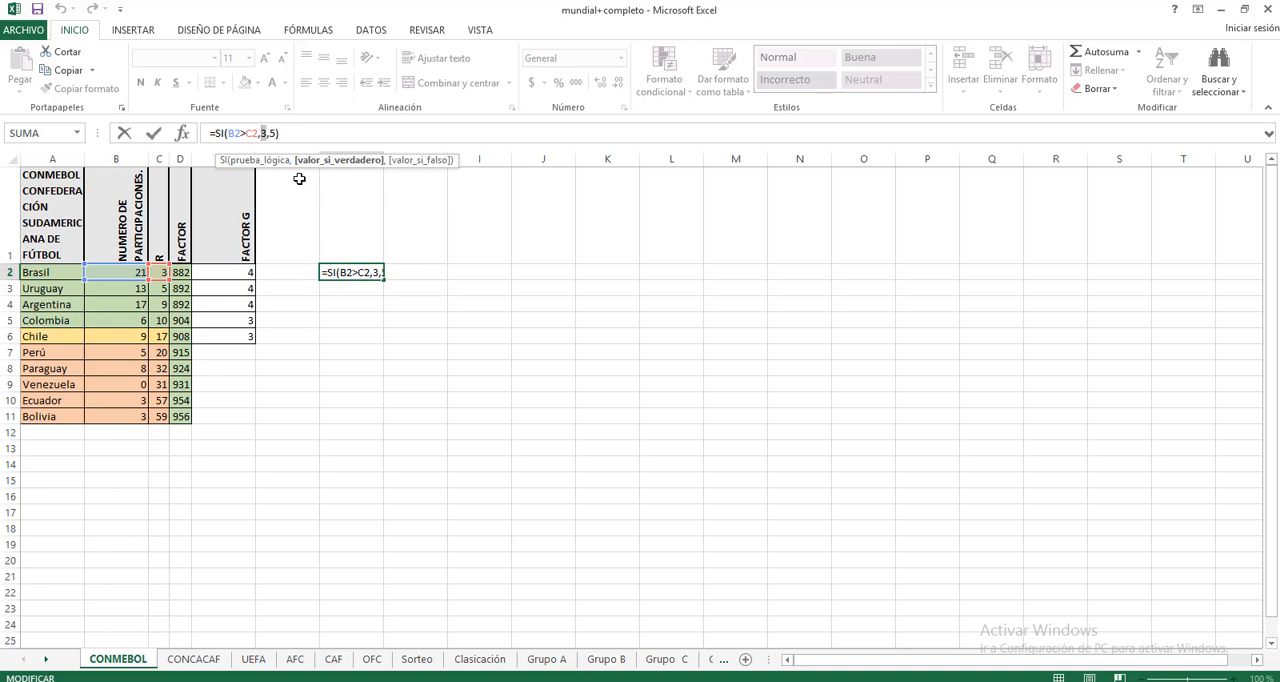
key(Delete)
text(si)
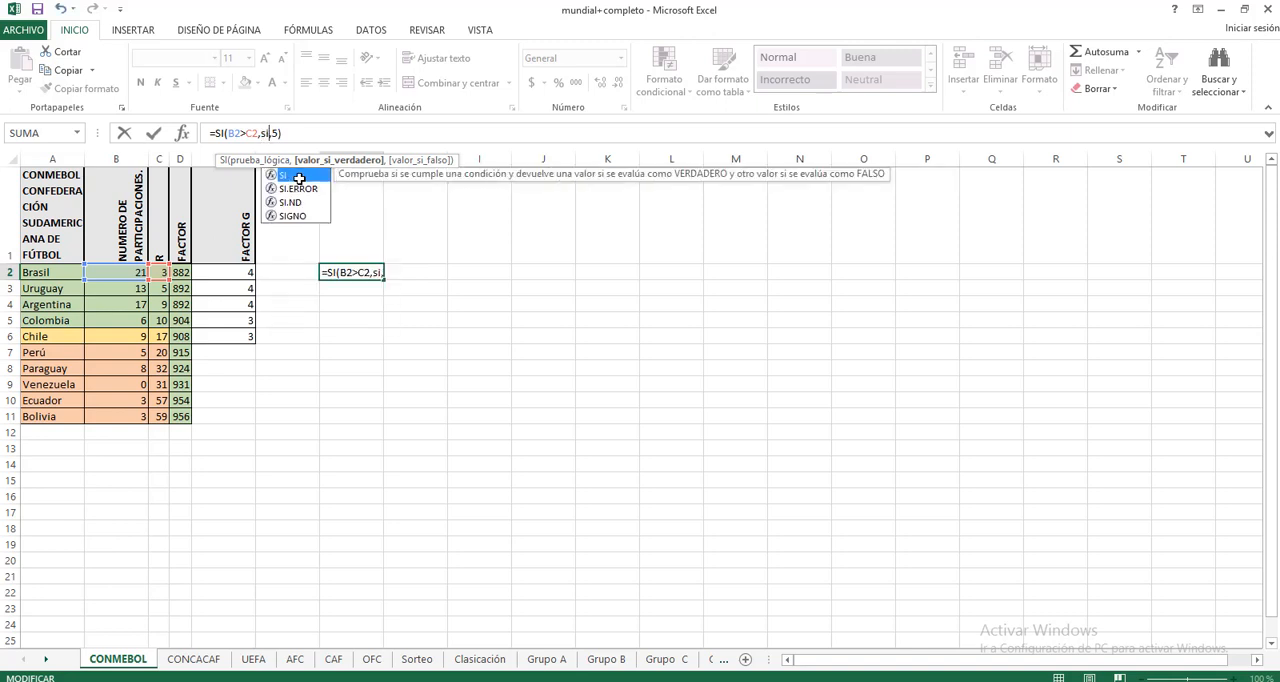
text(()
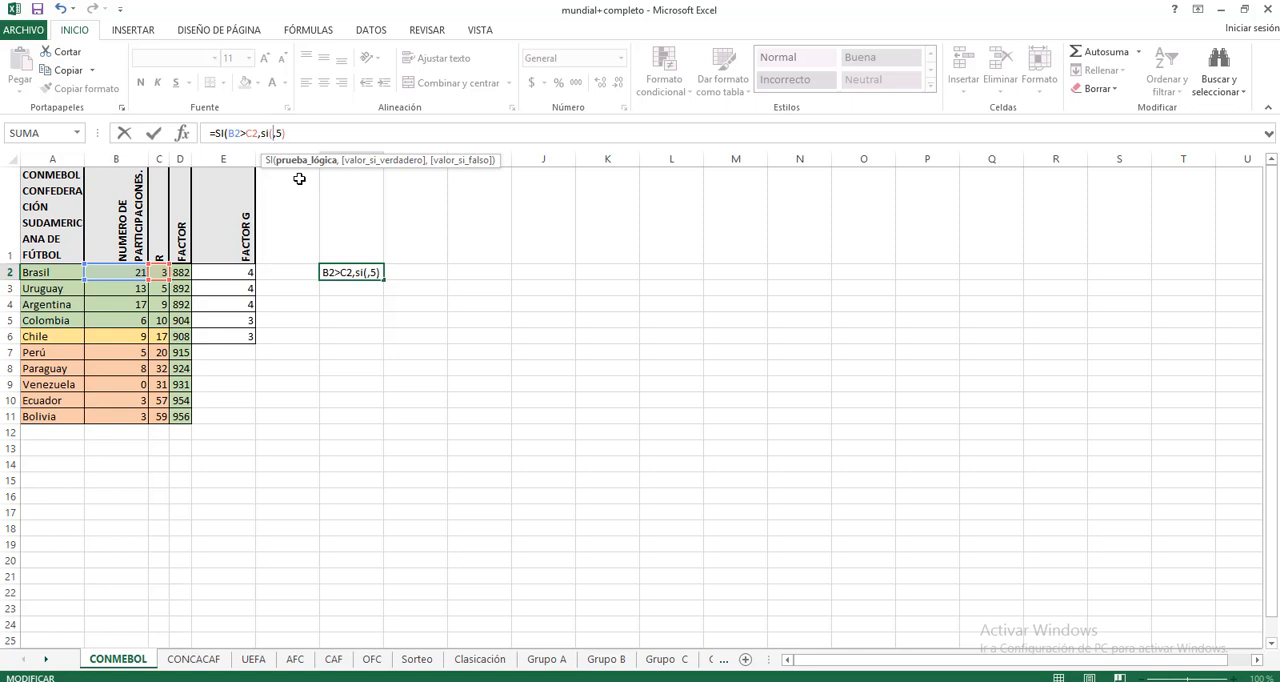
click(115, 272)
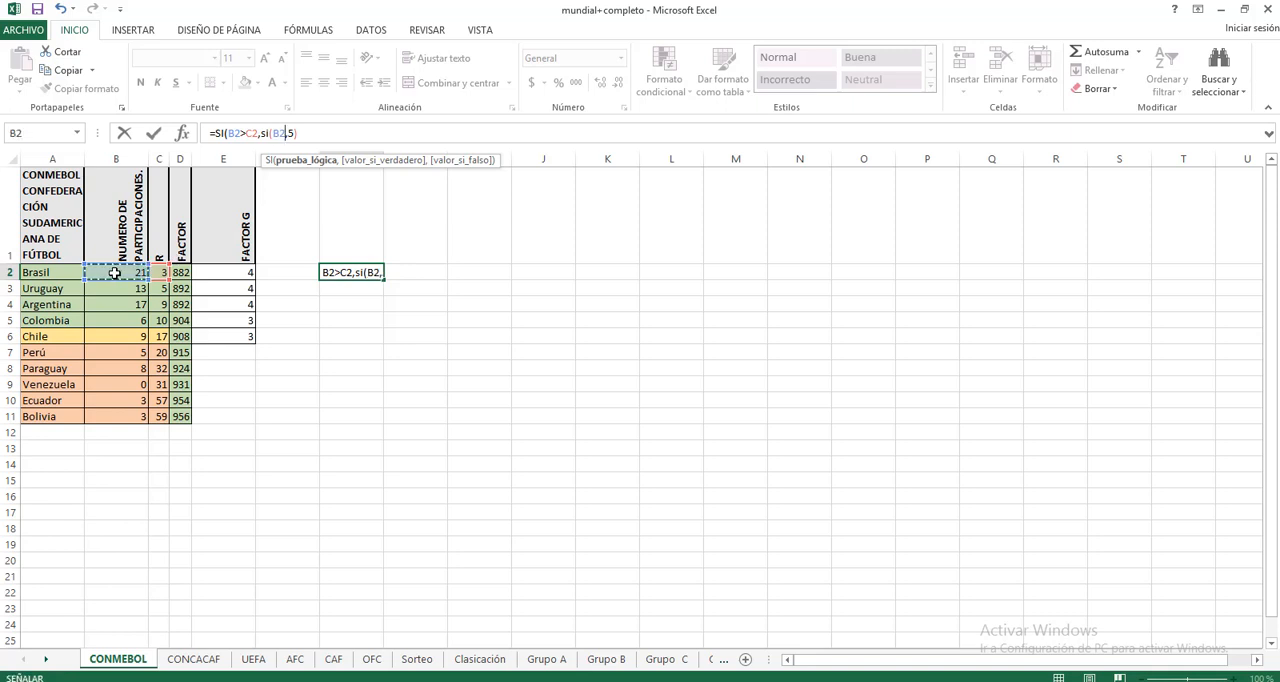
text(-)
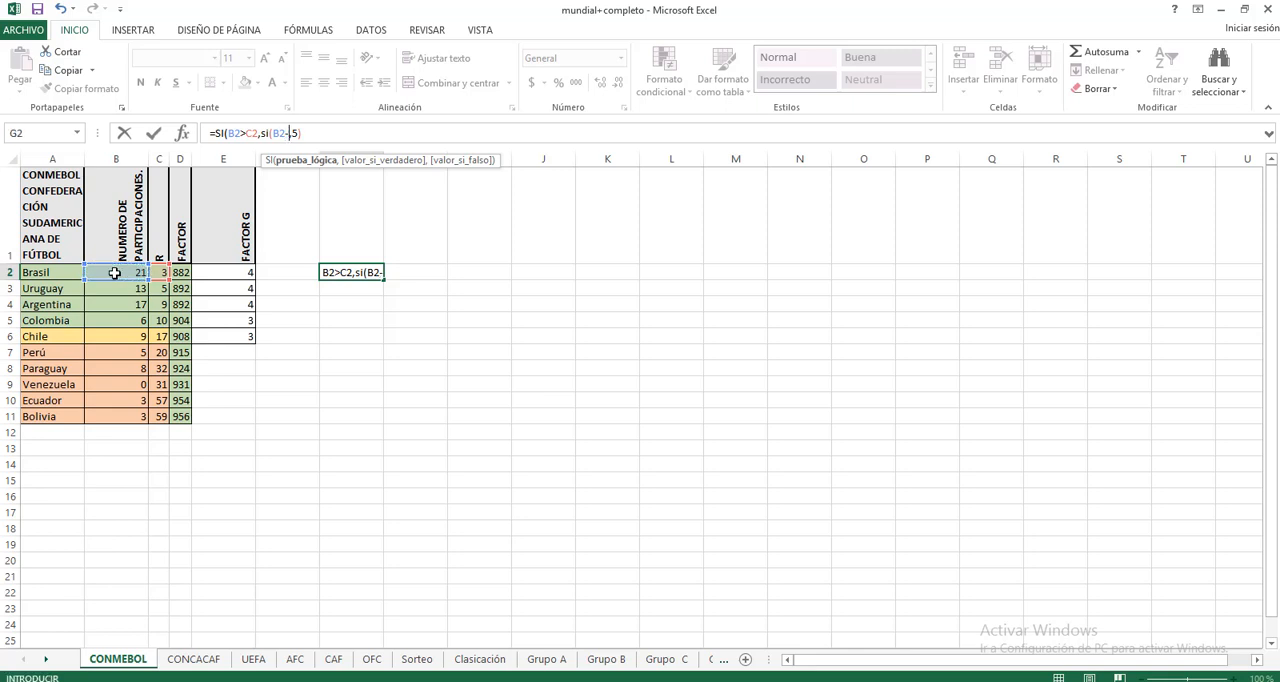
text(10>)
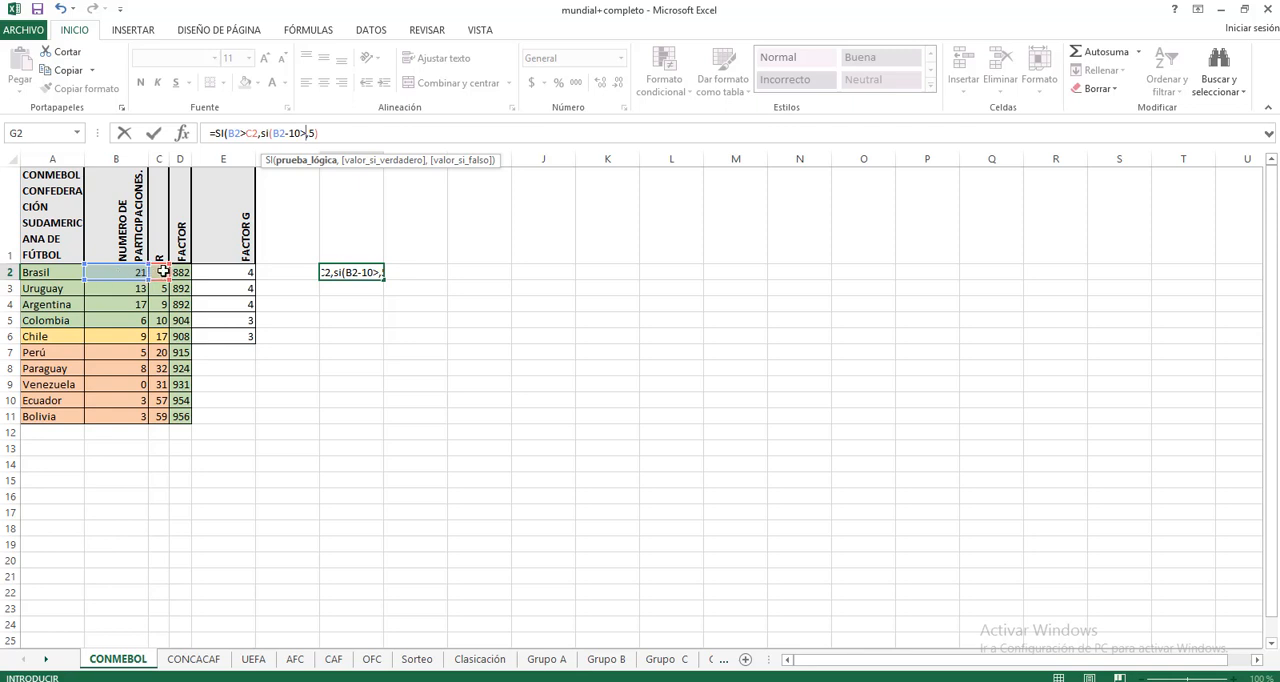
click(162, 272)
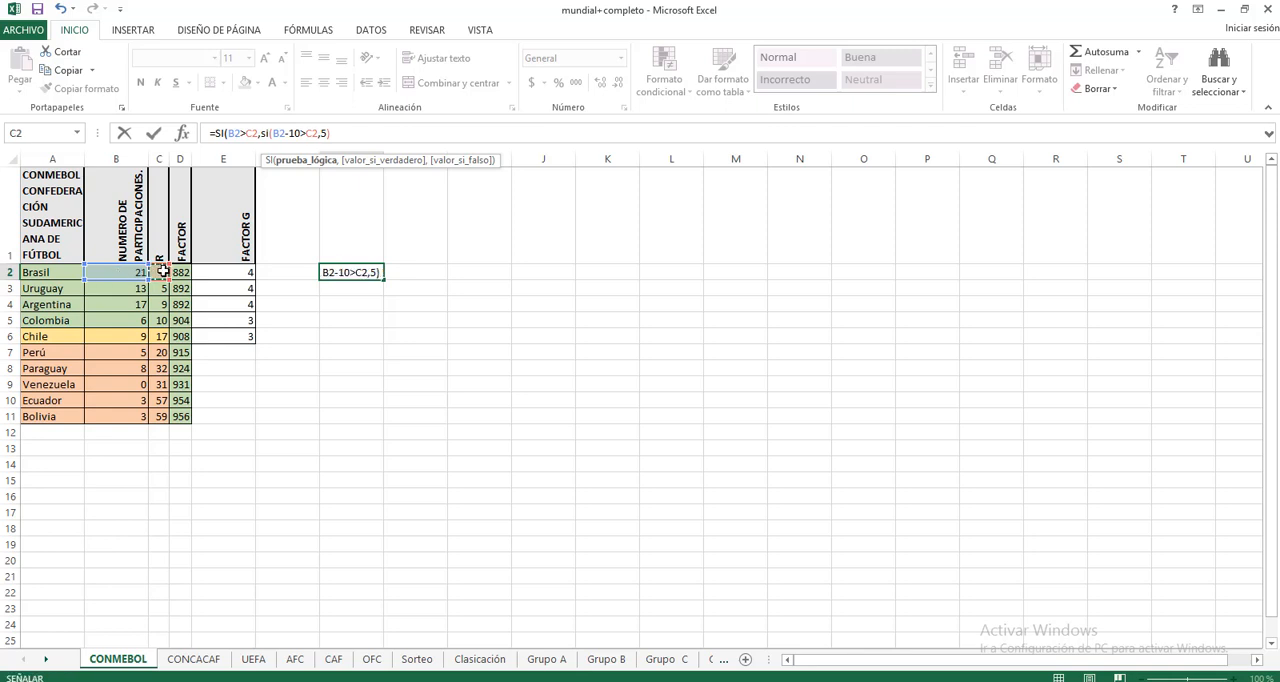
Step: Complete the nested SI in G2 with 3 as its true result and 6 as its false result
text(,3)
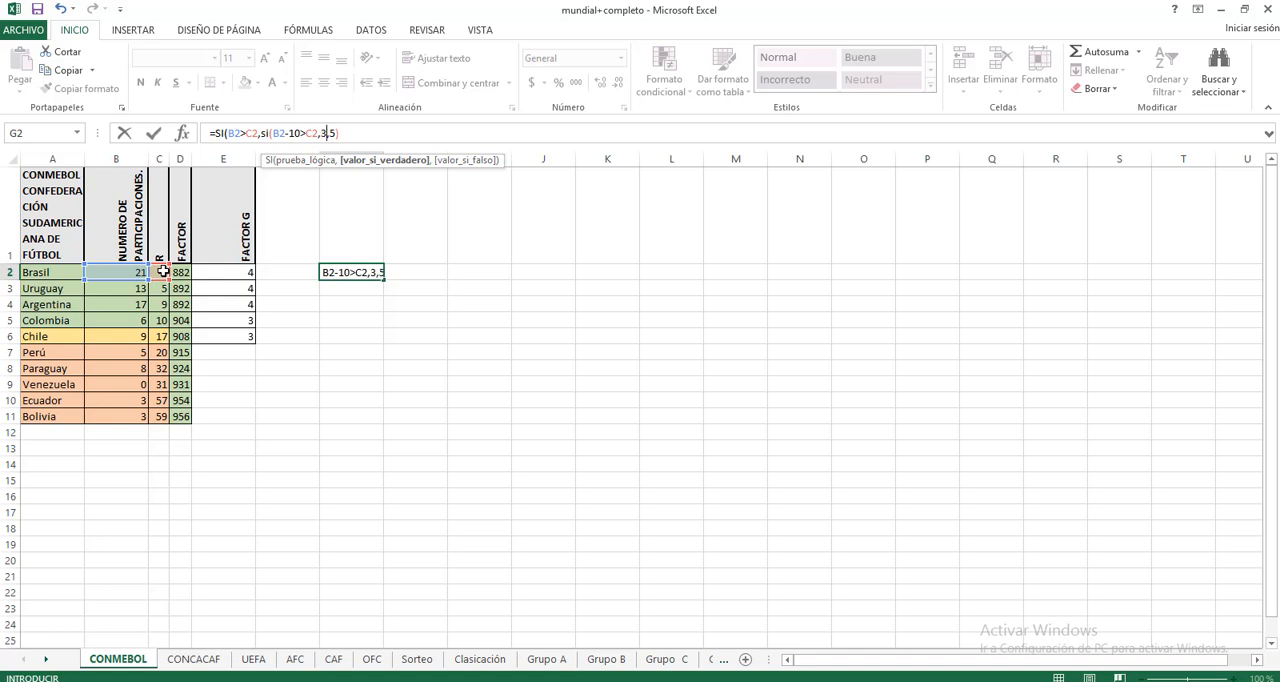
text(,)
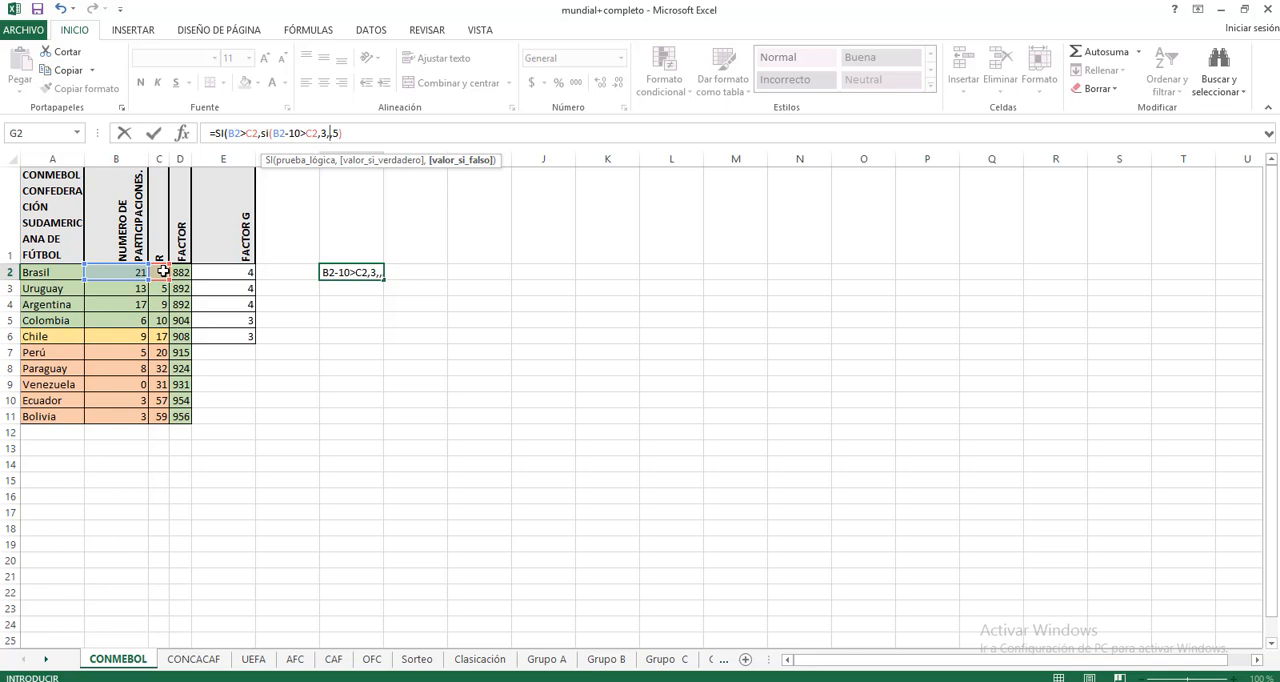
text(5)
key(BackSpace)
text(6))
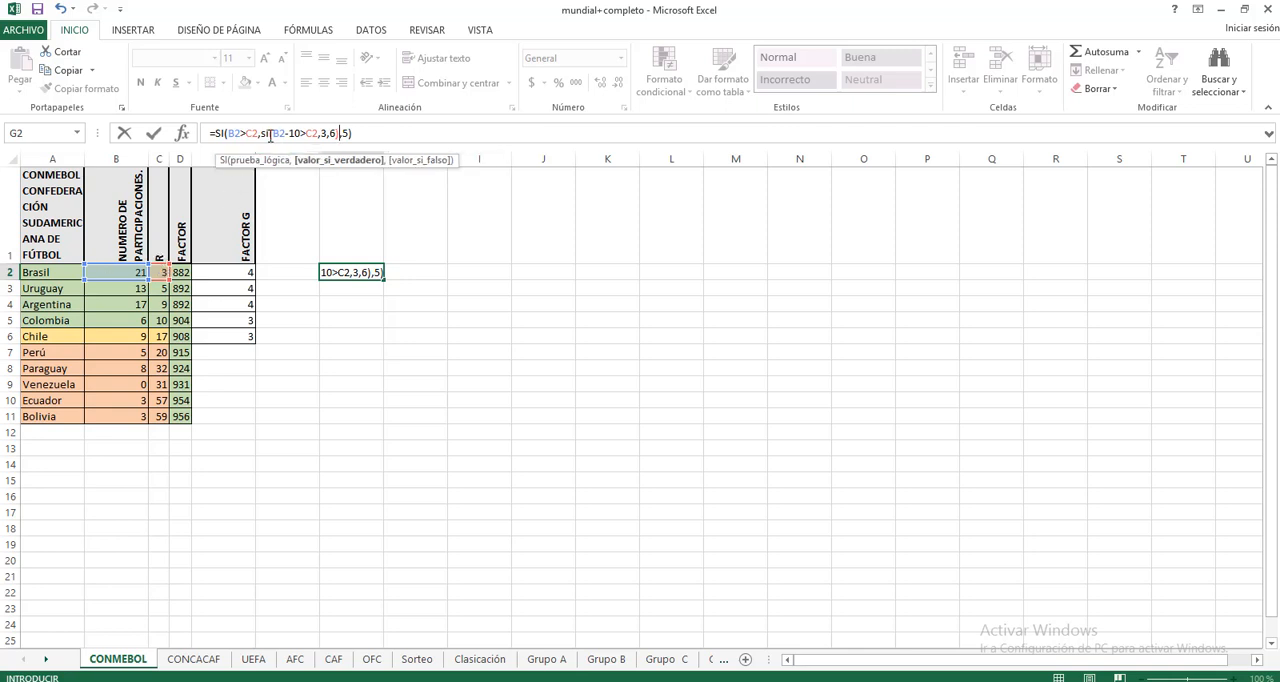
click(365, 133)
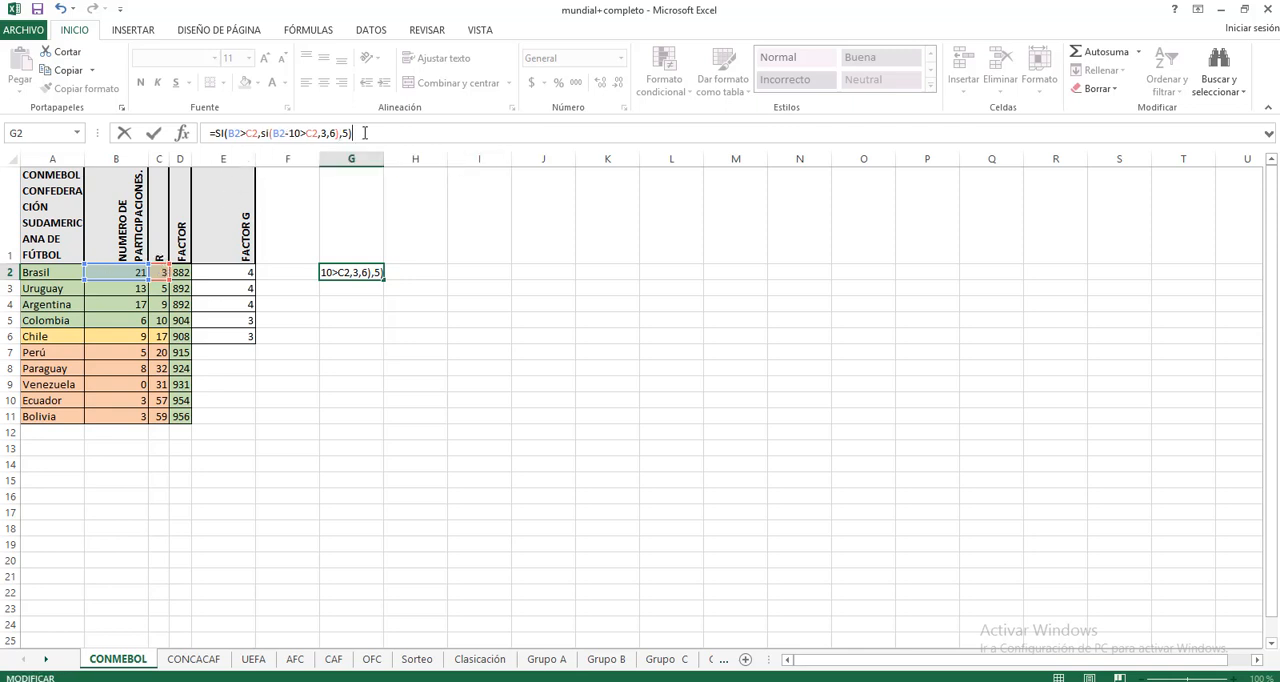
key(Return)
Step: Change the logical test of the nested SI in G2 to B2-20>C2
click(362, 271)
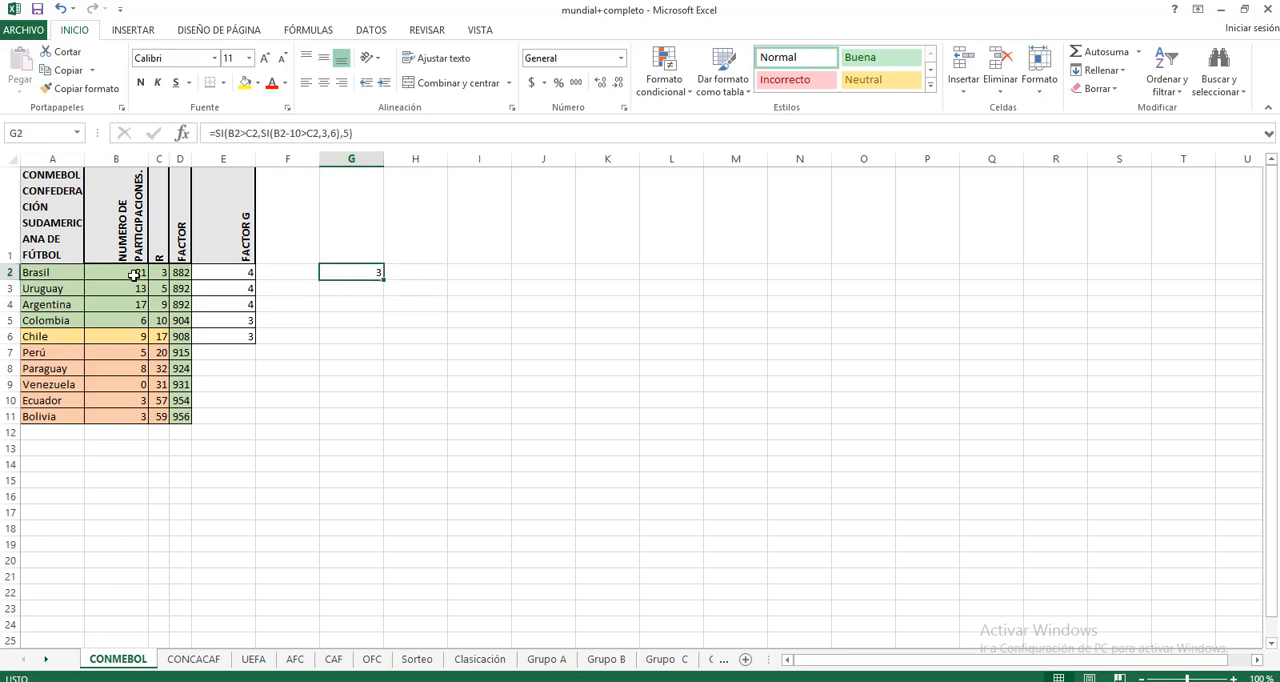
click(213, 134)
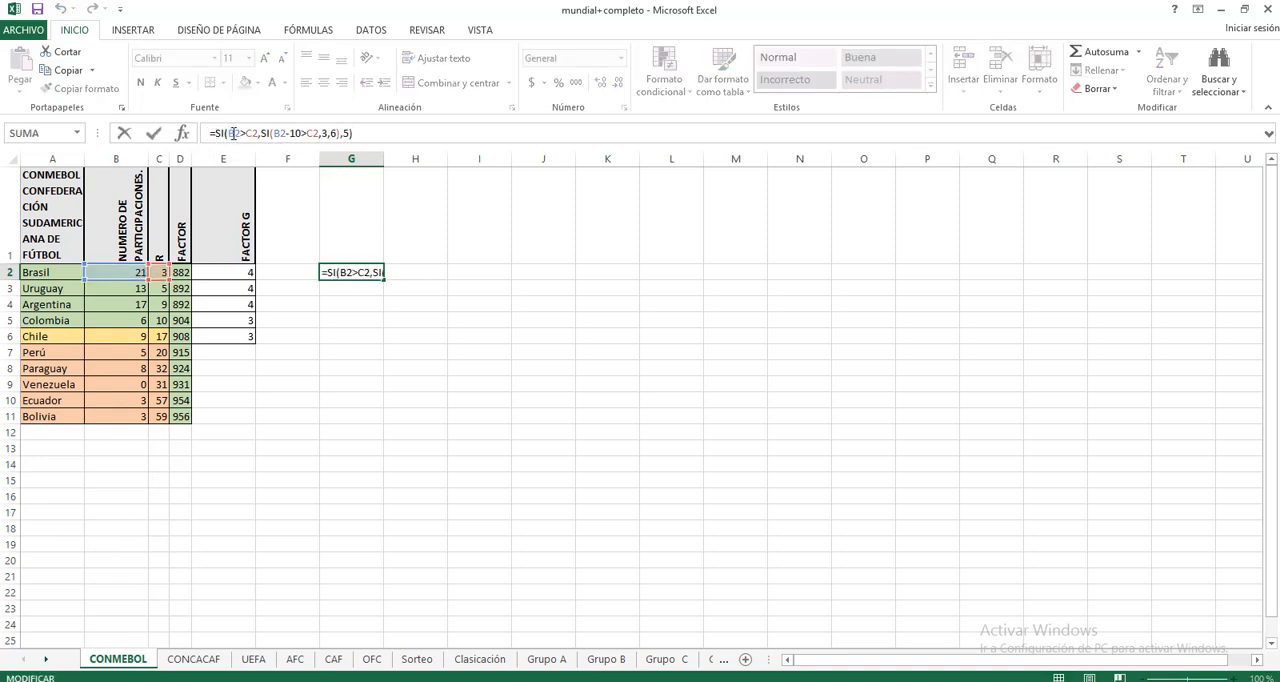
click(299, 134)
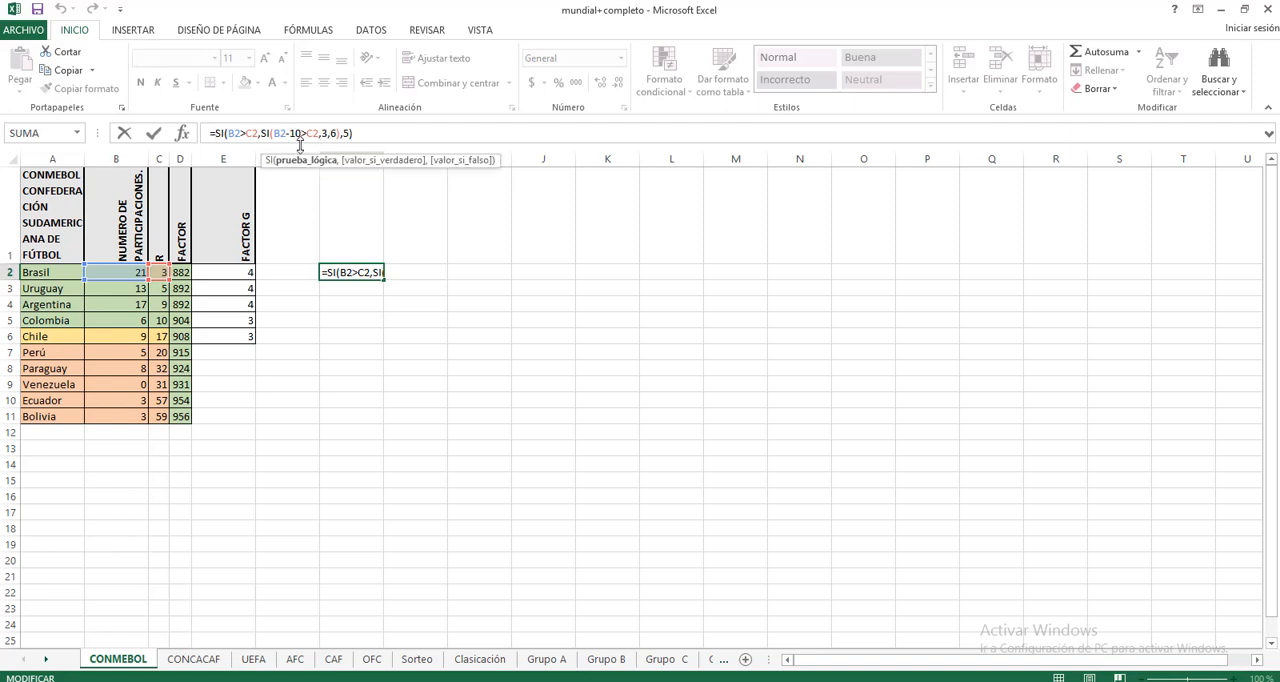
key(BackSpace)
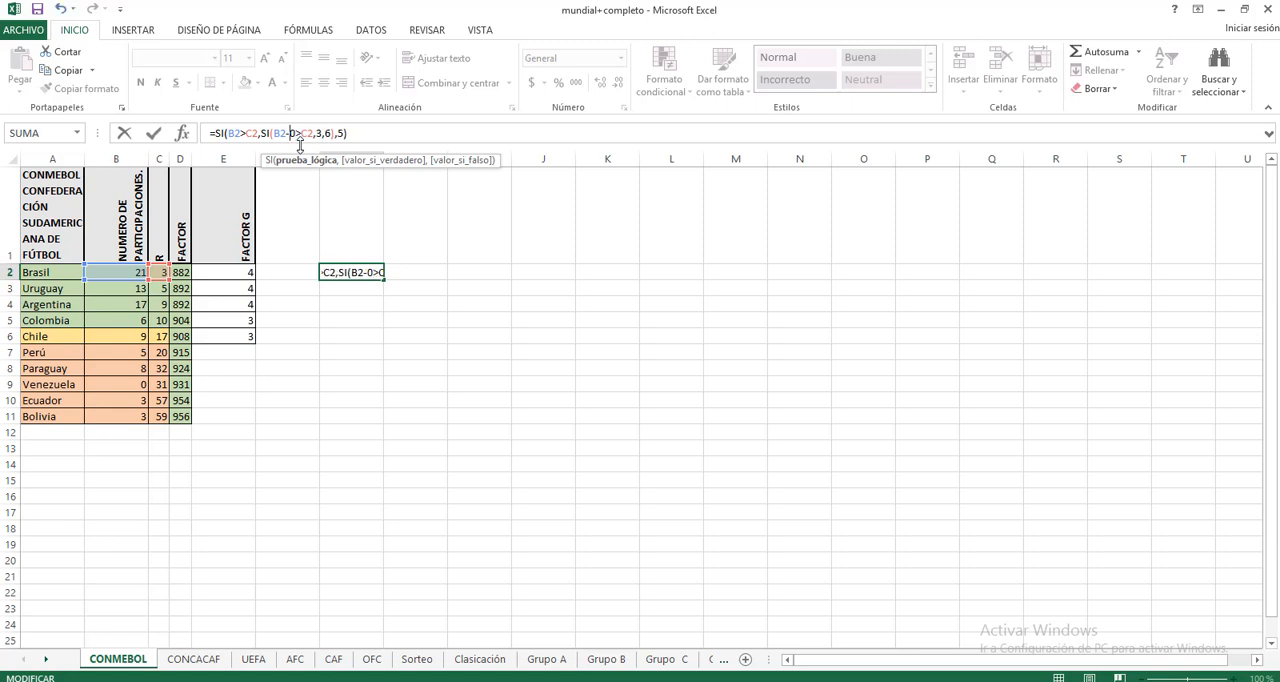
text(2)
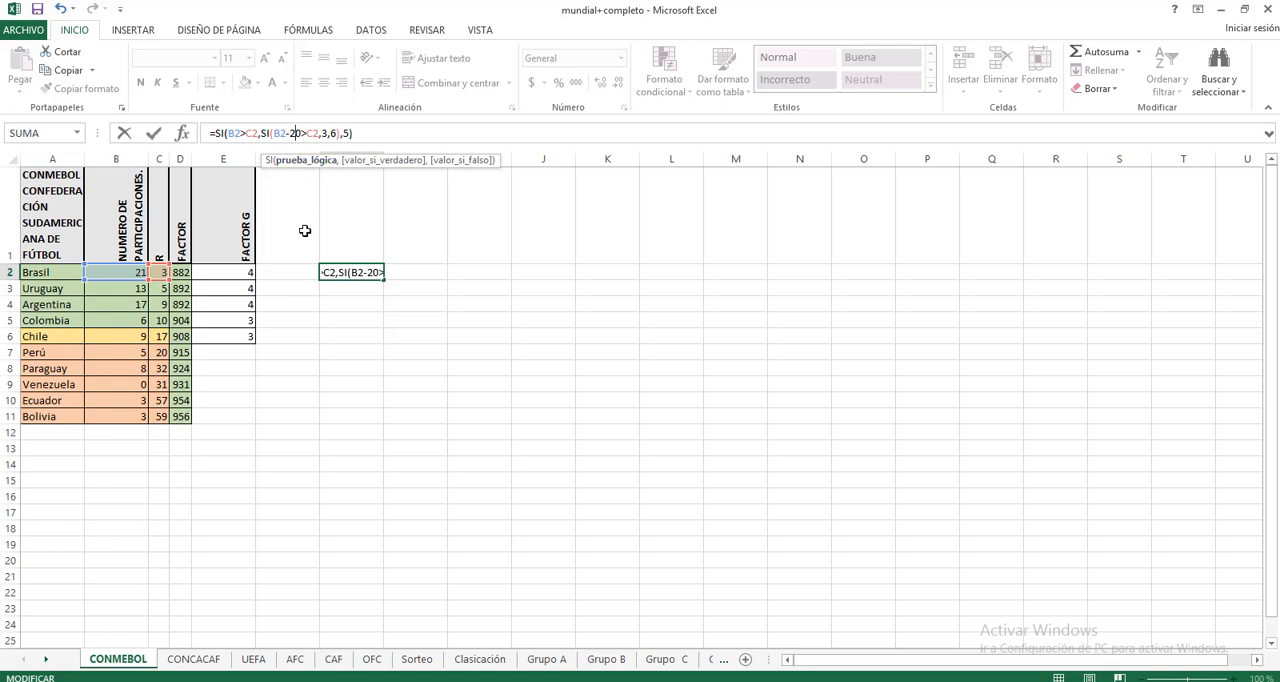
click(344, 306)
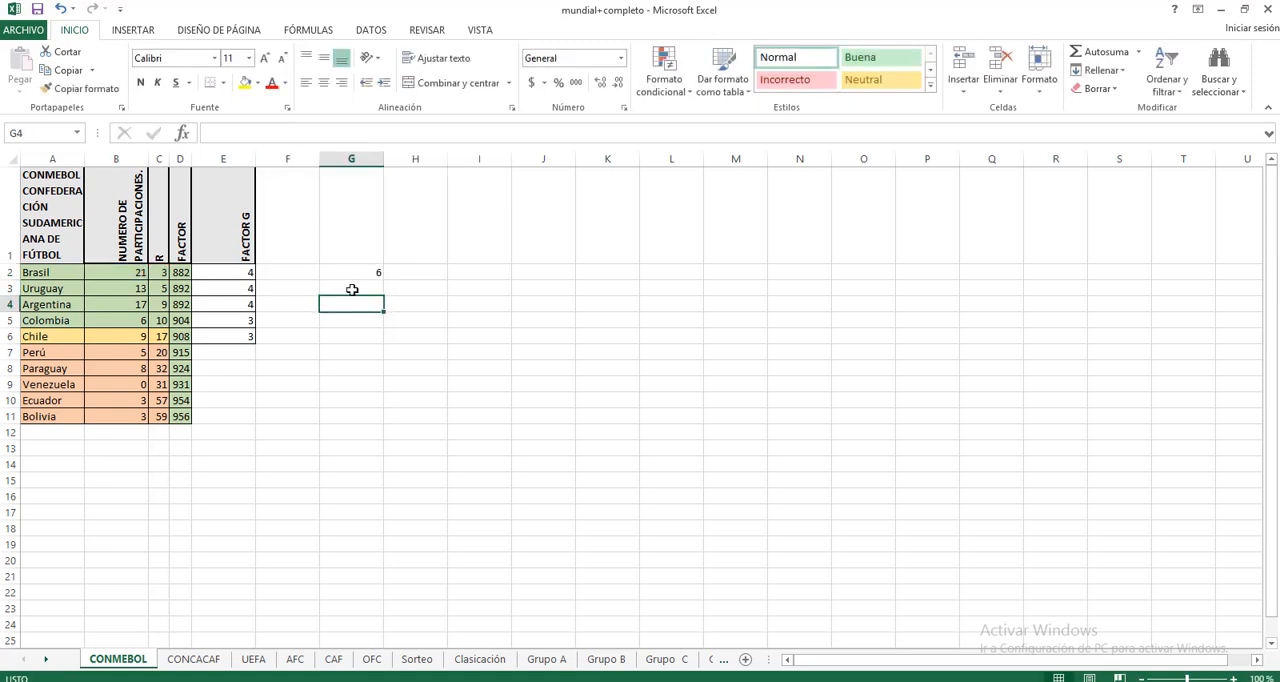
Step: Review the outer test, the nested SI and its false result 6 in G2's formula
click(366, 273)
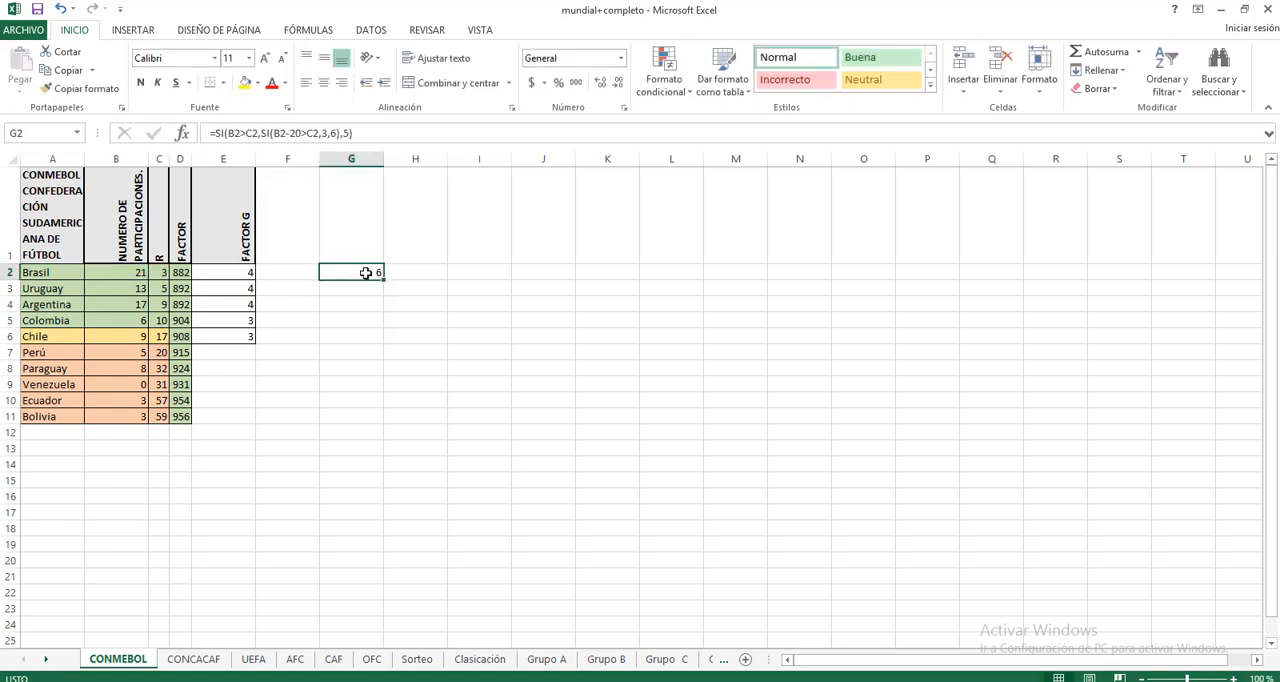
click(229, 133)
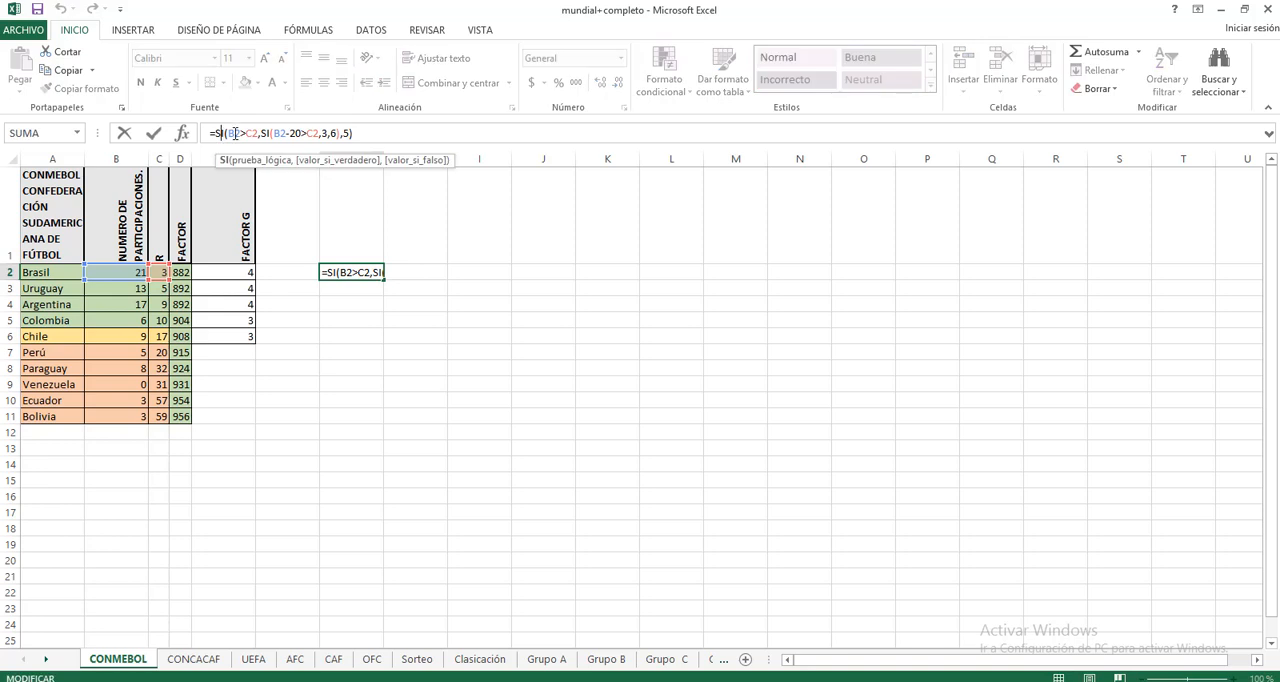
click(228, 133)
drag(261, 133, 318, 133)
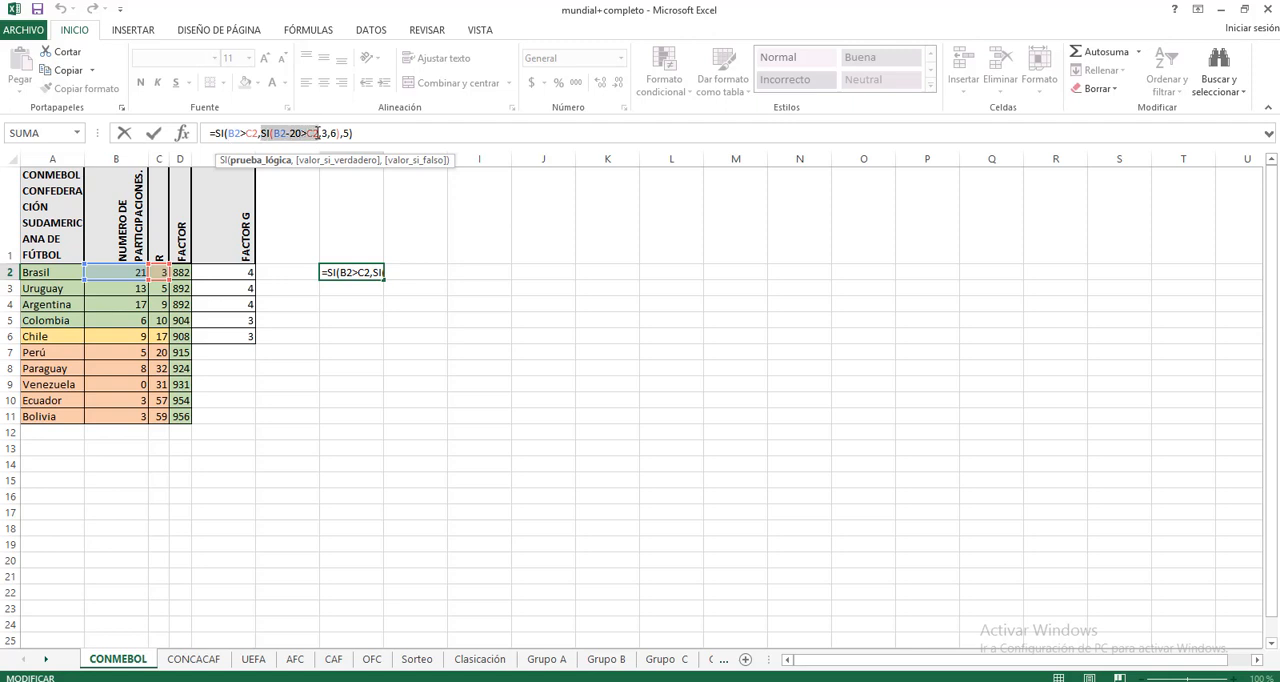
click(265, 133)
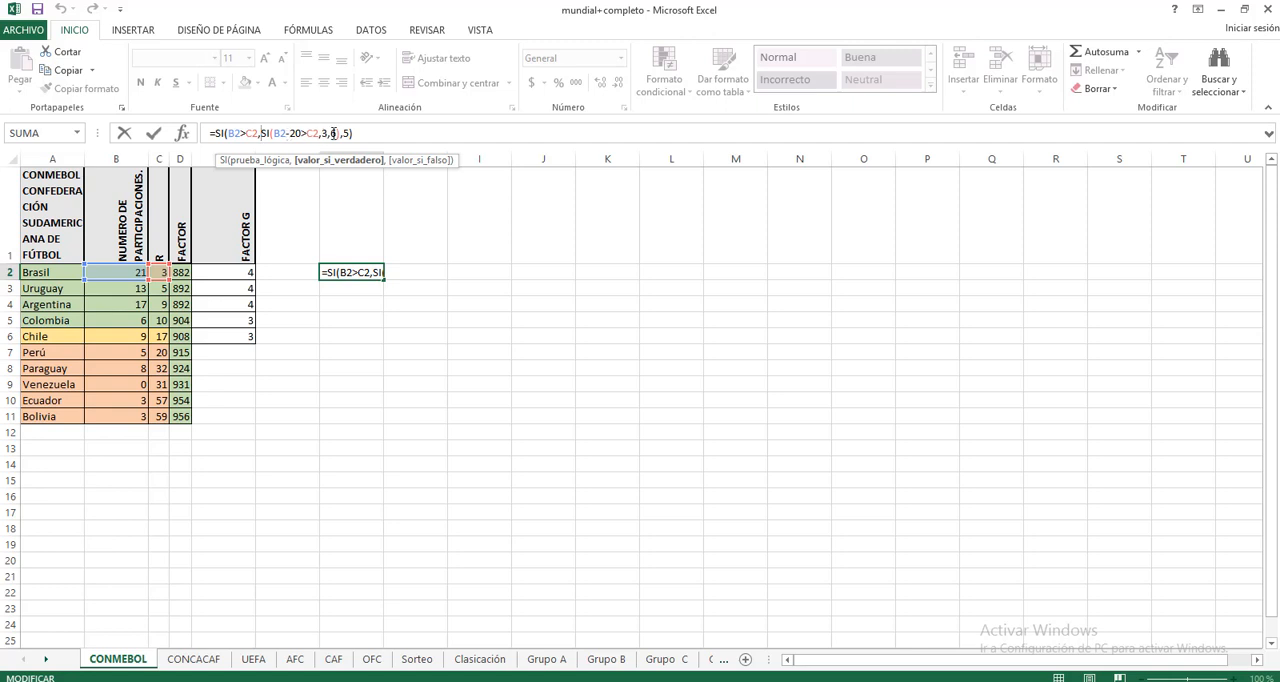
double_click(333, 133)
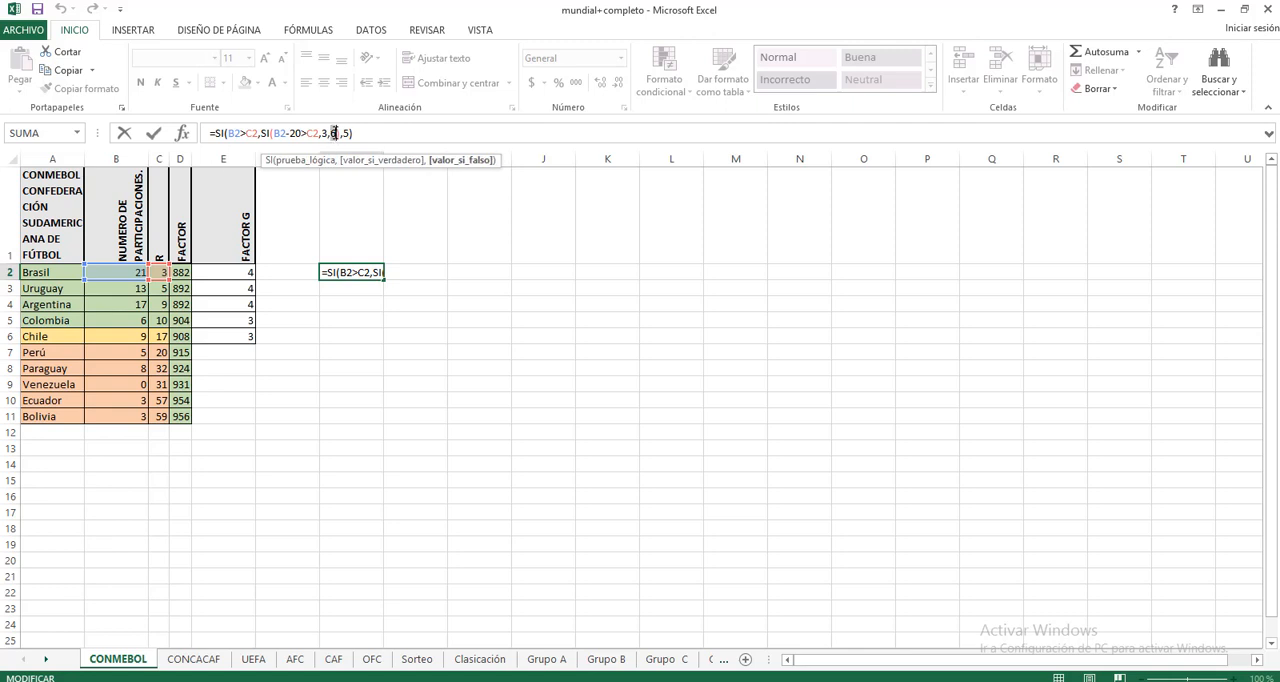
key(Return)
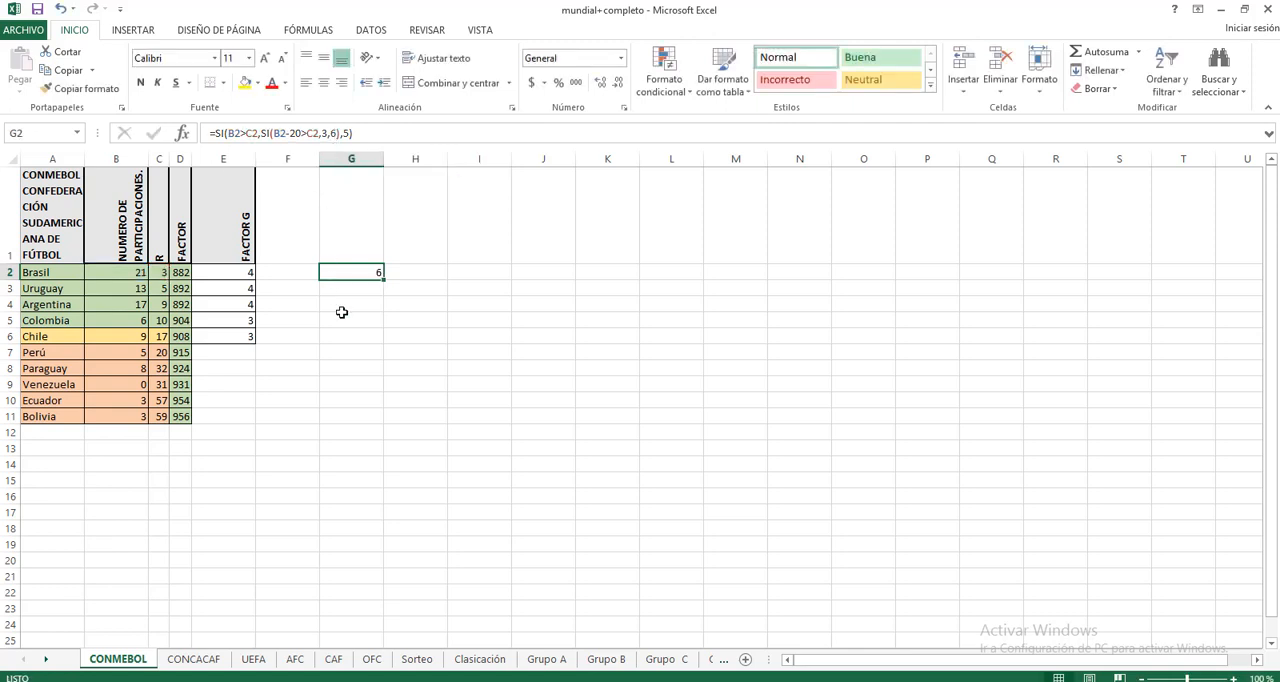
Step: Clear the example SI formula from G2
click(350, 320)
click(366, 275)
key(Delete)
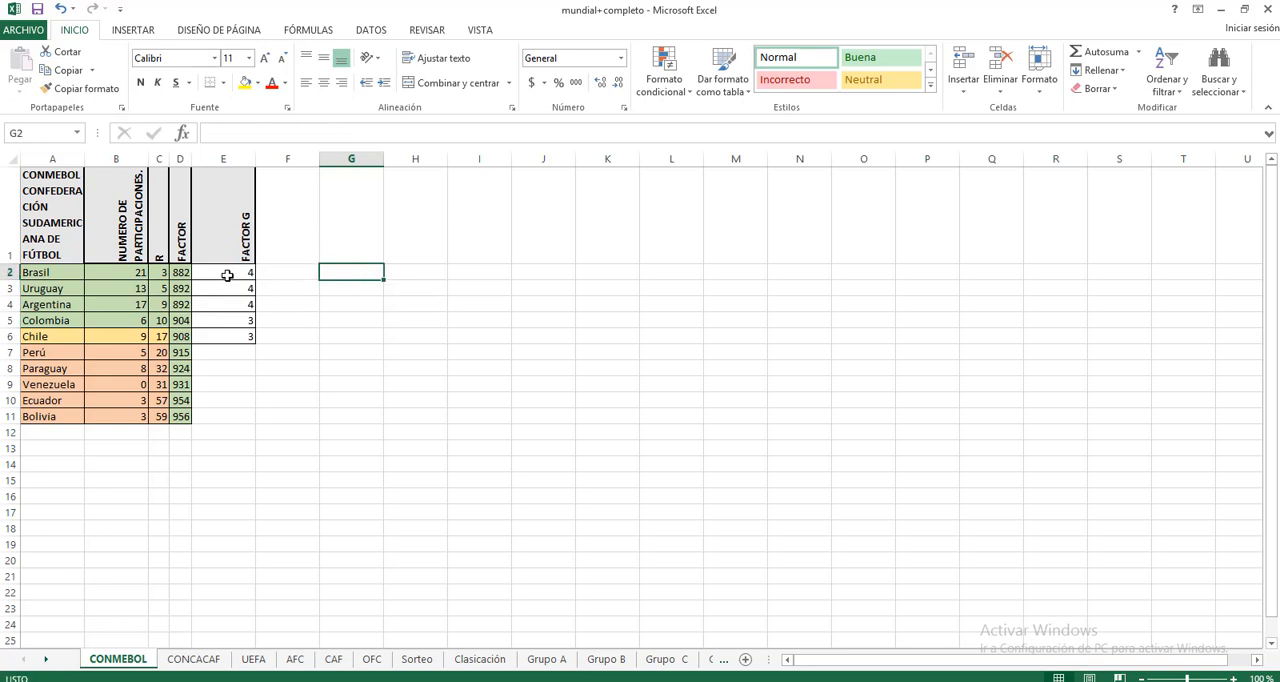
Step: Review Brasil's nested SI formula in E2 and the SUMA formula in D2 that it evaluates
click(227, 275)
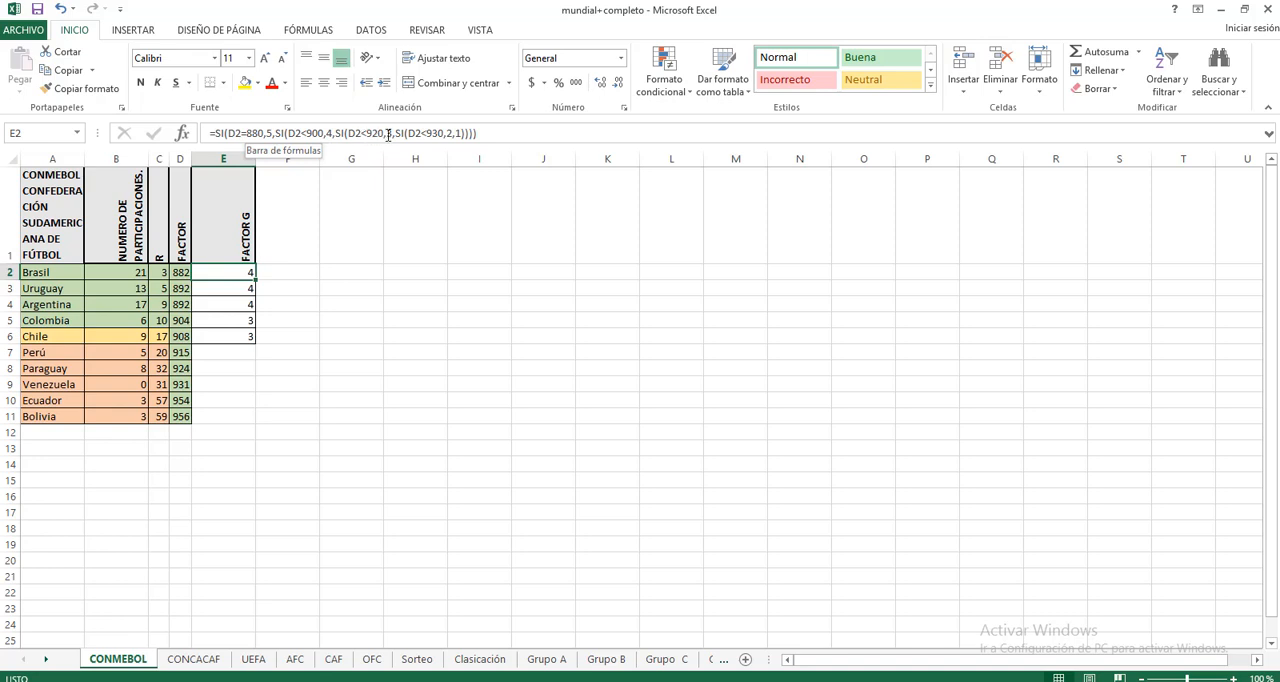
click(466, 134)
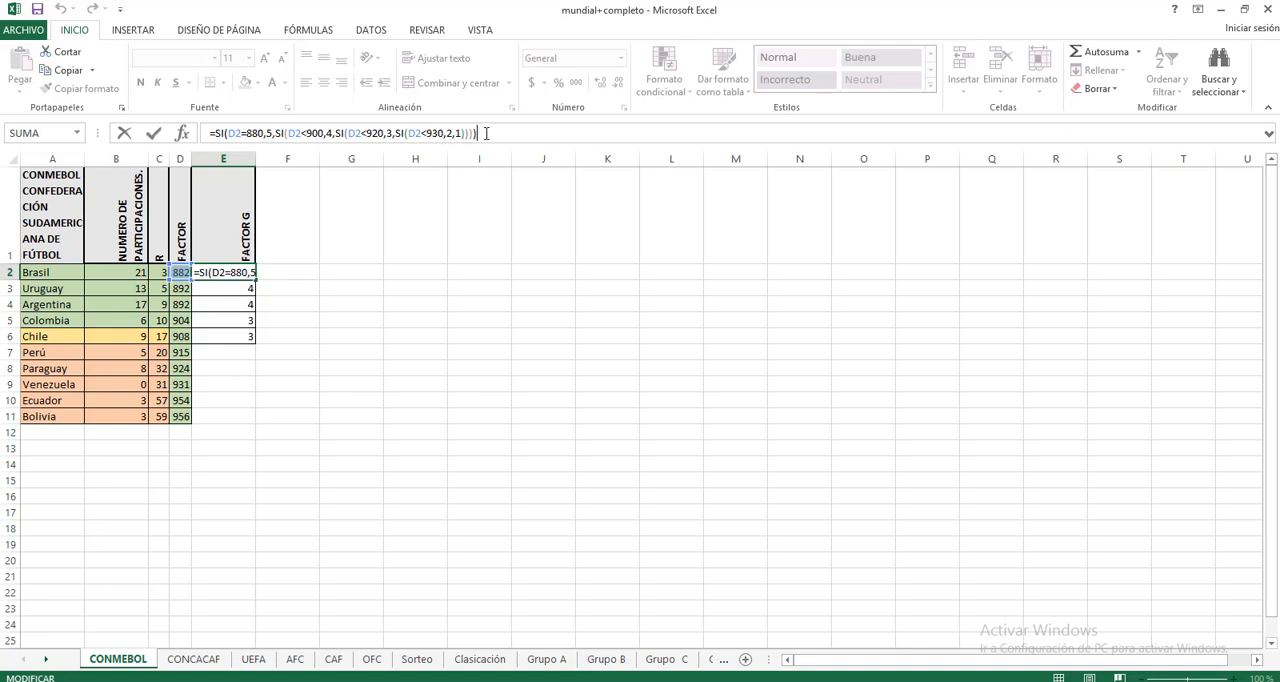
key(ctrl+Return)
click(360, 275)
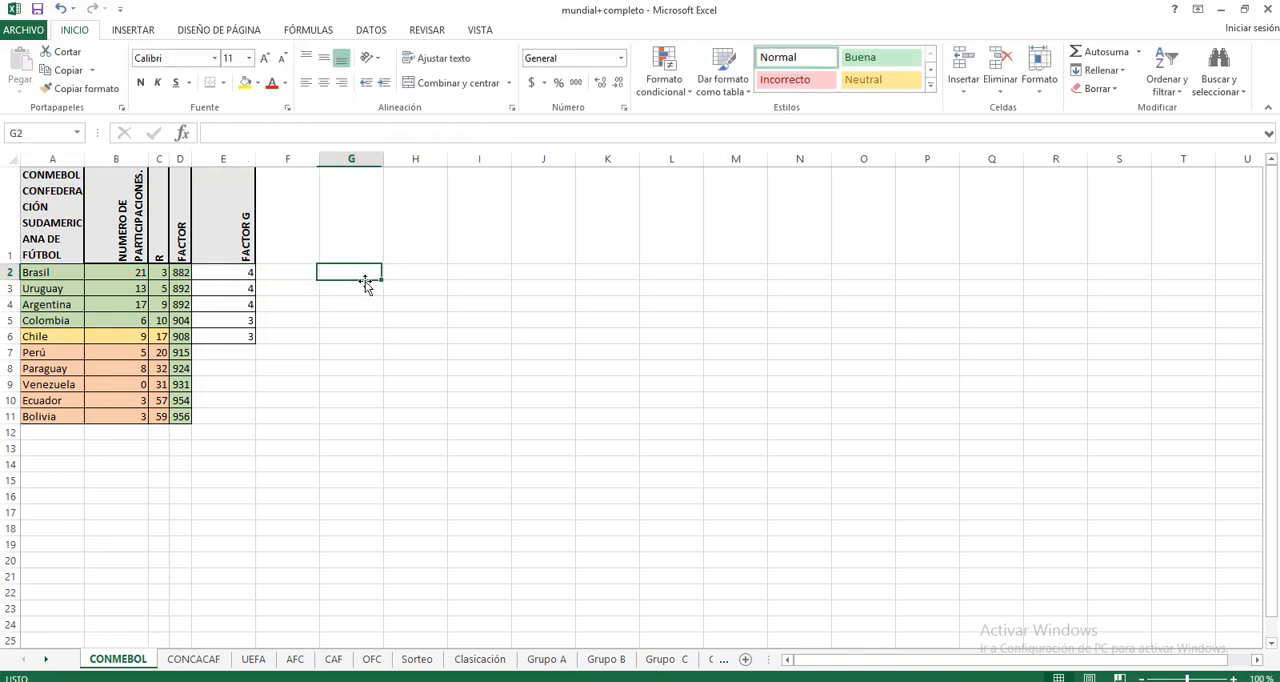
click(239, 276)
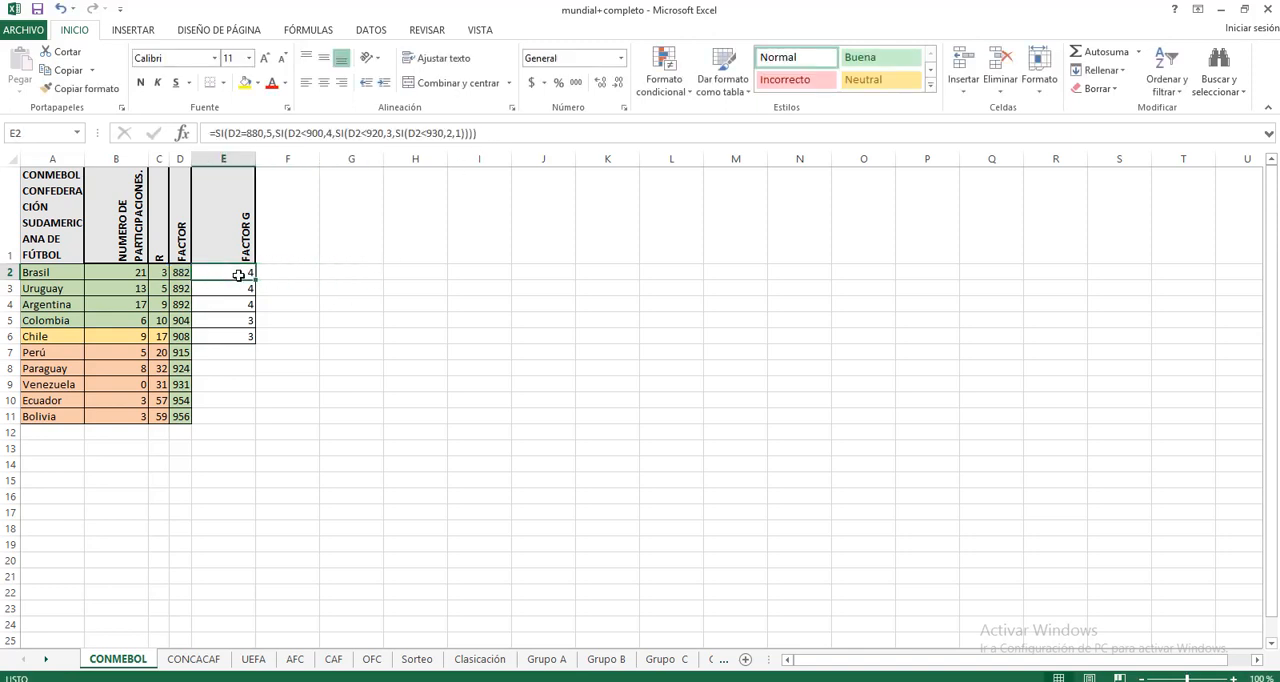
click(180, 274)
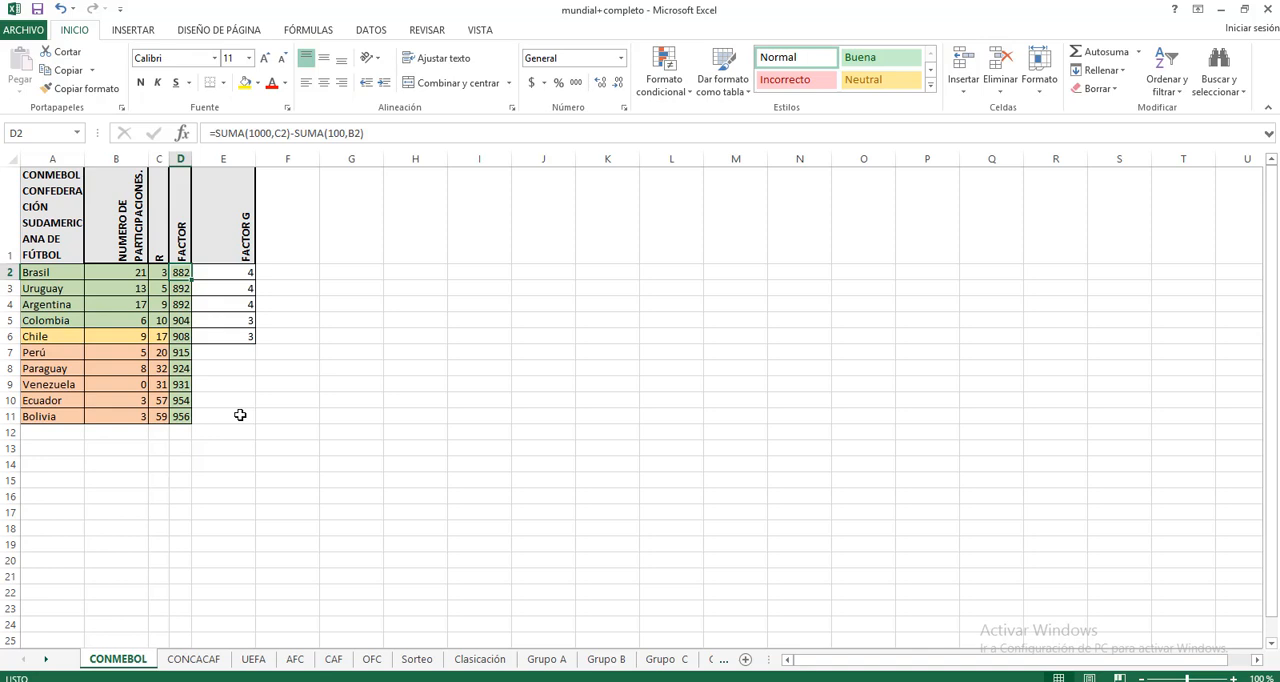
click(212, 273)
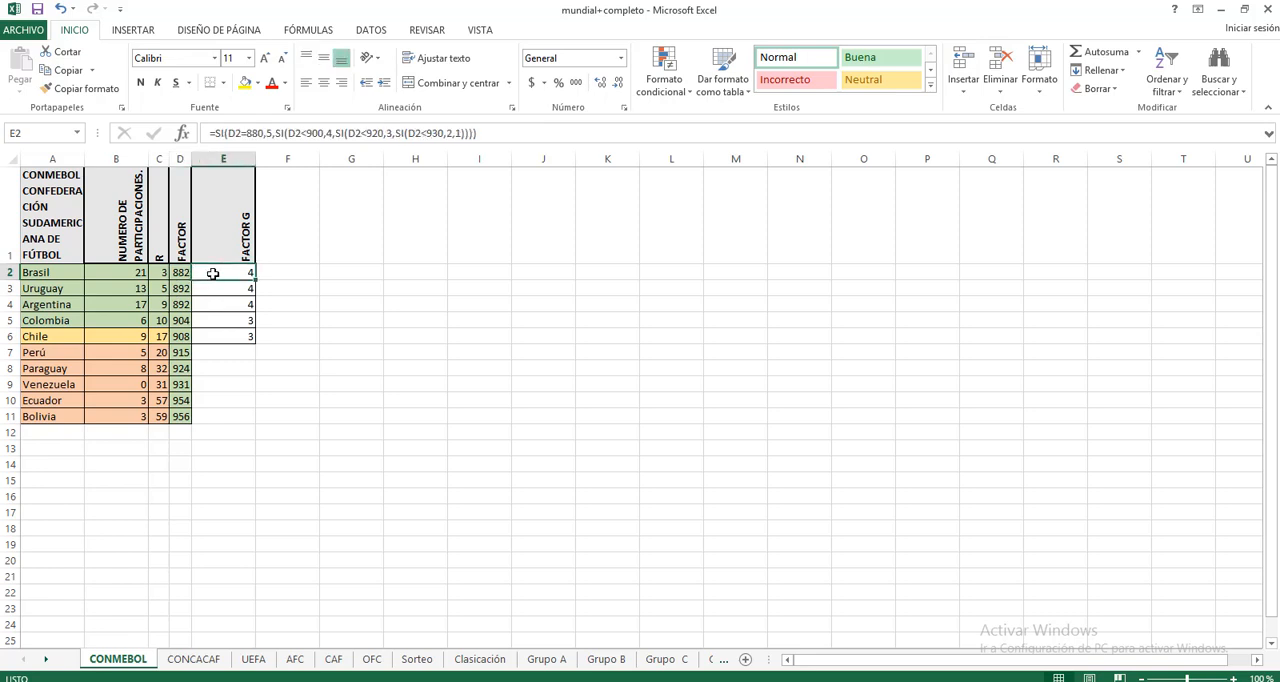
Step: Examine the FACTOR G column down to Chile's formula in E6, along with the team rows from Brasil to Bolivia
click(245, 398)
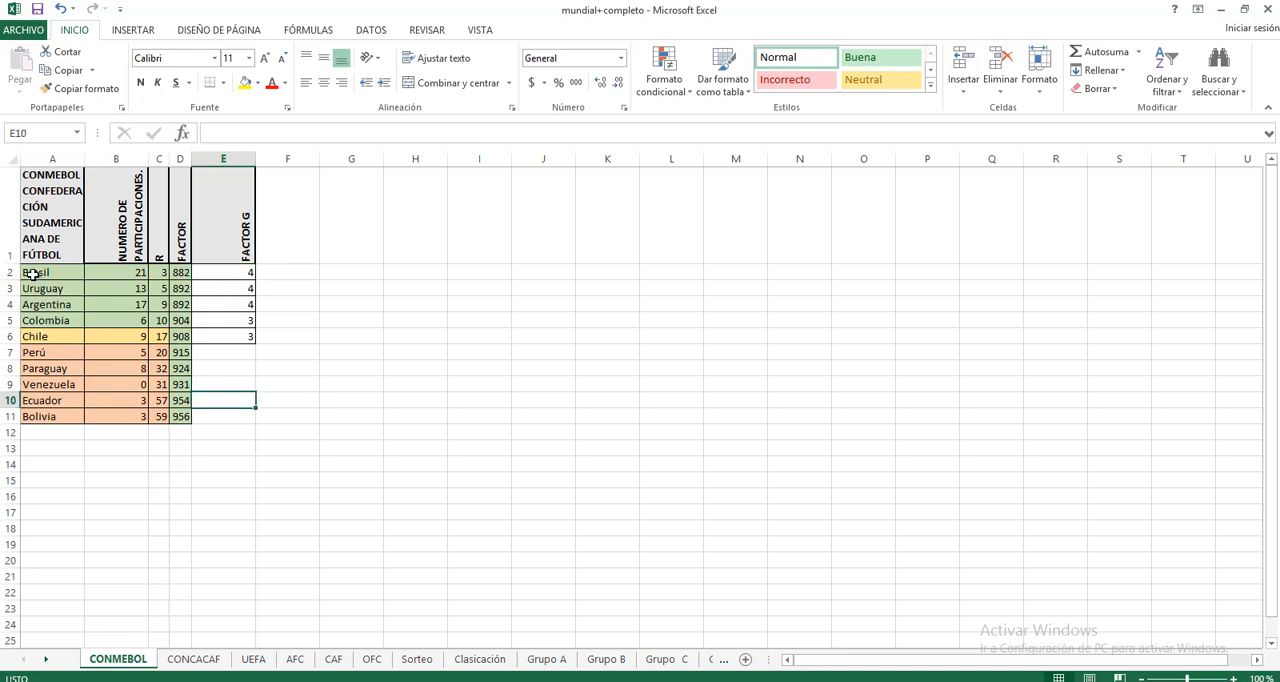
click(229, 277)
click(240, 352)
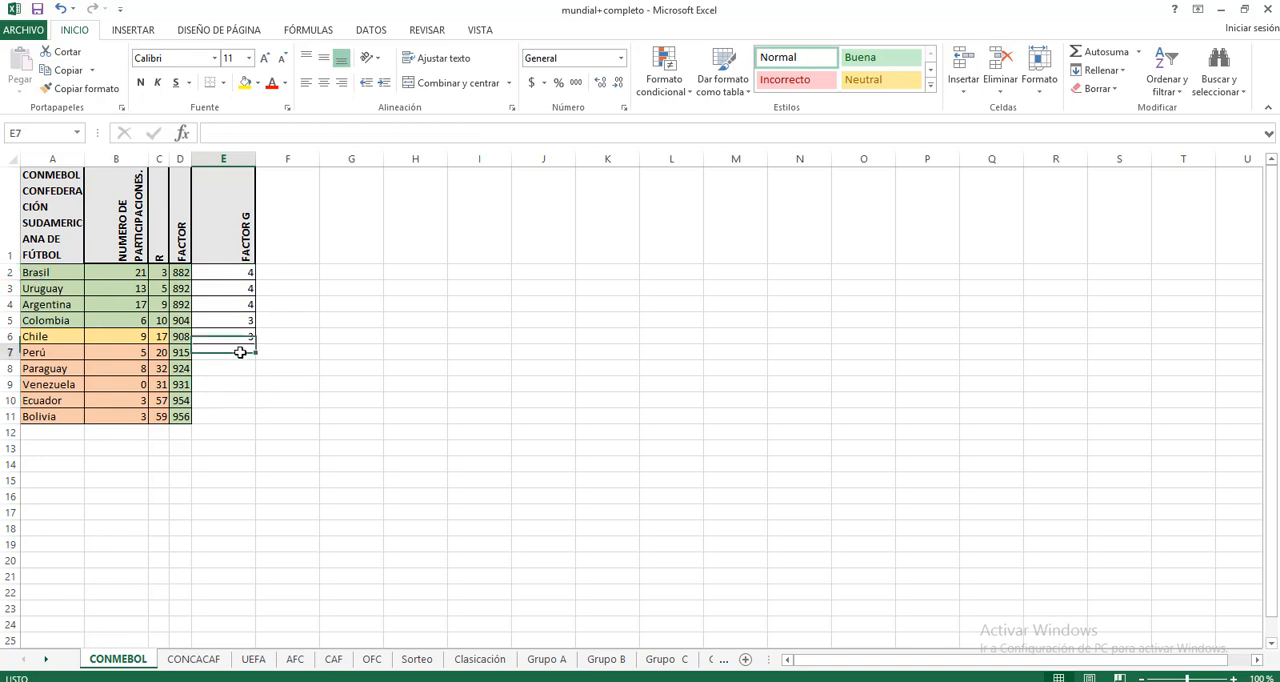
click(240, 336)
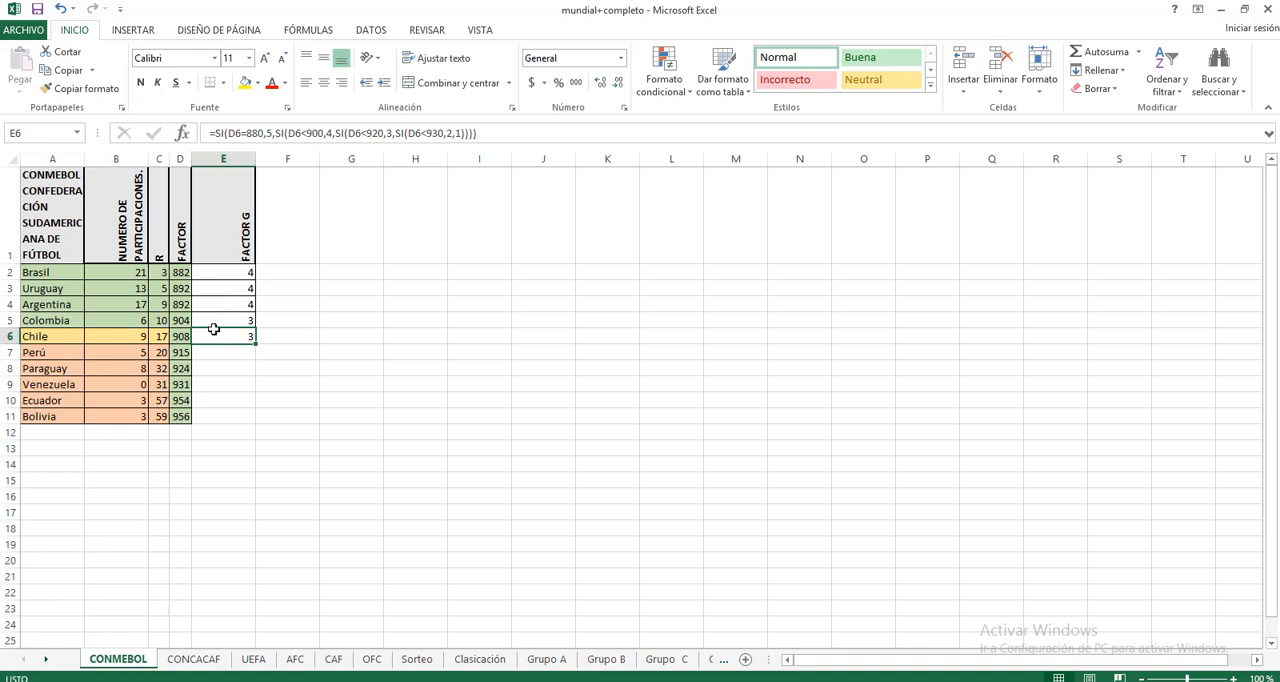
click(38, 273)
click(103, 425)
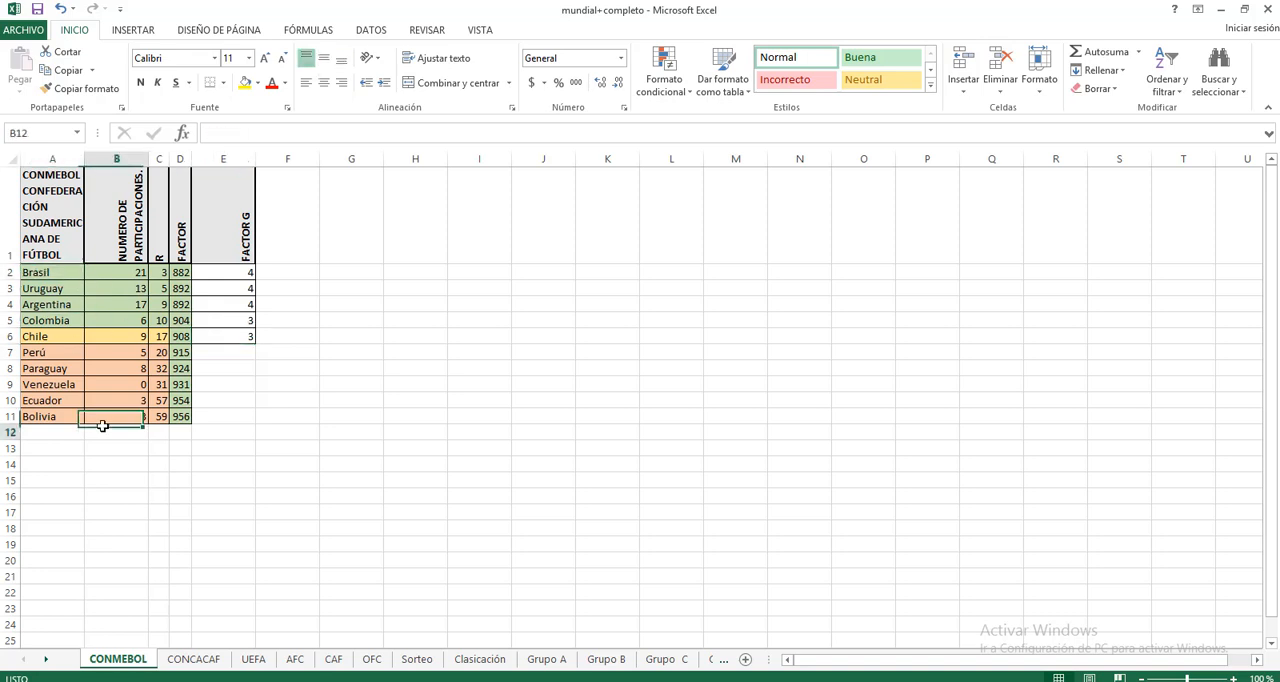
Step: Sort the CONMEBOL team rows A2:D11 by FACTOR values from smallest to largest (De menor a mayor)
click(75, 273)
drag(75, 273, 186, 420)
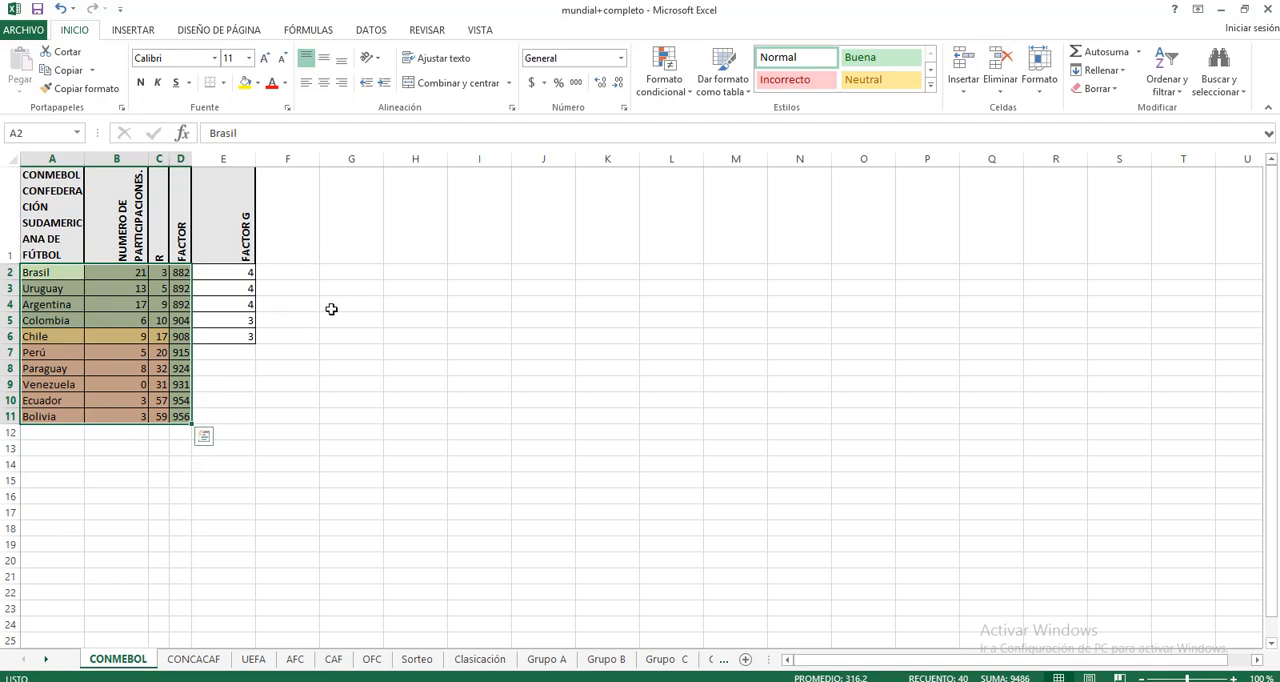
click(371, 30)
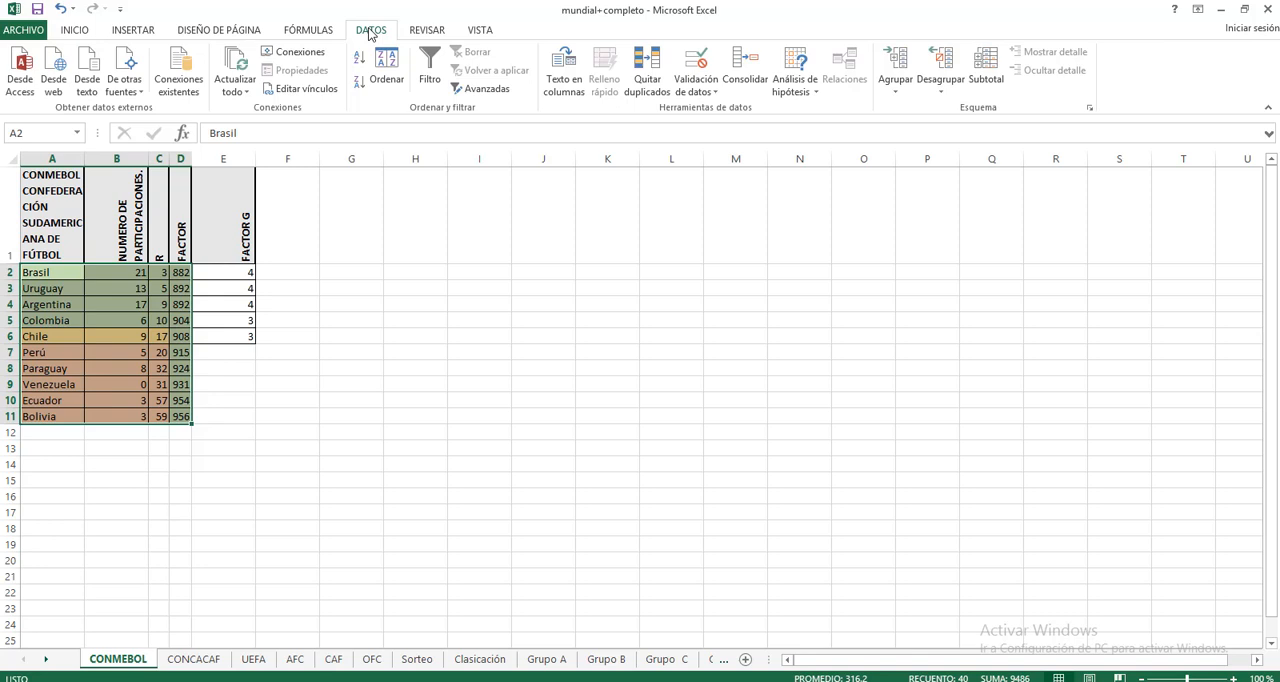
click(384, 84)
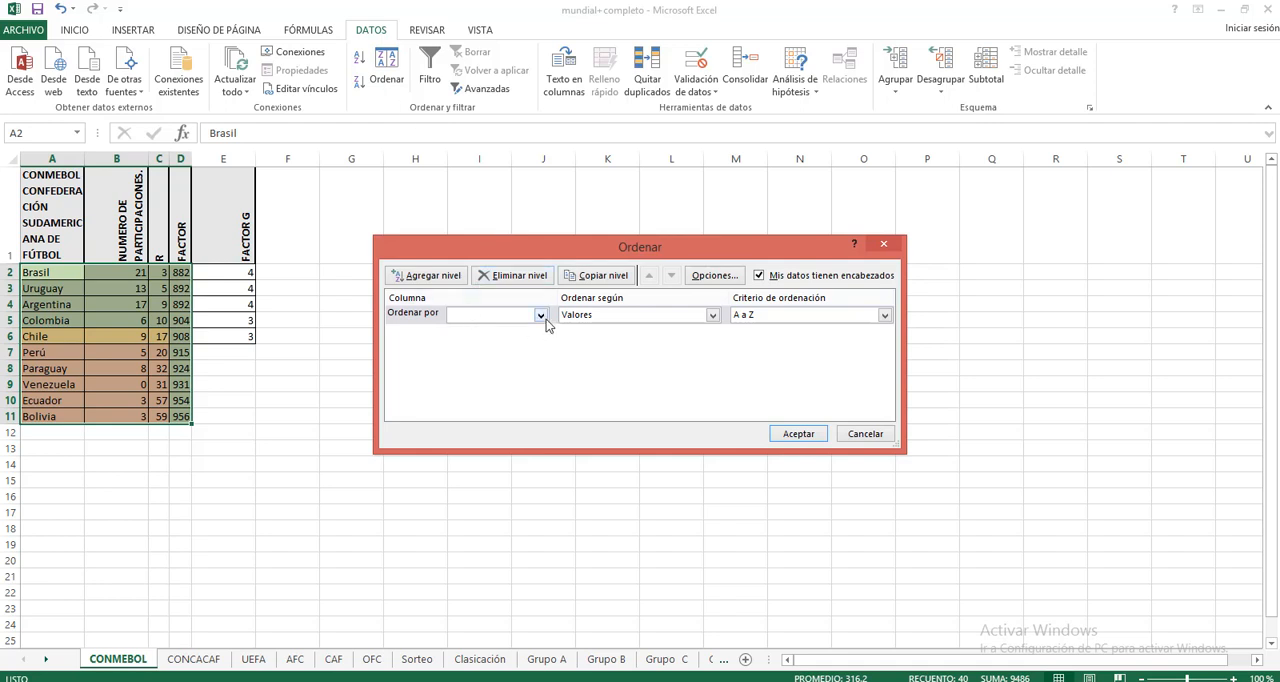
click(712, 315)
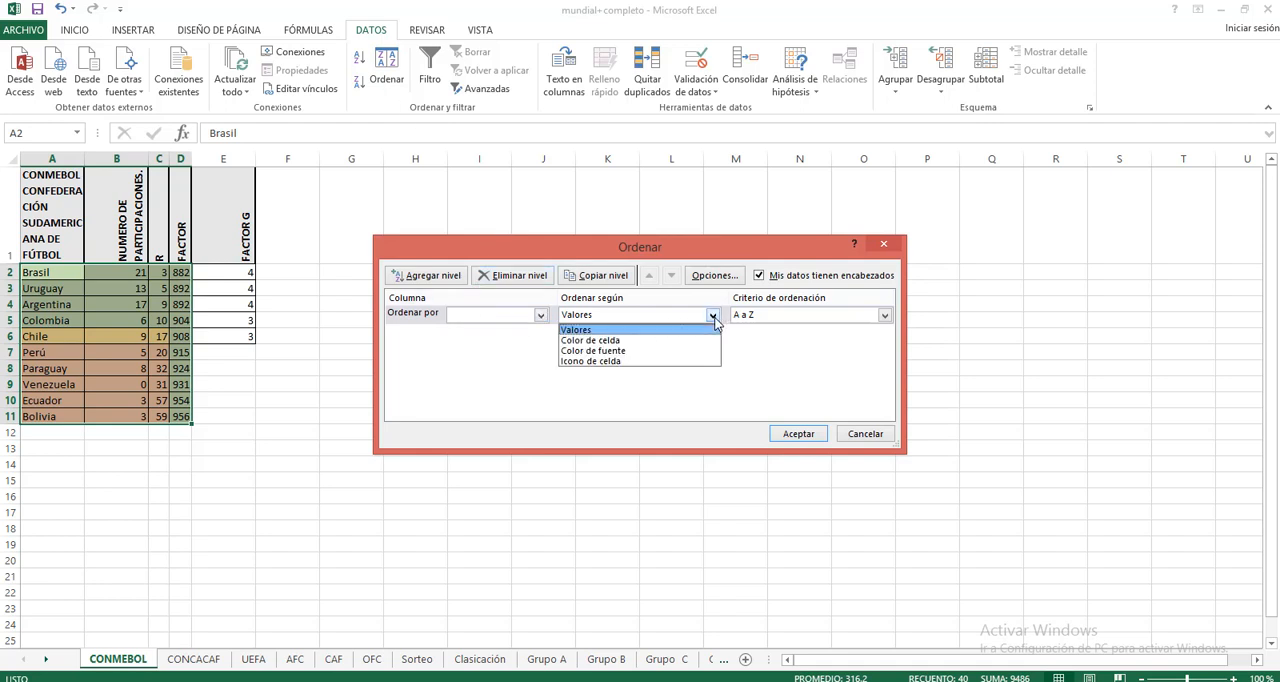
click(616, 331)
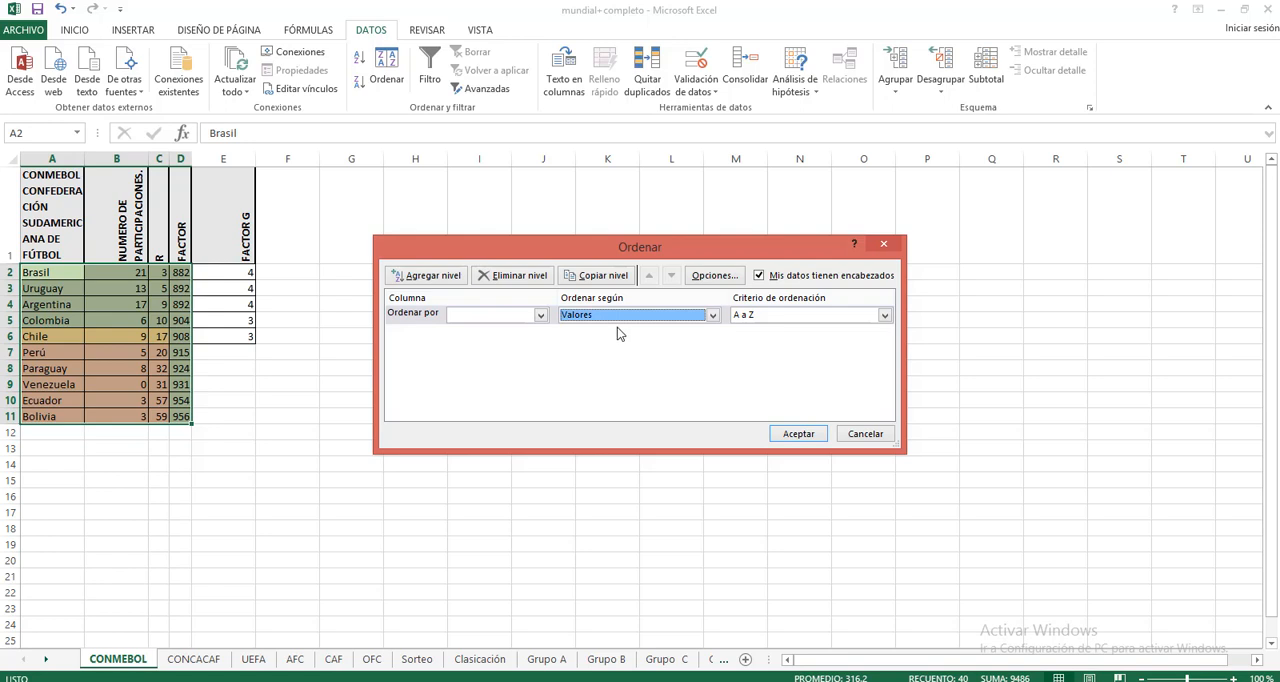
click(540, 315)
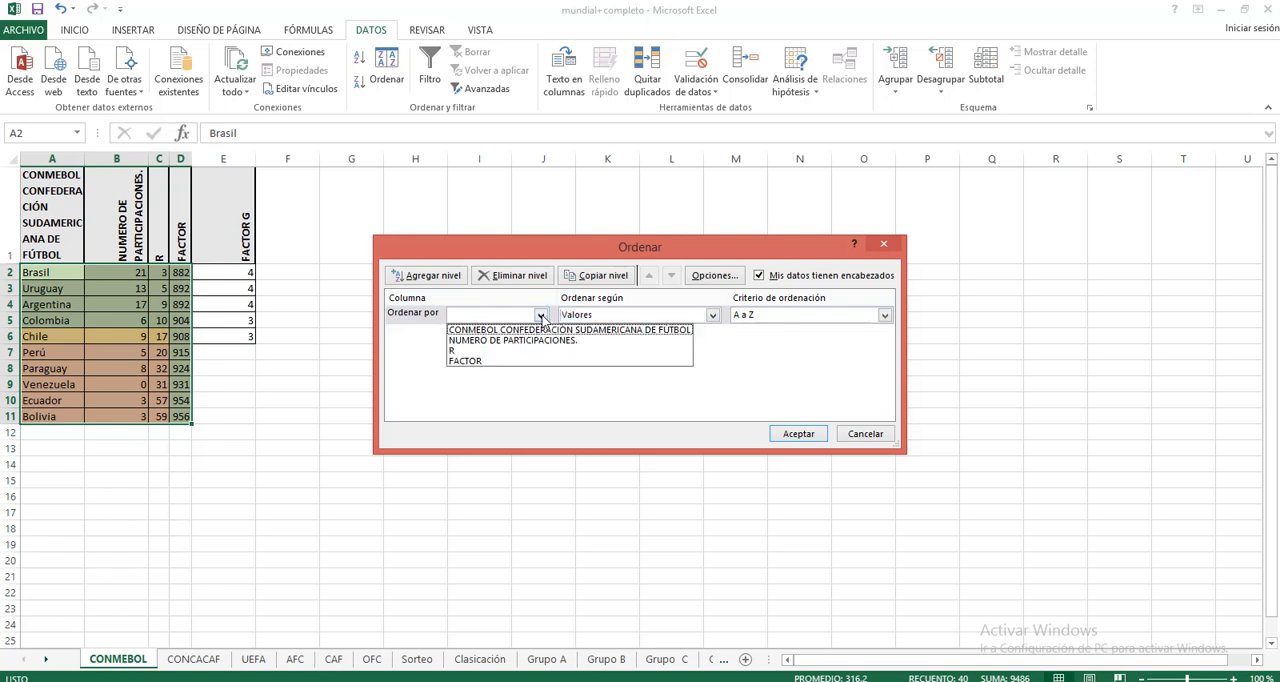
click(487, 360)
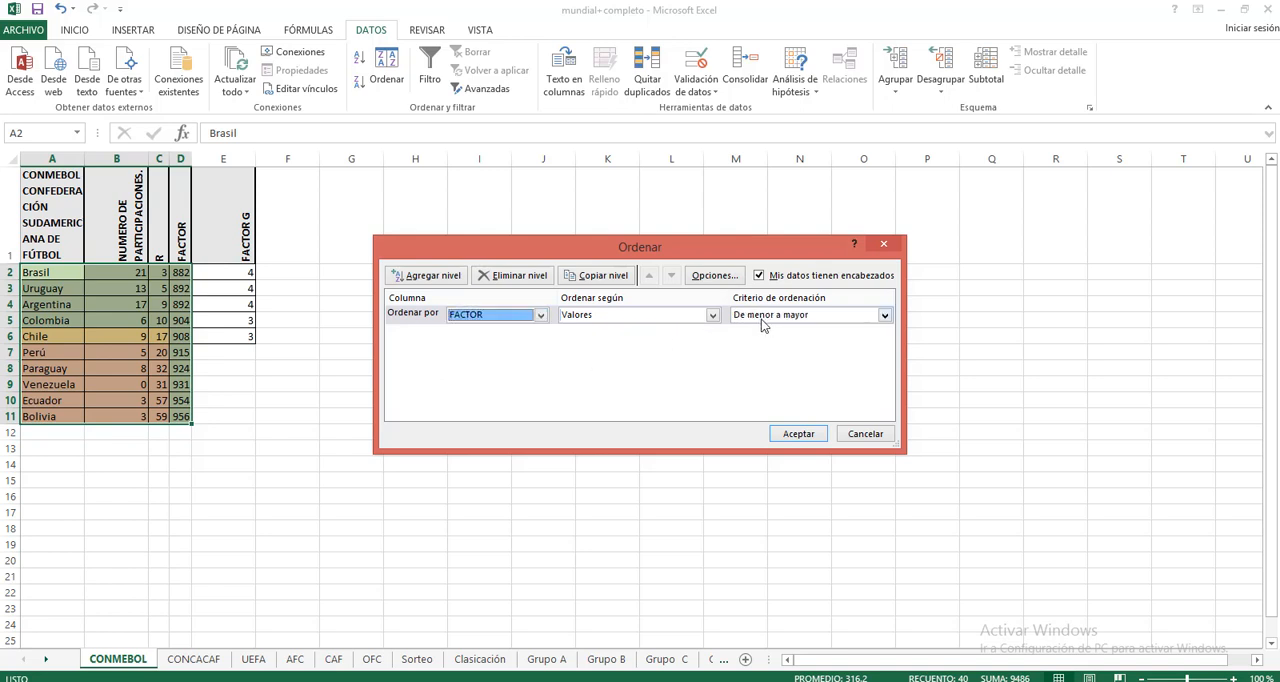
click(799, 434)
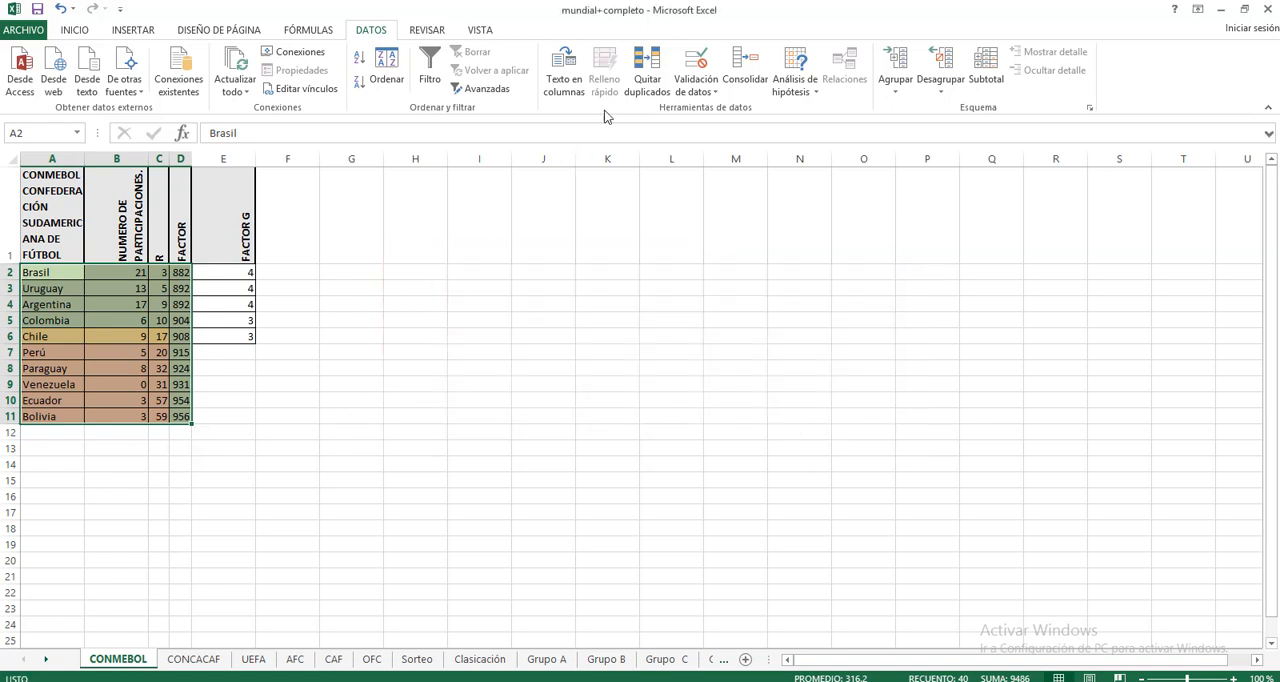
Step: Re-sort the CONMEBOL team rows by FACTOR values in descending order, De mayor a menor
click(389, 80)
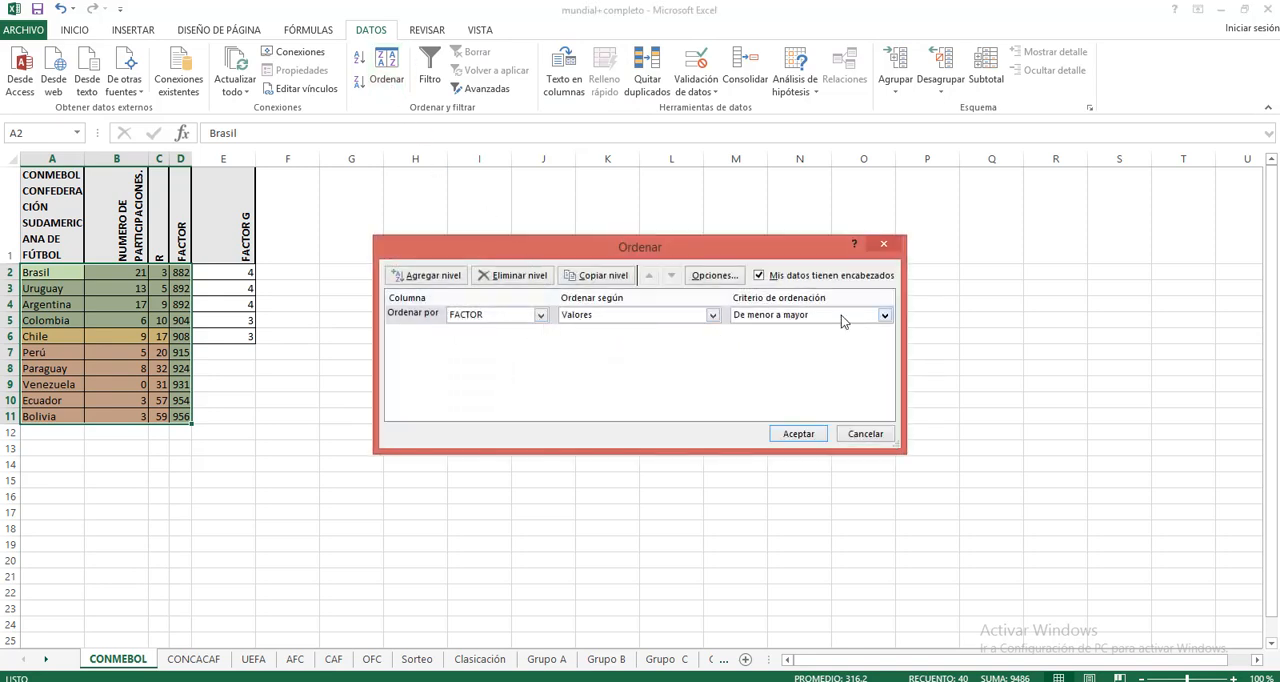
click(885, 317)
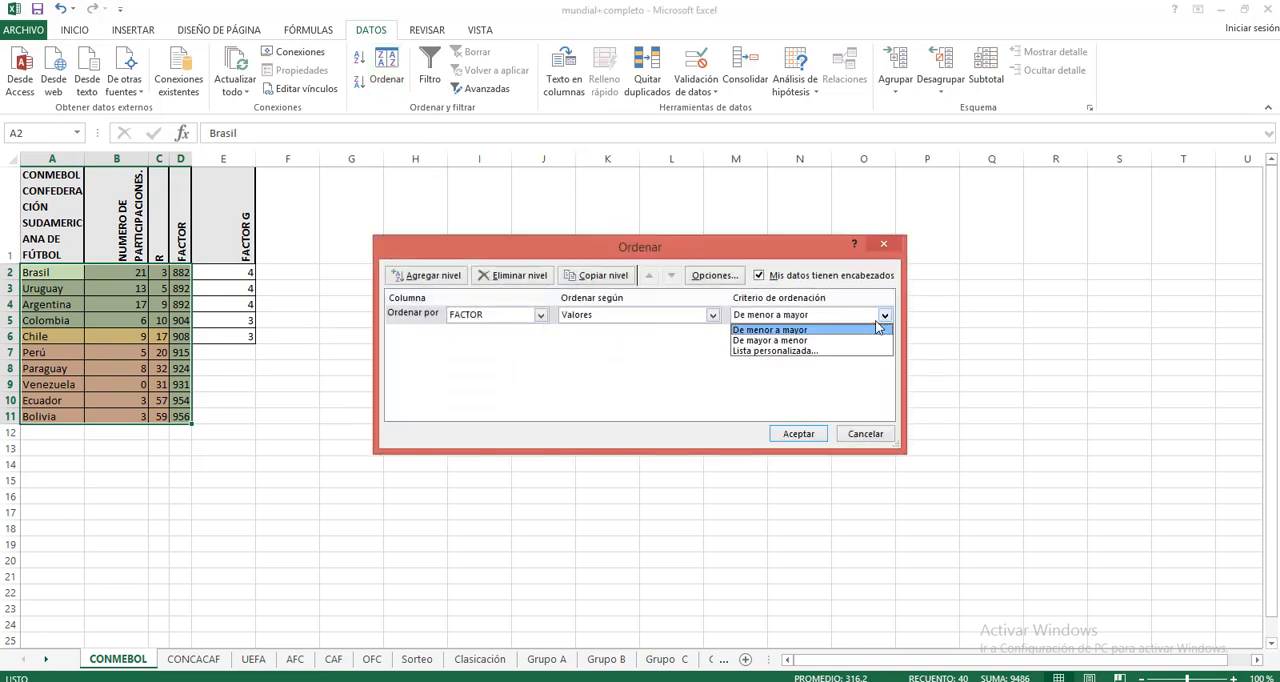
click(805, 341)
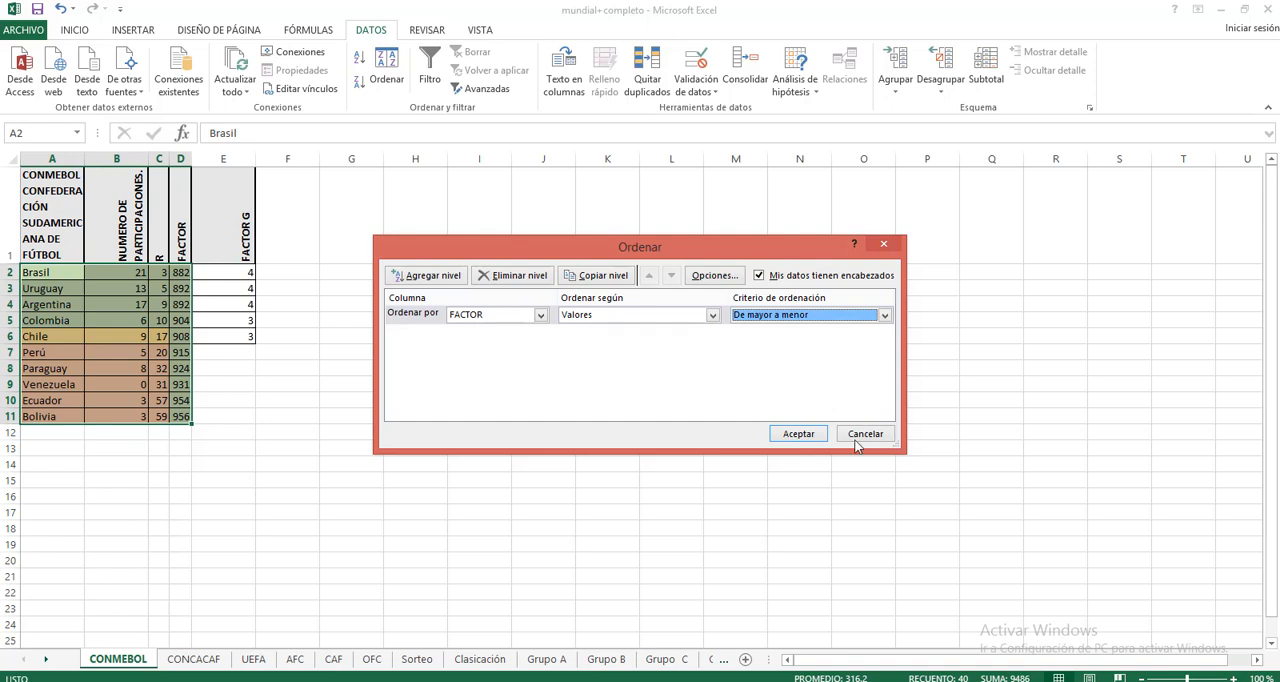
click(797, 436)
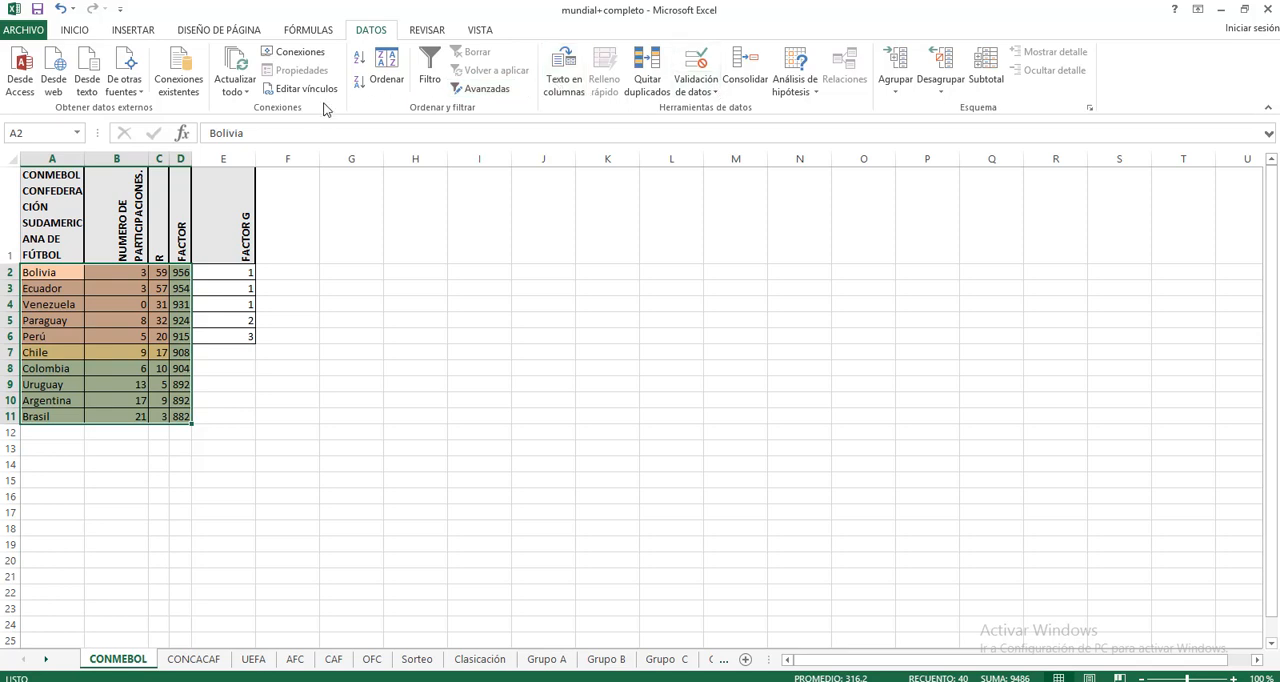
Step: Return the CONMEBOL team rows to ascending FACTOR order, De menor a mayor, and deselect the range
click(386, 72)
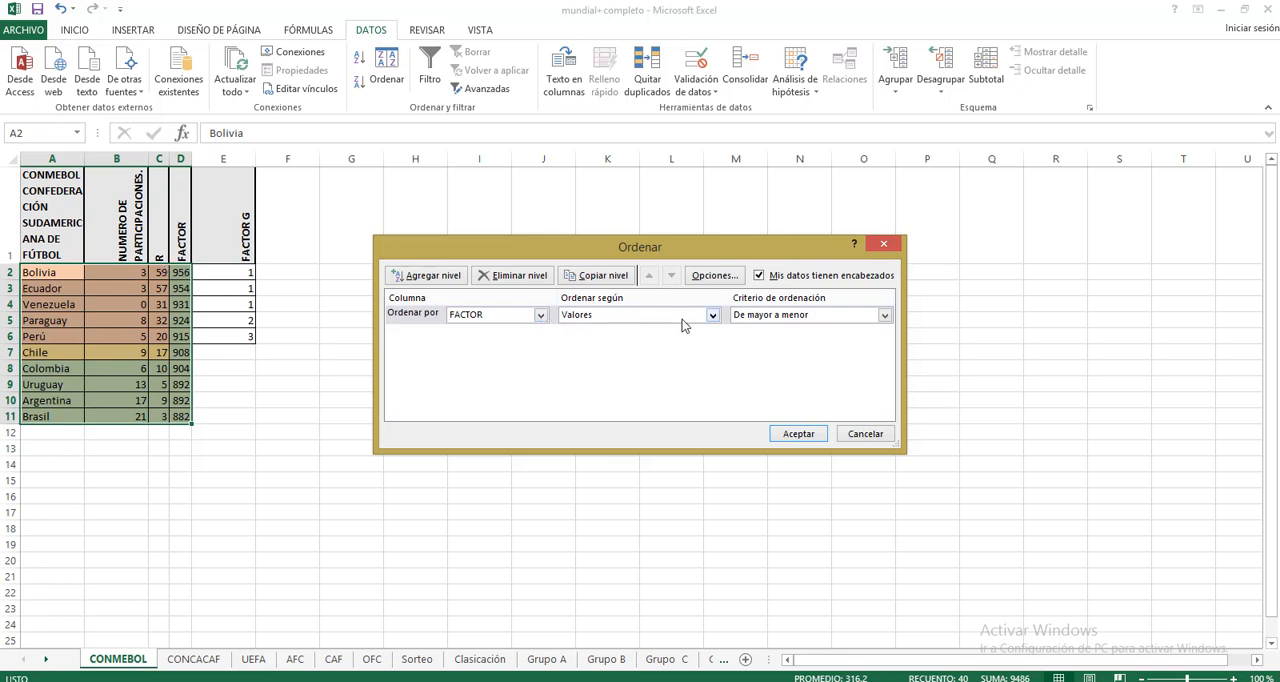
click(800, 316)
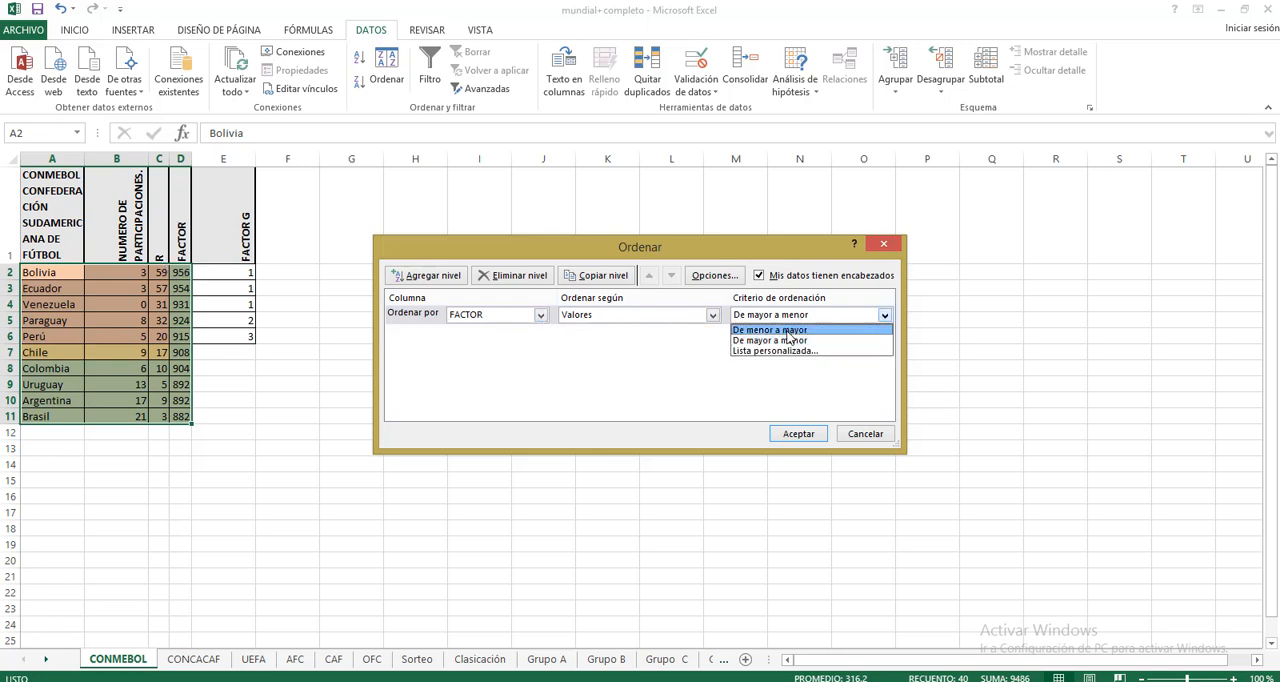
click(788, 331)
click(798, 433)
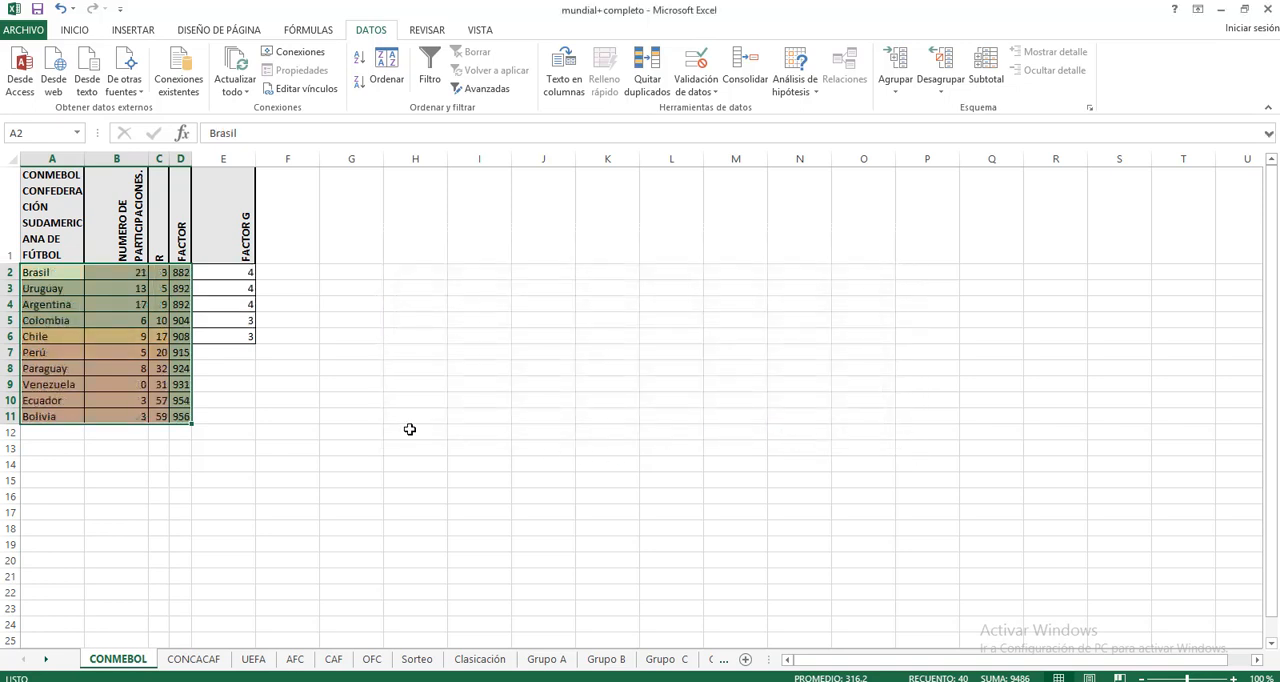
click(390, 428)
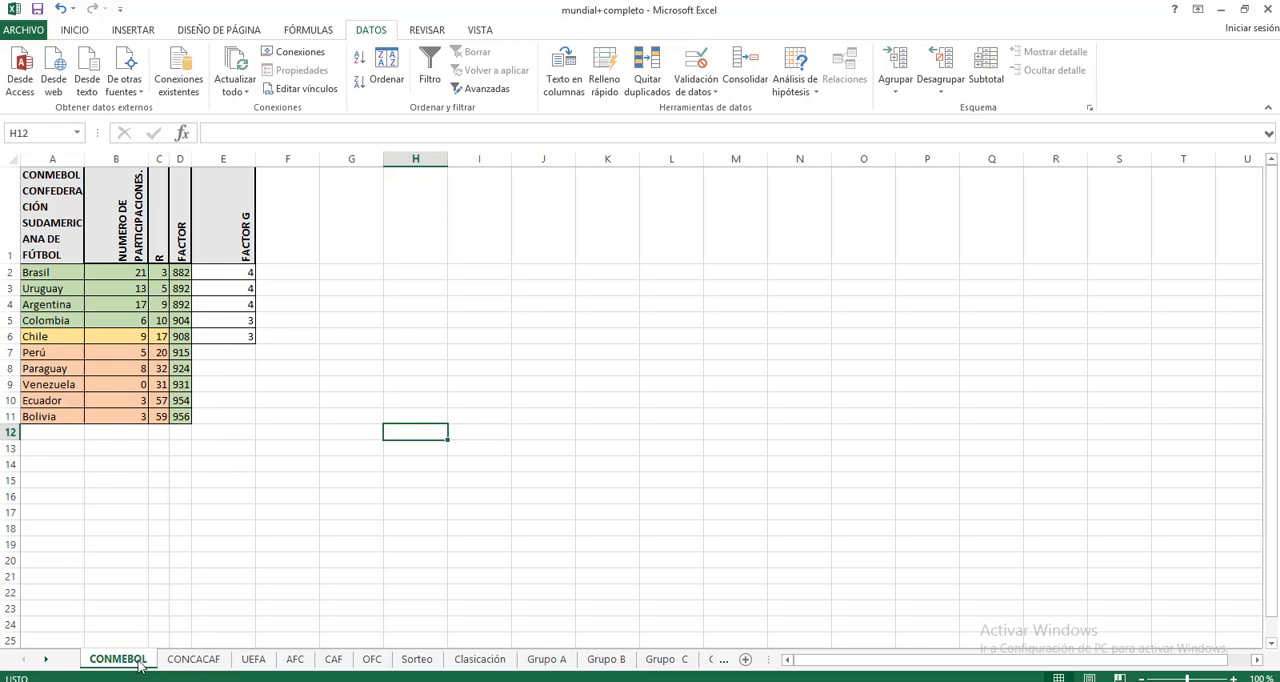
Step: Examine the team rows and the FACTOR and FACTOR G columns on the CONCACAF, UEFA, AFC and CAF sheets
click(180, 663)
scroll(368, 480, down, 2)
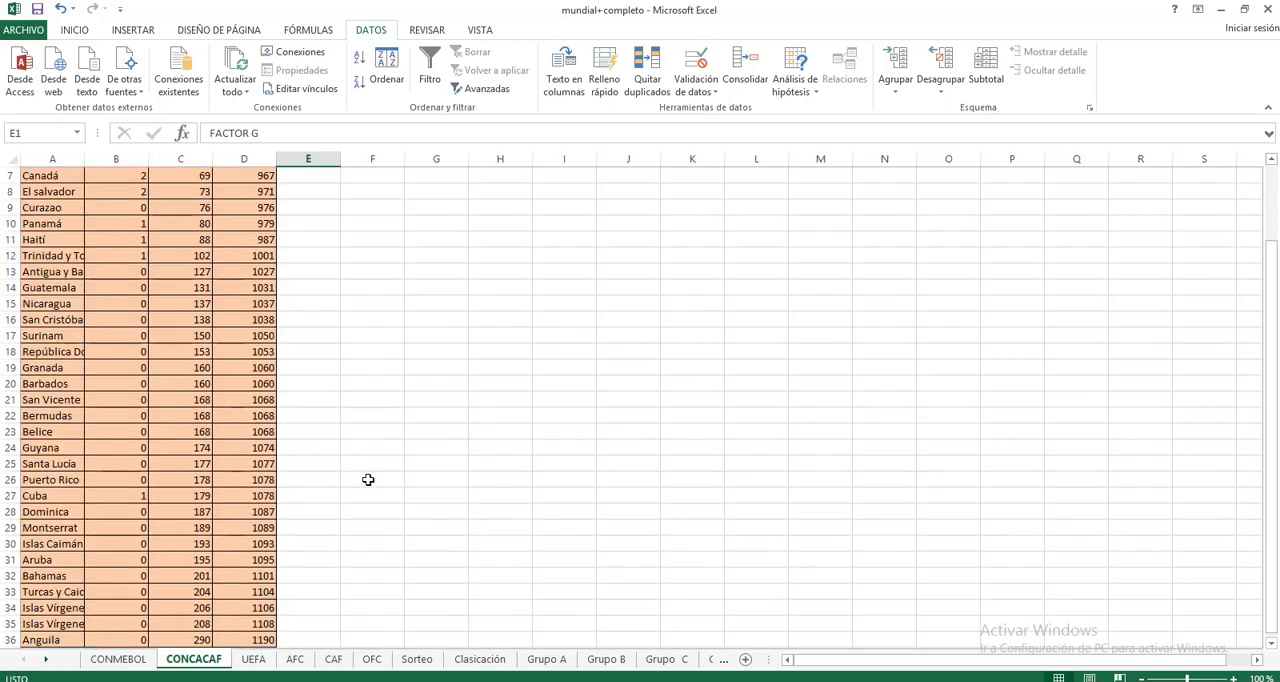
scroll(374, 446, up, 2)
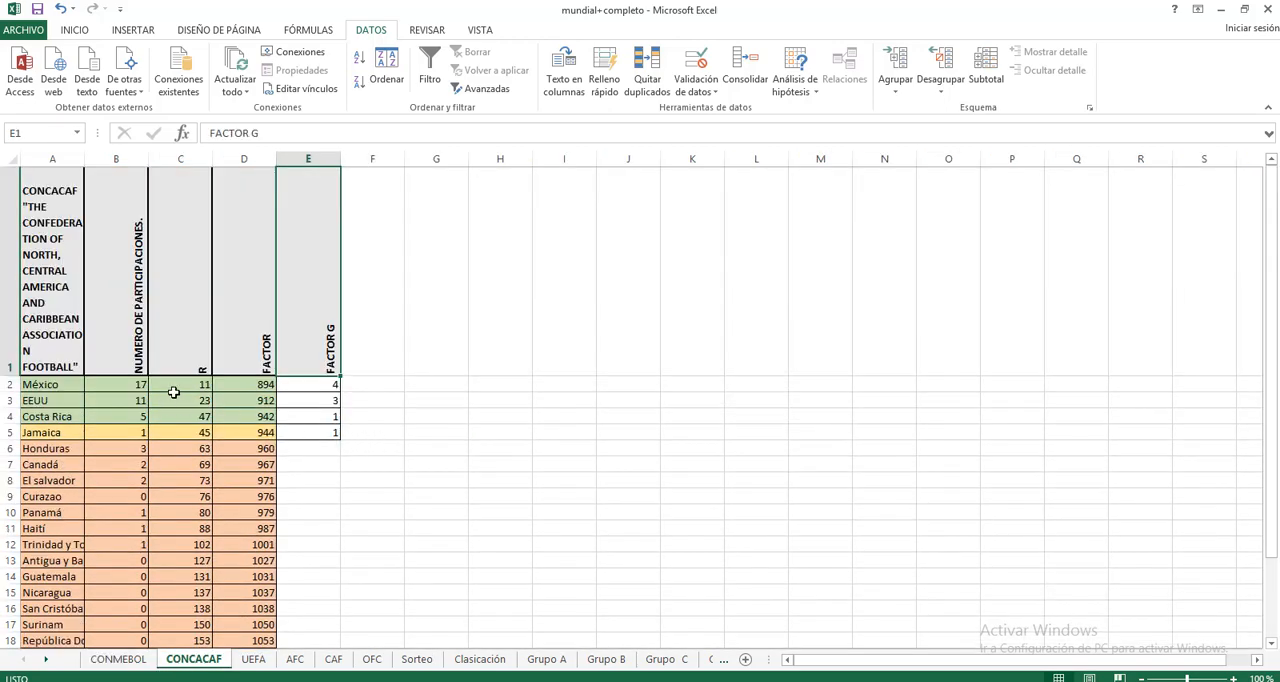
scroll(142, 435, down, 1)
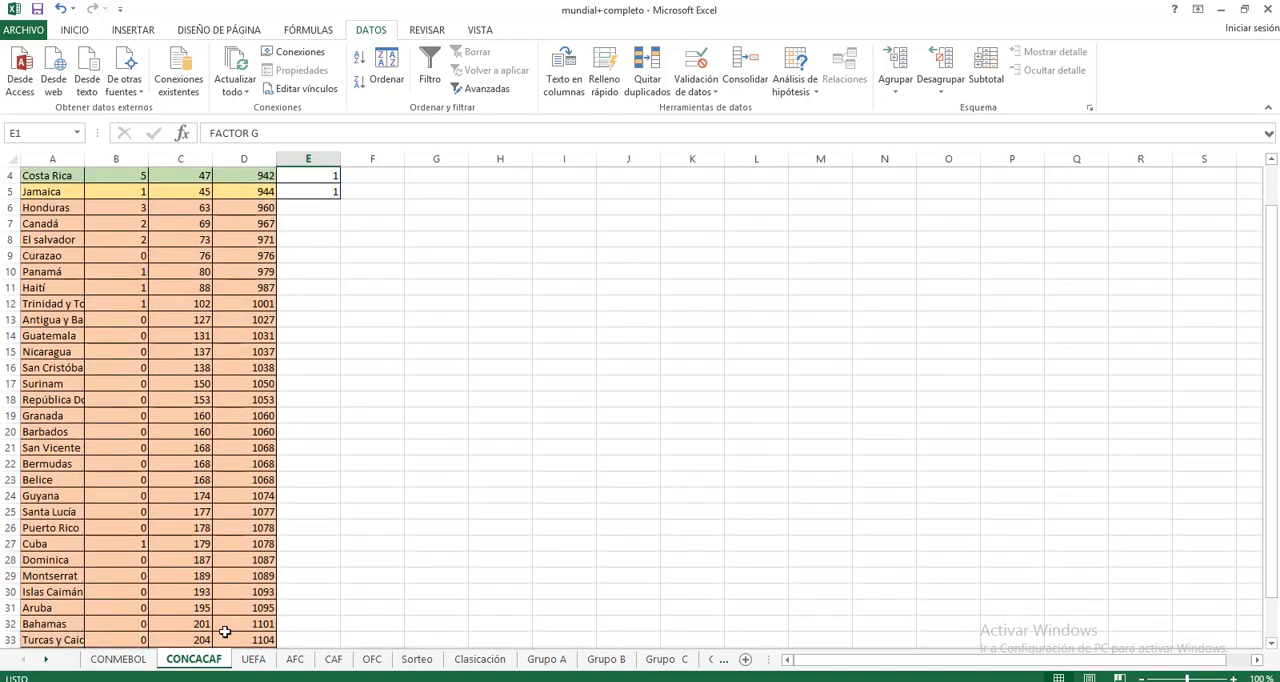
click(253, 659)
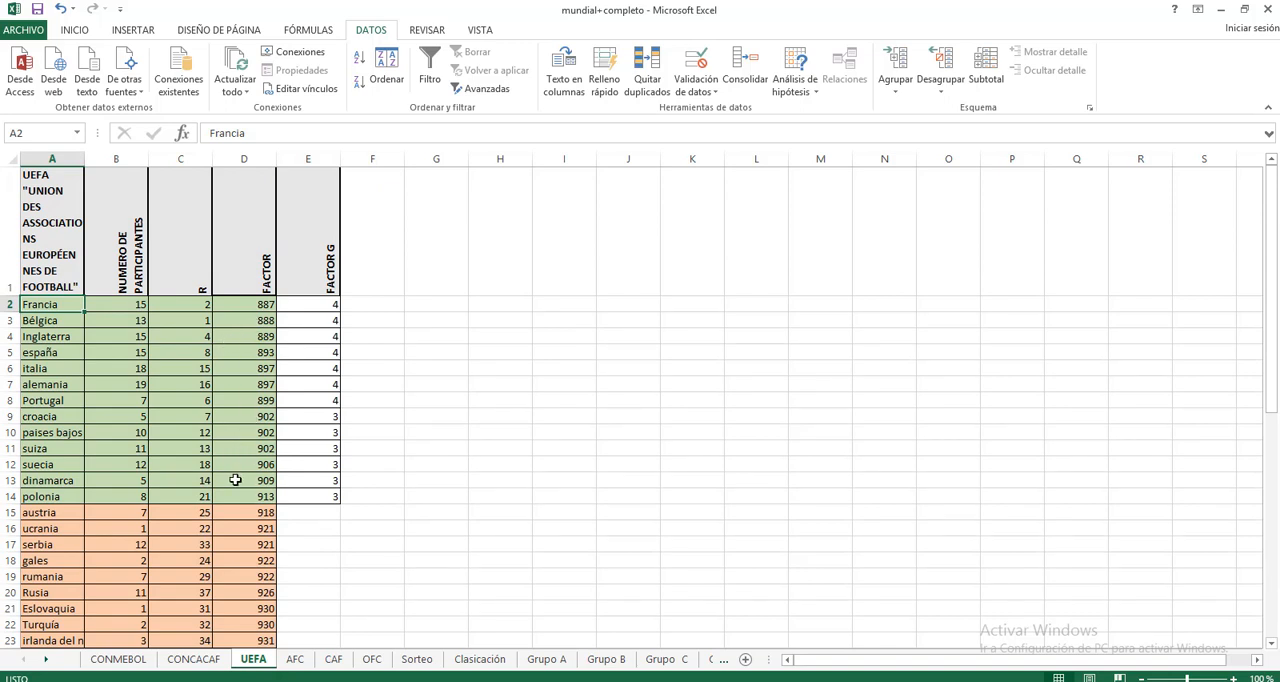
scroll(403, 497, down, 1)
scroll(366, 549, up, 1)
click(296, 660)
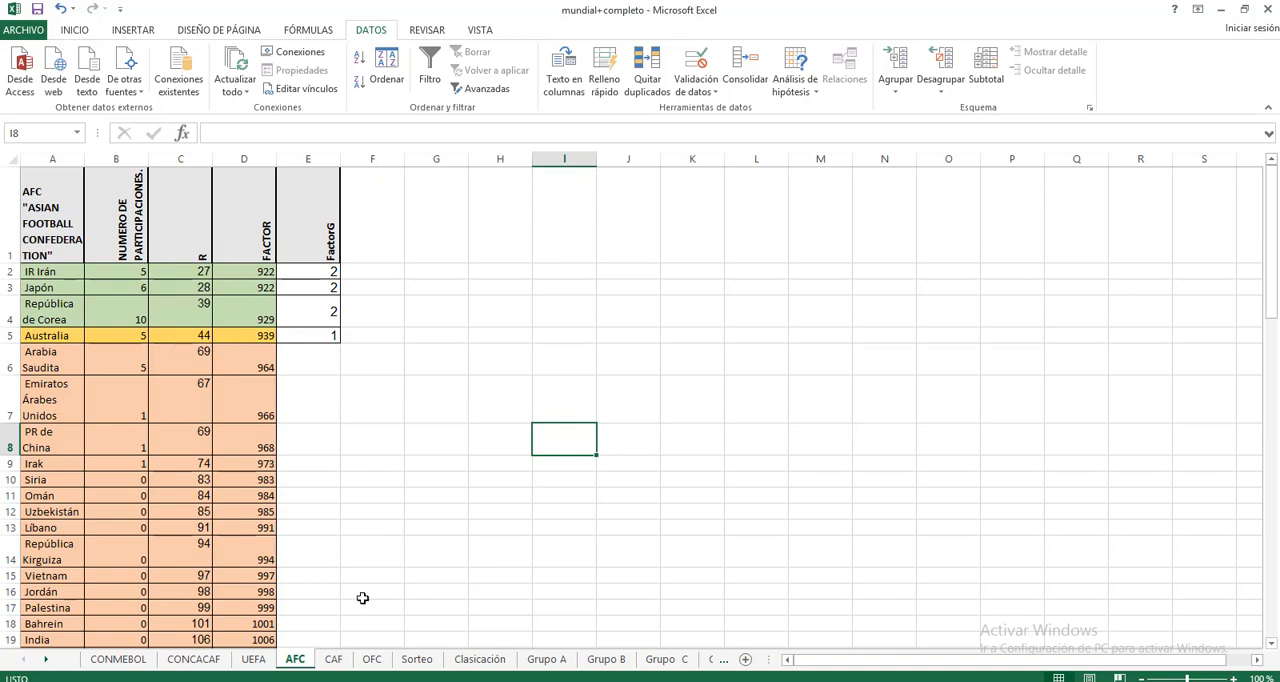
click(333, 660)
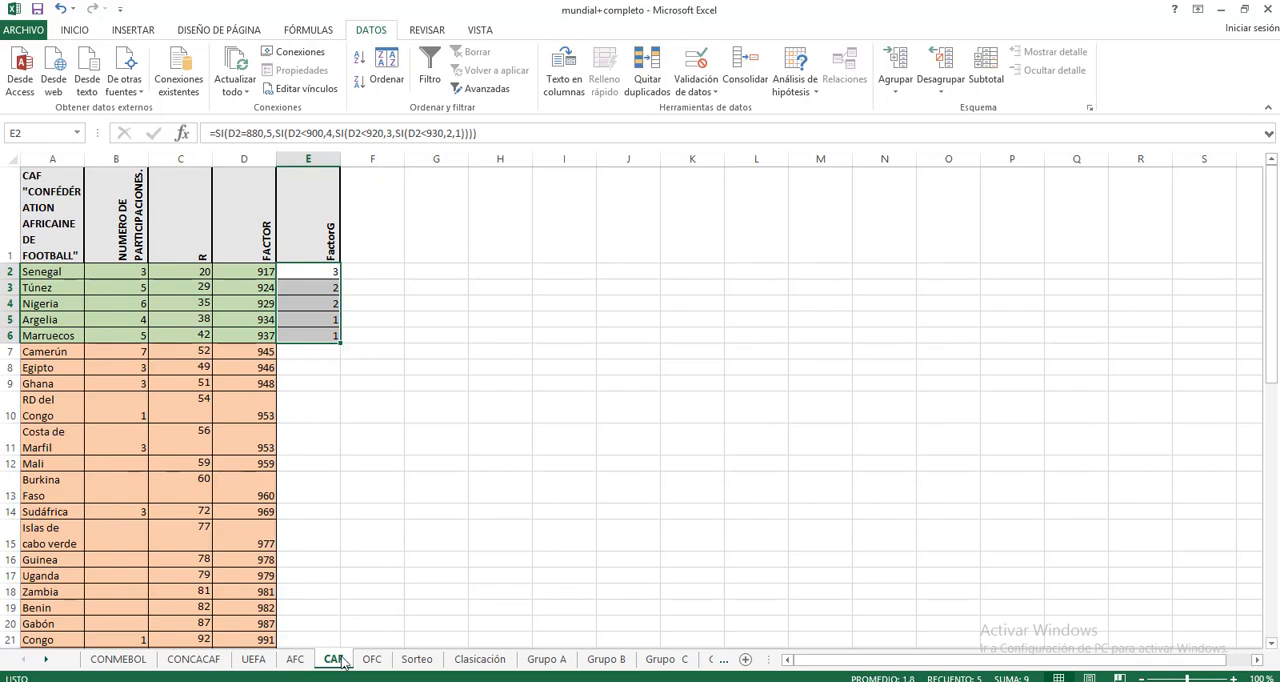
Step: Autofit column A on the OFC sheet to the width of its team names
click(372, 661)
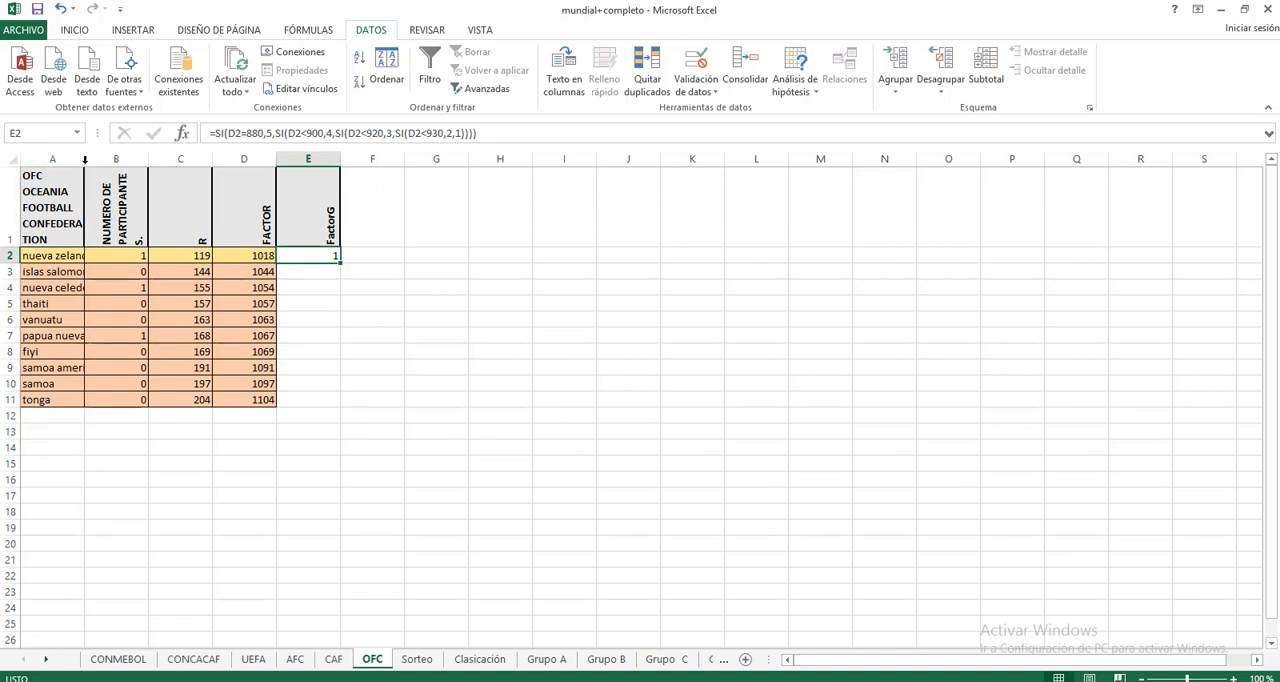
double_click(85, 159)
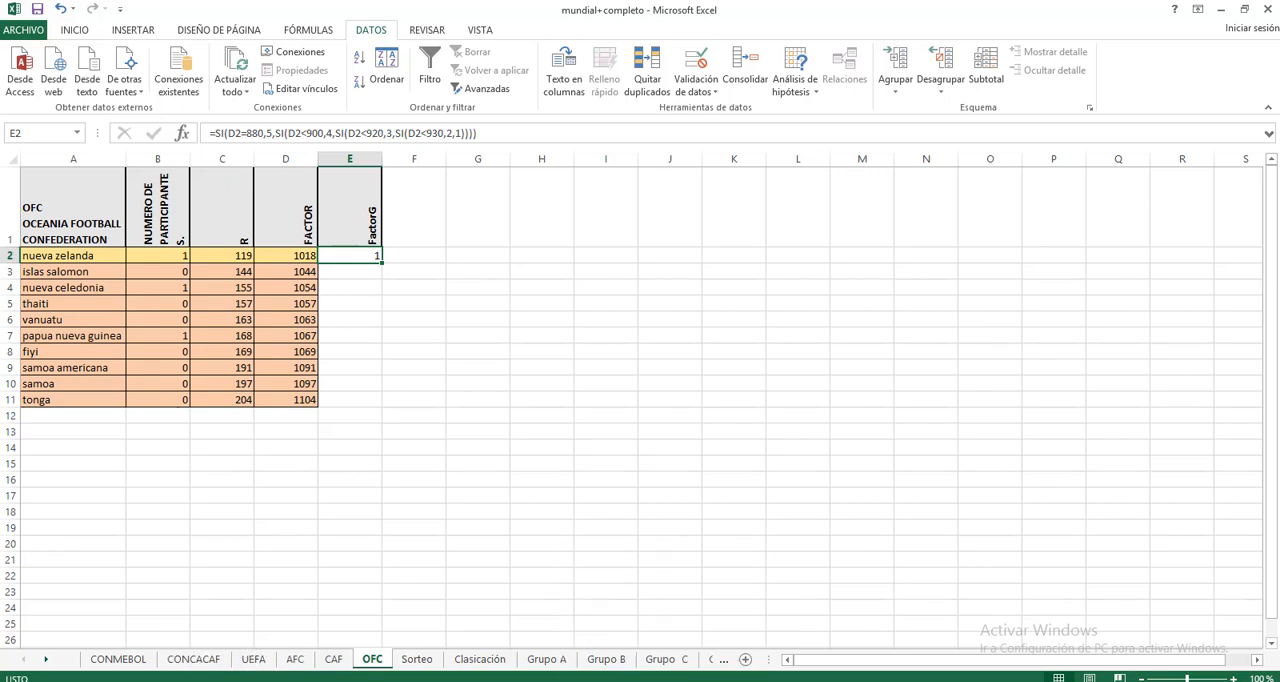
click(552, 680)
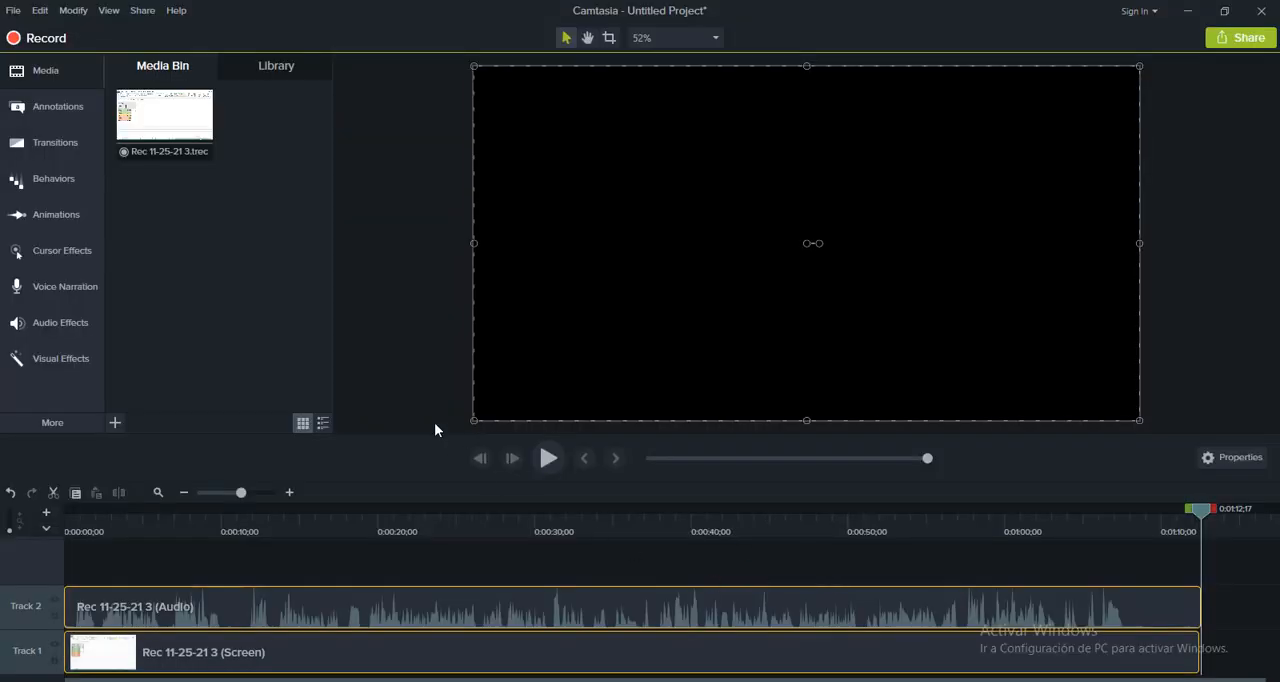